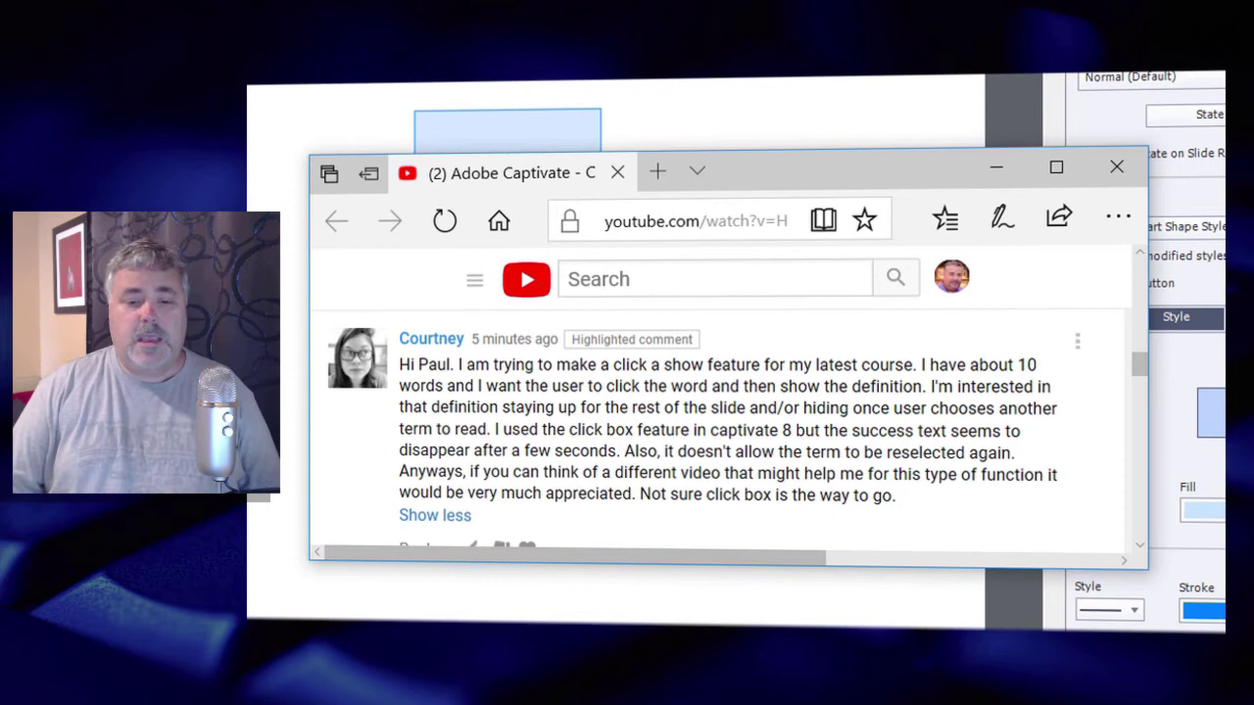
# - Switch to the Captivate project and duplicate the blue rectangle, placing the copy beside the original
pyautogui.click(284, 345)
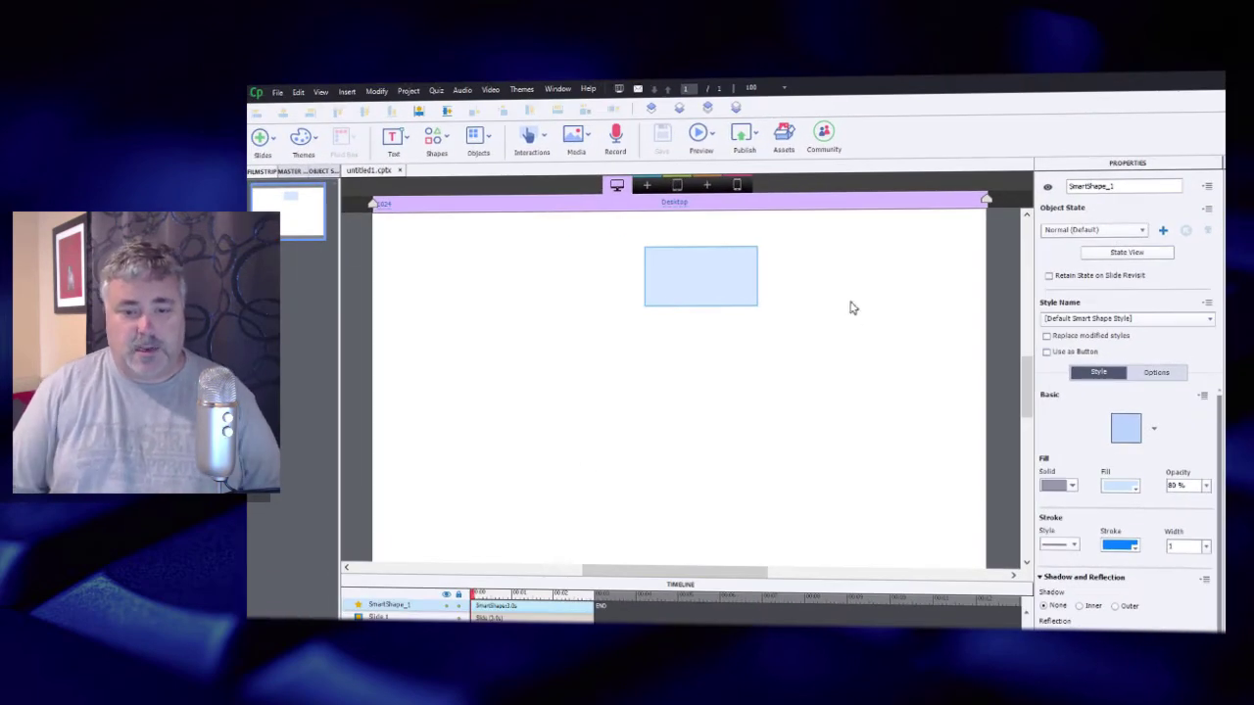
pyautogui.click(719, 267)
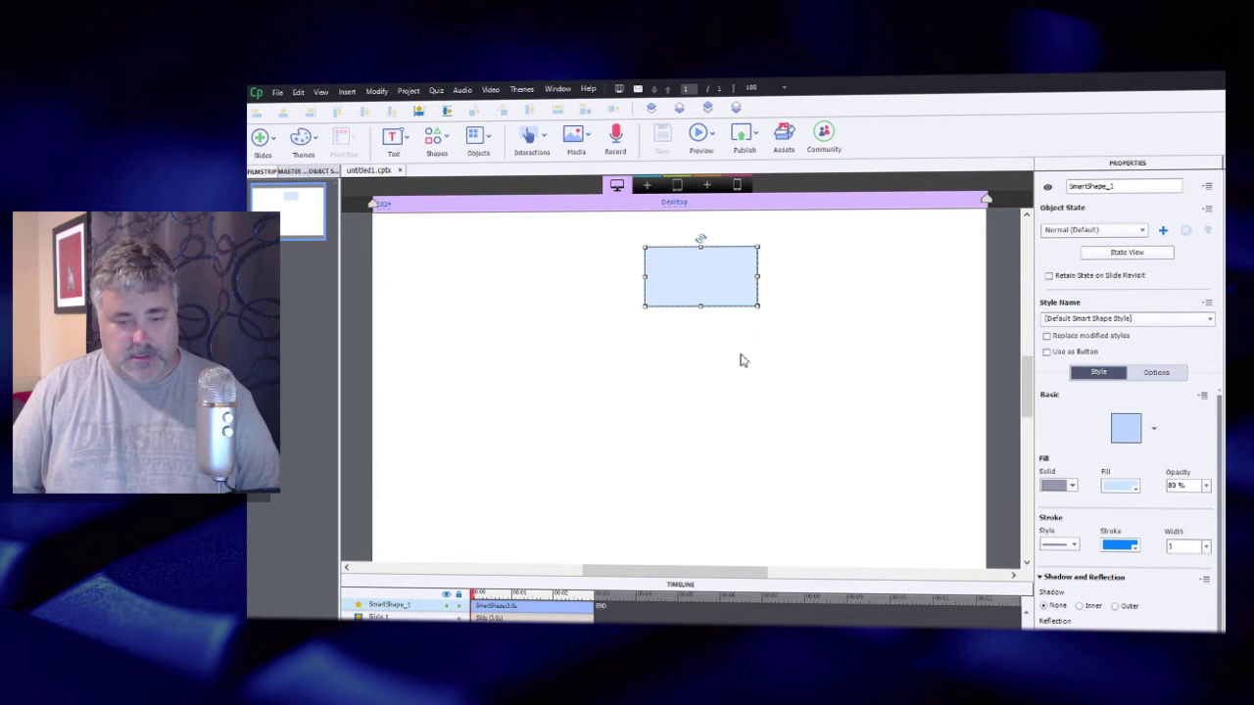
pyautogui.hotkey('ctrl', 'd')
pyautogui.moveTo(720, 307); pyautogui.dragTo(847, 296)
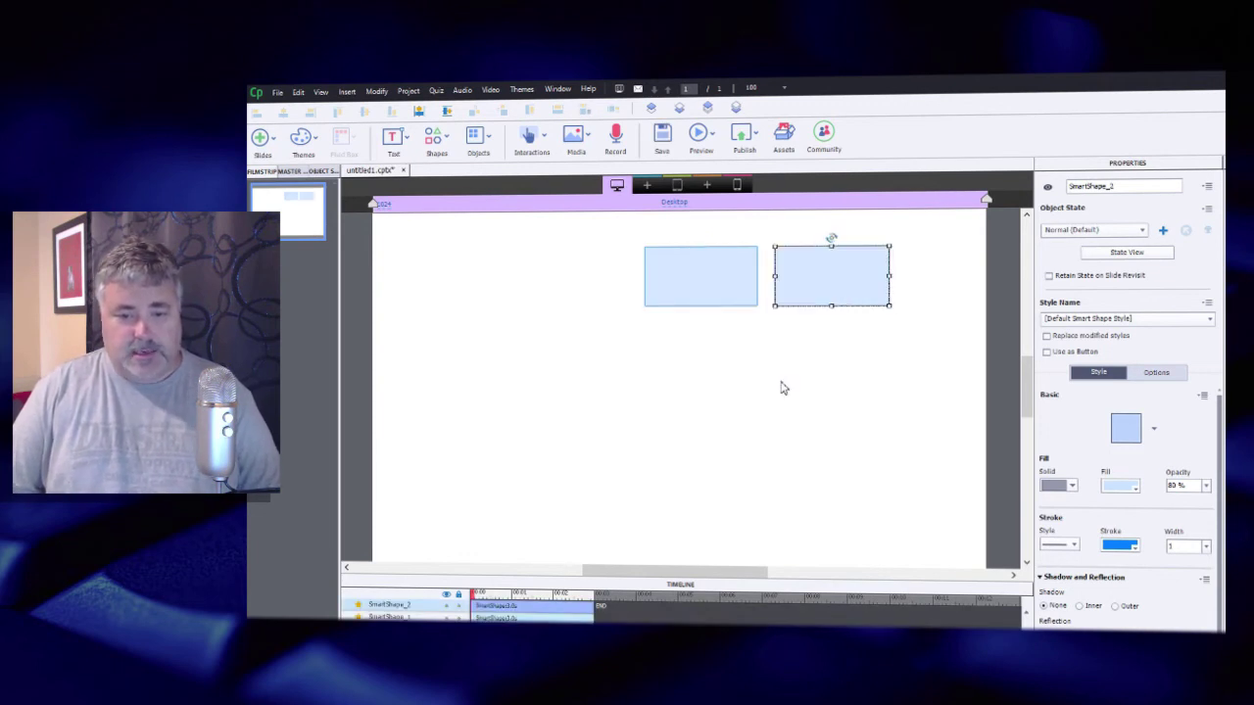
# - Duplicate the pair of rectangles three times, stacking the copies below each other to form four rows
pyautogui.moveTo(618, 389); pyautogui.dragTo(840, 445)
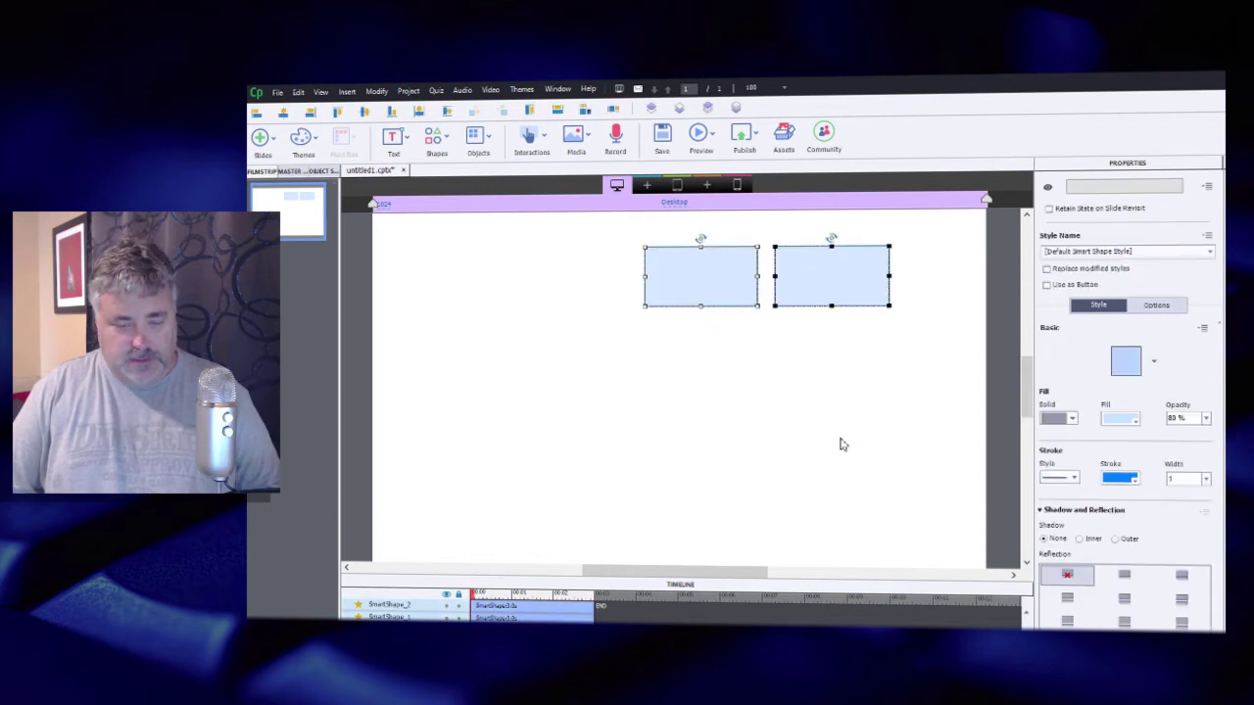
pyautogui.hotkey('ctrl', 'd')
pyautogui.moveTo(716, 318); pyautogui.dragTo(690, 451)
pyautogui.hotkey('ctrl', 'd')
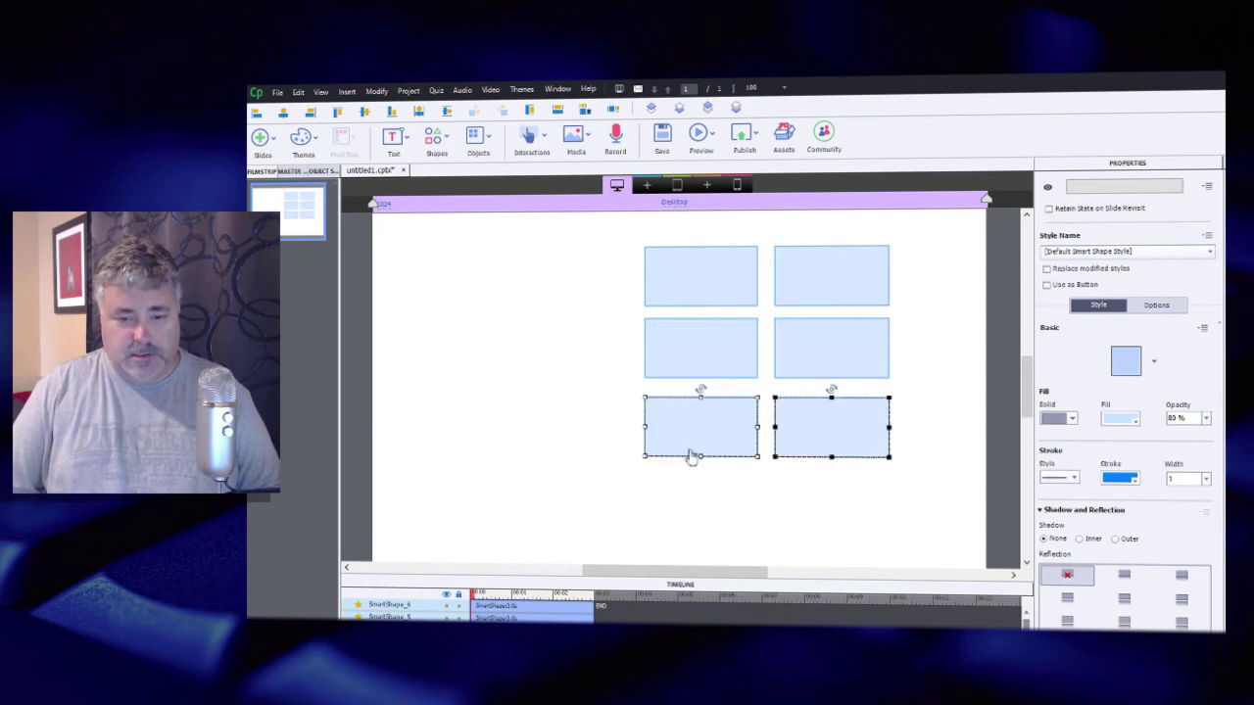
pyautogui.scroll(-1, 804, 493)
pyautogui.hotkey('ctrl', 'd')
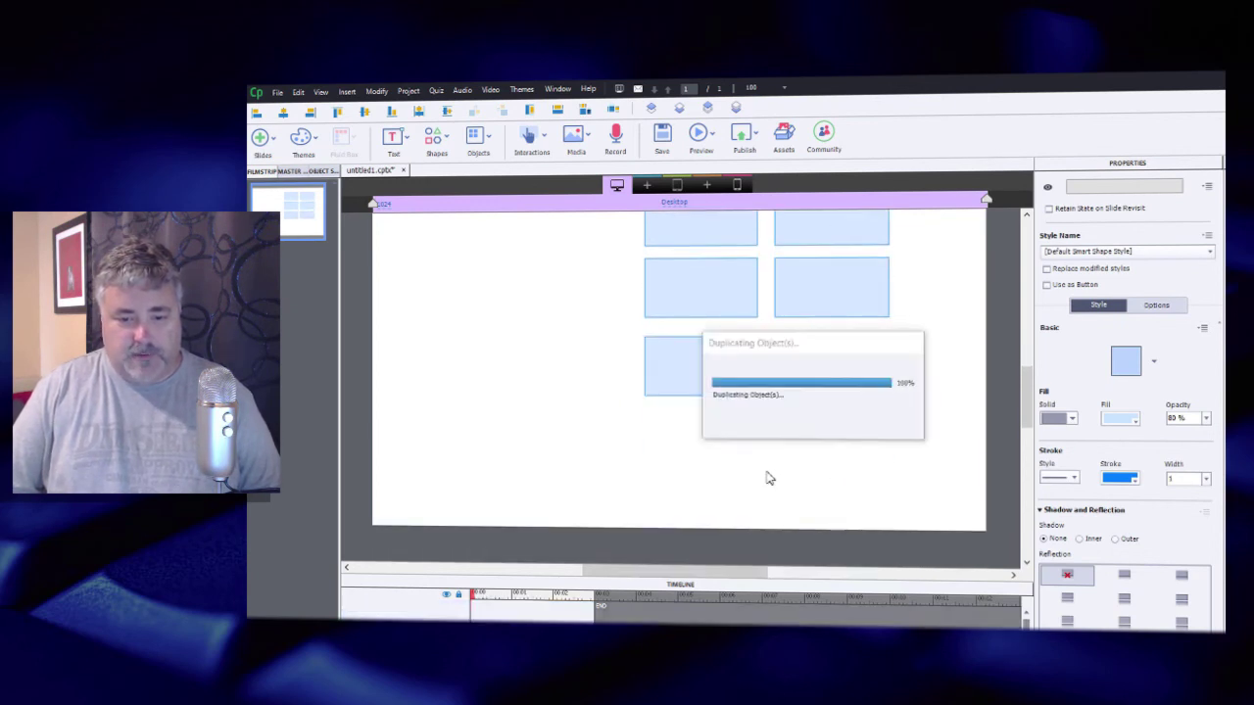
pyautogui.moveTo(701, 382); pyautogui.dragTo(697, 449)
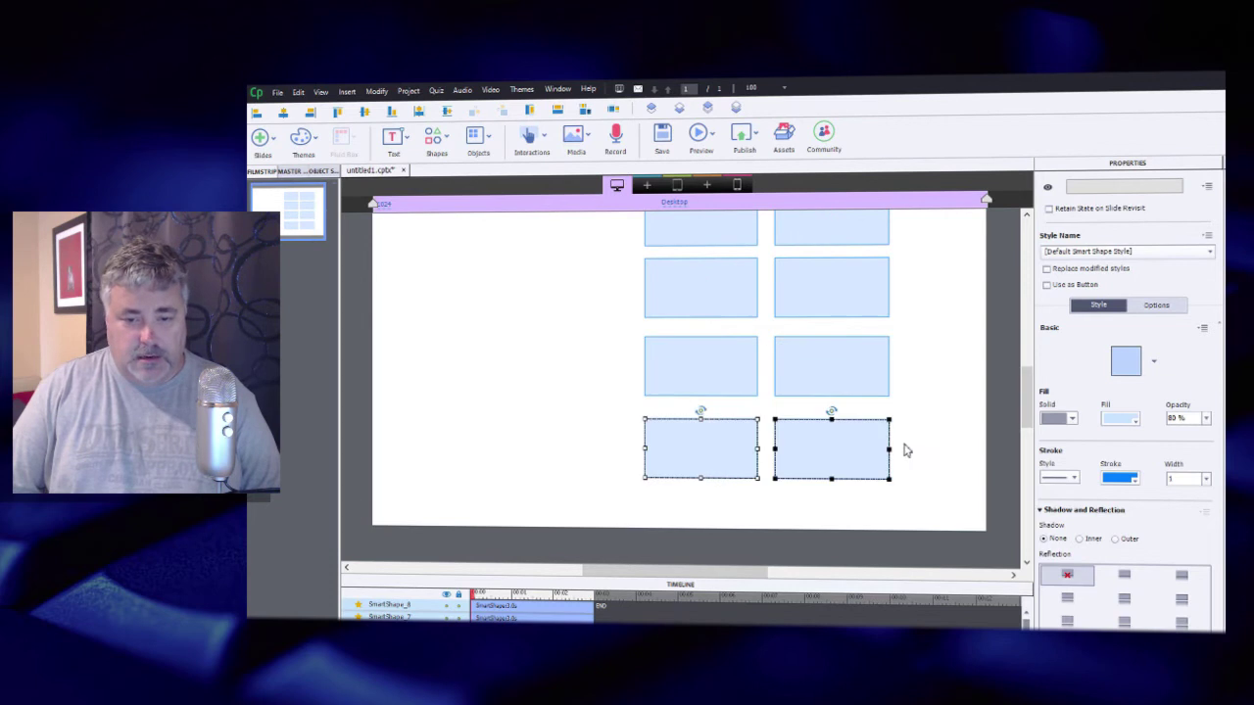
# - Duplicate the last pair of rectangles and place it as a fifth row across the slide's lower edge
pyautogui.scroll(2, 909, 448)
pyautogui.scroll(-3, 909, 448)
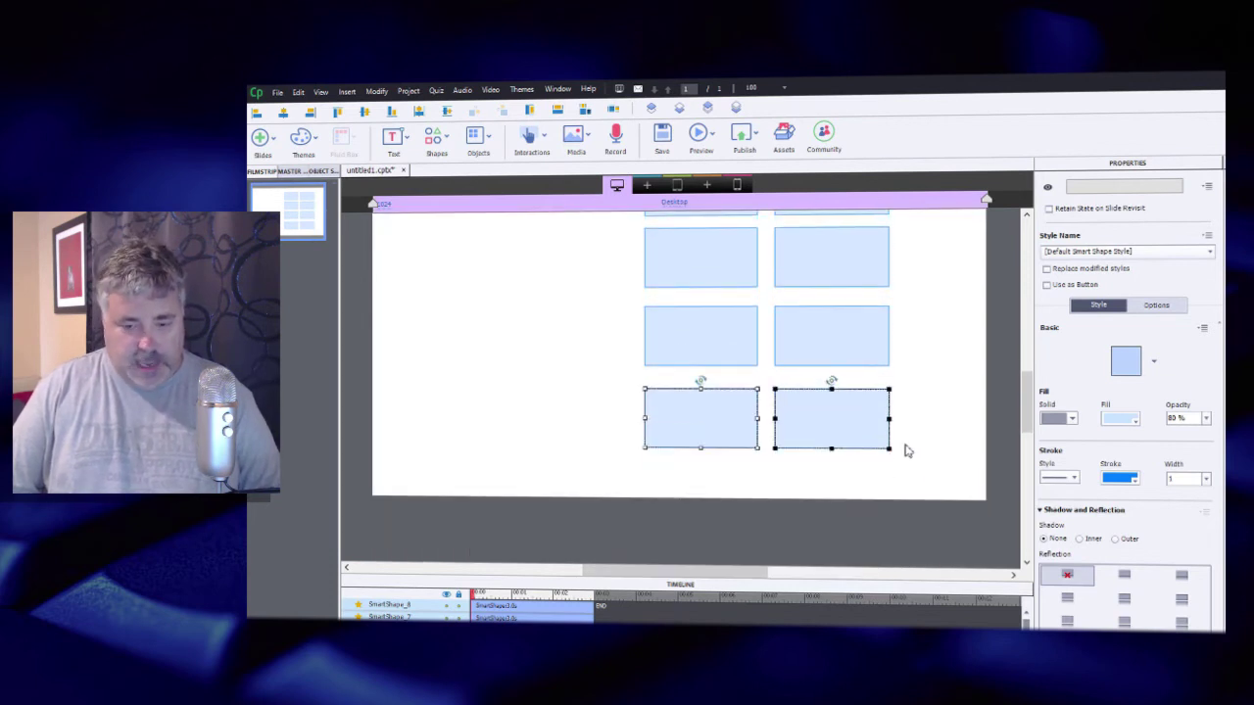
pyautogui.hotkey('ctrl', 'd')
pyautogui.moveTo(734, 434); pyautogui.dragTo(728, 504)
pyautogui.click(941, 436)
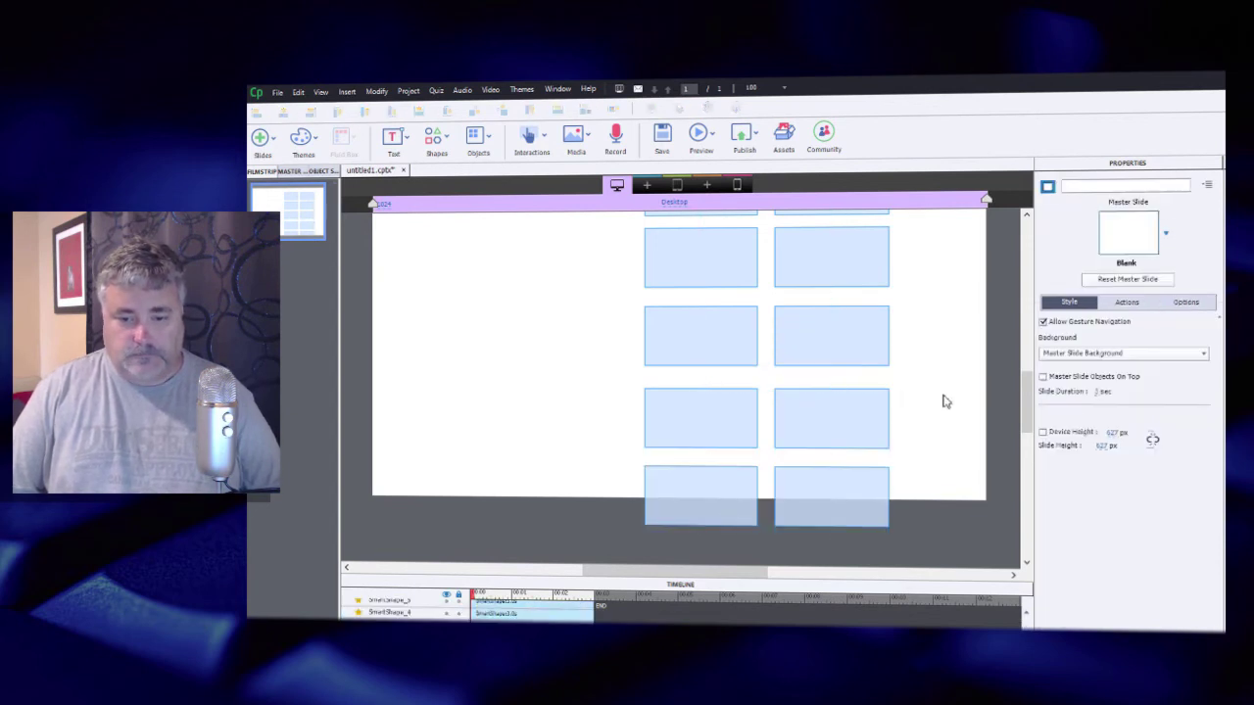
# - Select all ten rectangles and group them
pyautogui.scroll(1, 928, 326)
pyautogui.moveTo(657, 257); pyautogui.dragTo(906, 525)
pyautogui.scroll(-1, 924, 484)
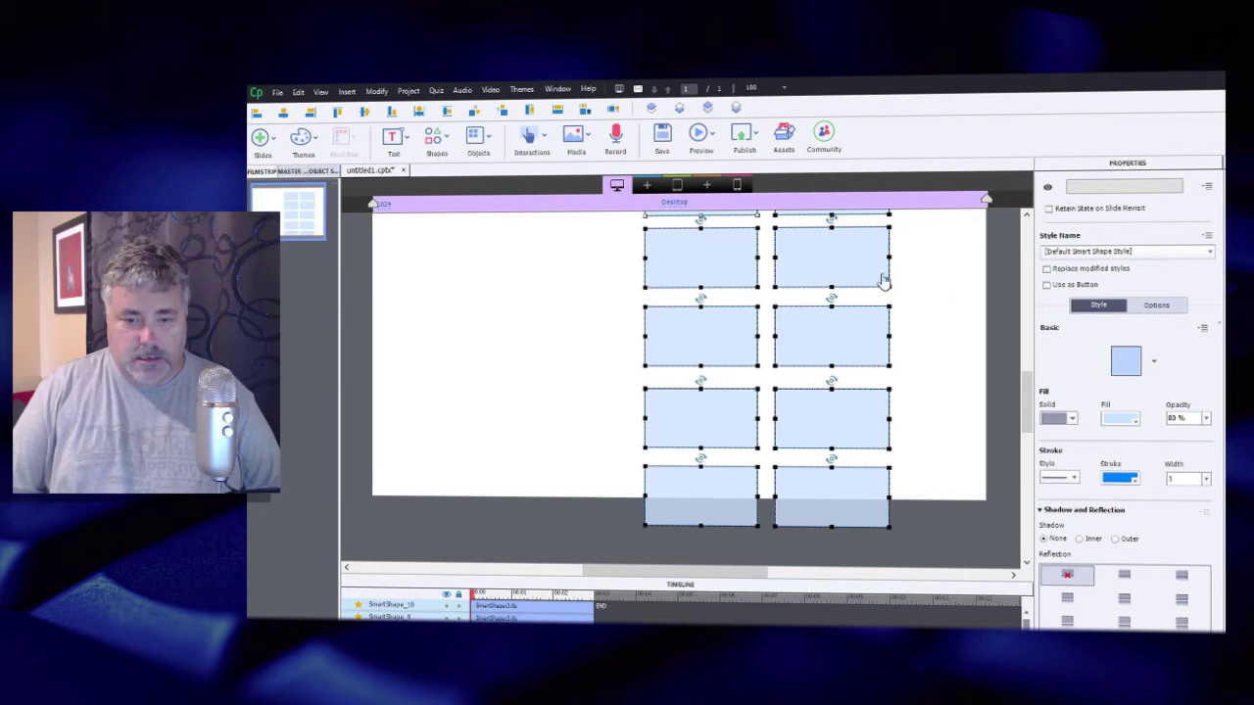
pyautogui.rightClick(845, 258)
pyautogui.click(903, 334)
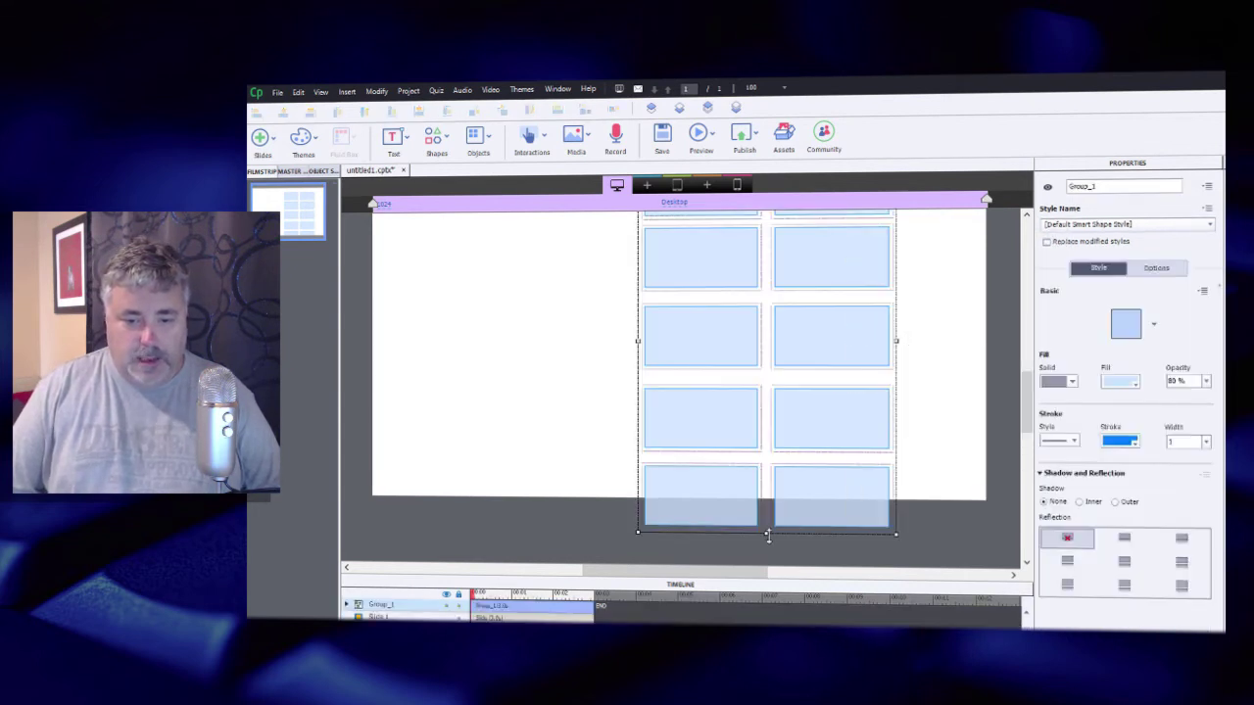
# - Resize the rectangle group to fit the slide's right half, and ungroup it
pyautogui.moveTo(769, 519); pyautogui.dragTo(769, 461)
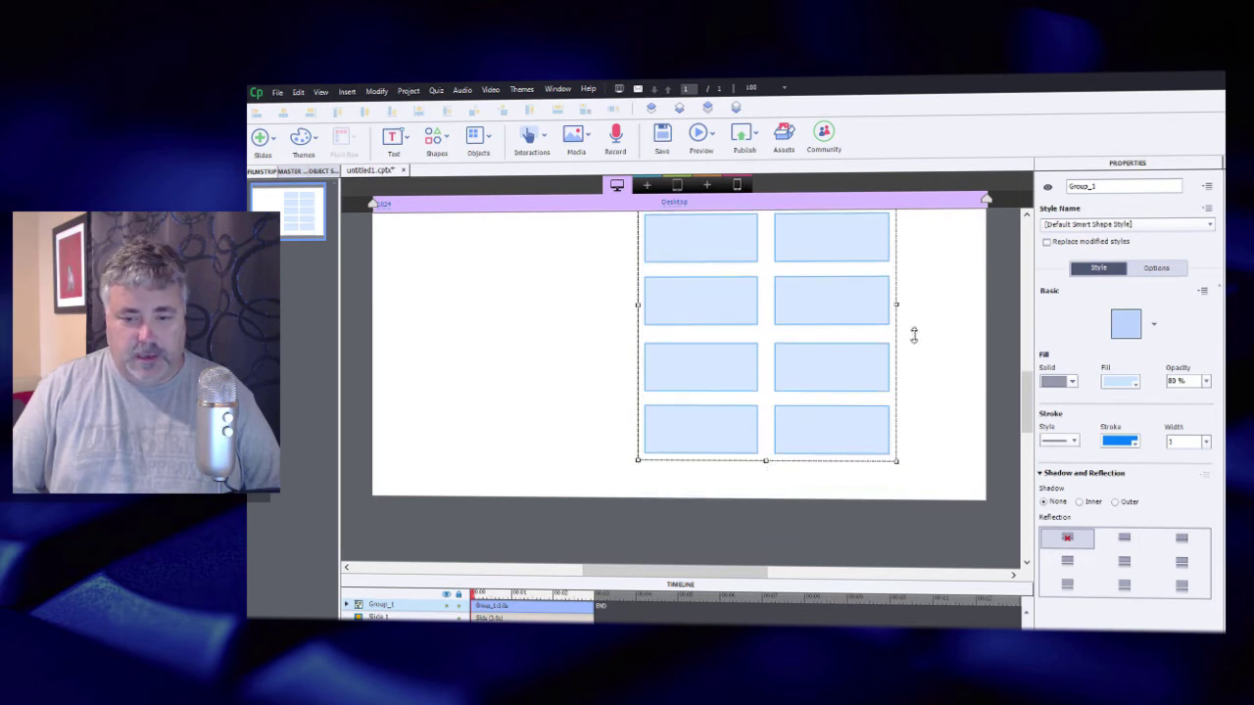
pyautogui.moveTo(940, 307); pyautogui.dragTo(977, 306)
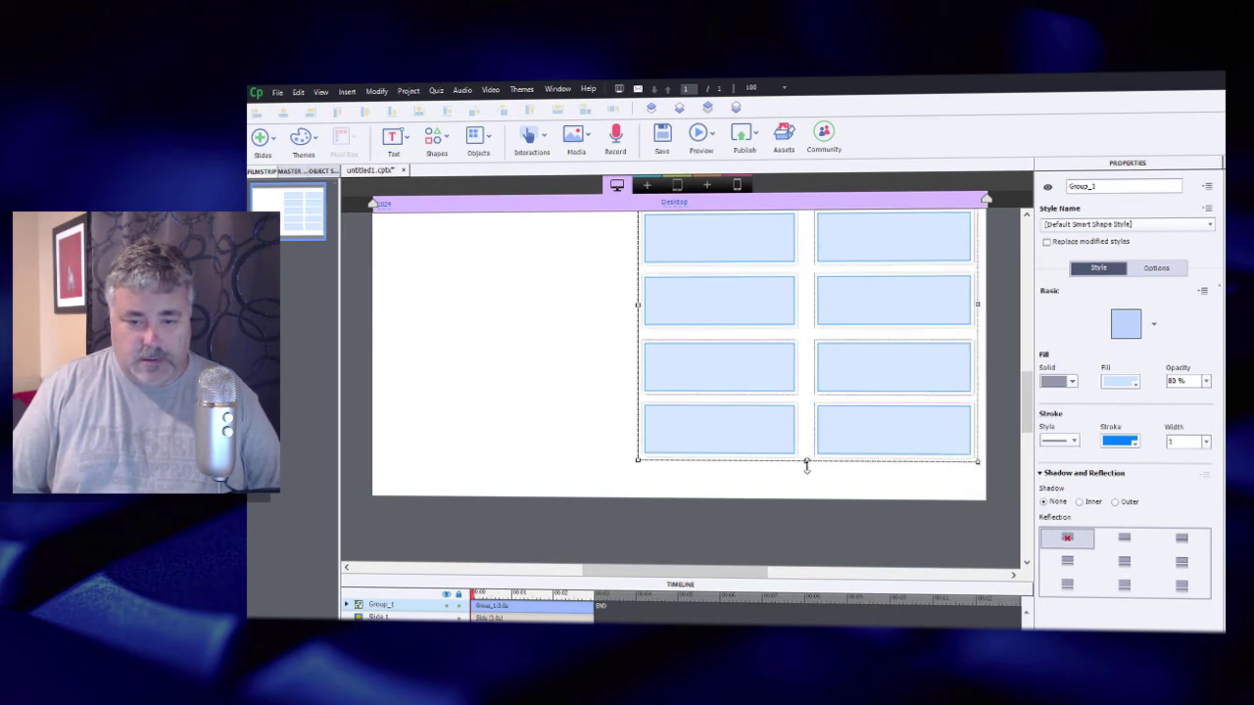
pyautogui.moveTo(806, 467); pyautogui.dragTo(807, 477)
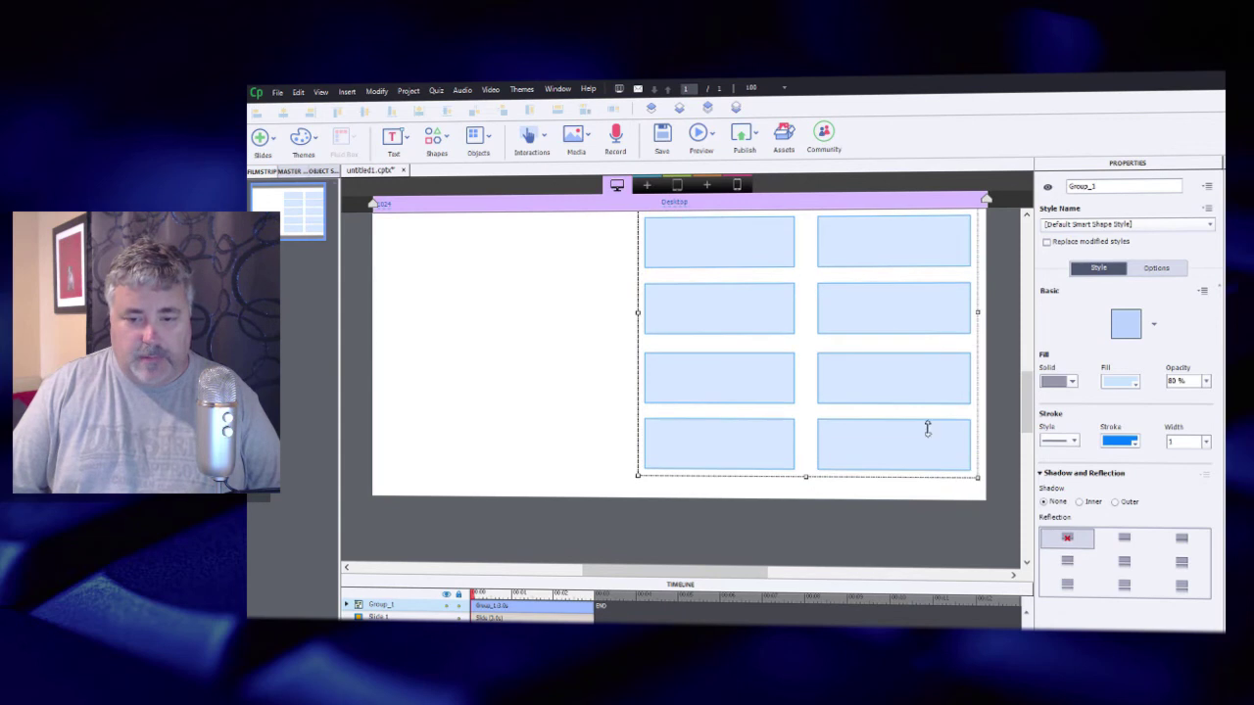
pyautogui.scroll(1, 930, 421)
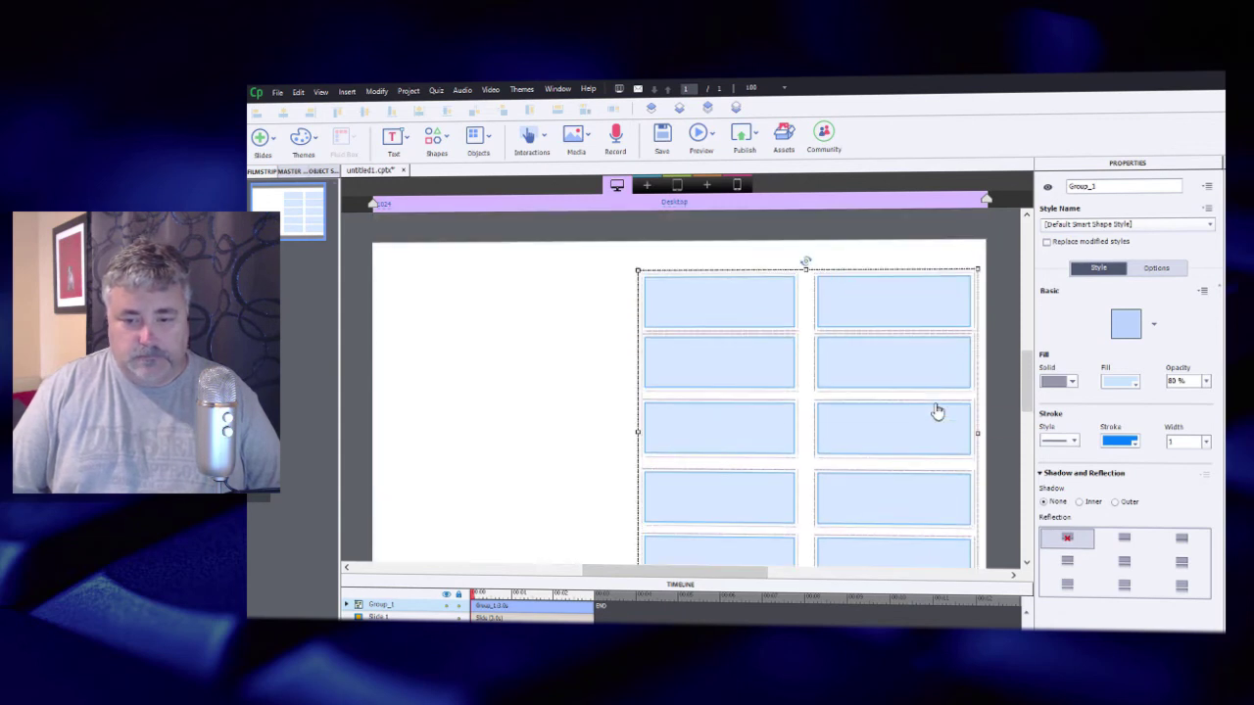
pyautogui.moveTo(806, 262); pyautogui.dragTo(807, 253)
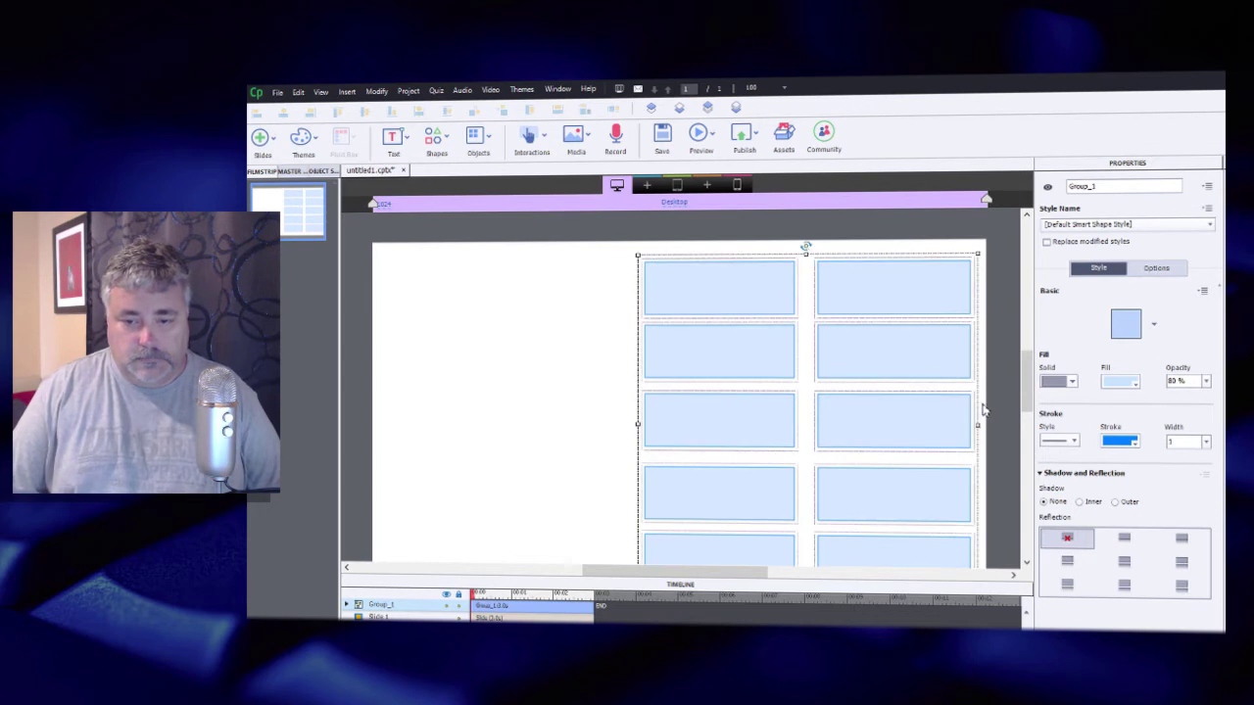
pyautogui.click(1002, 380)
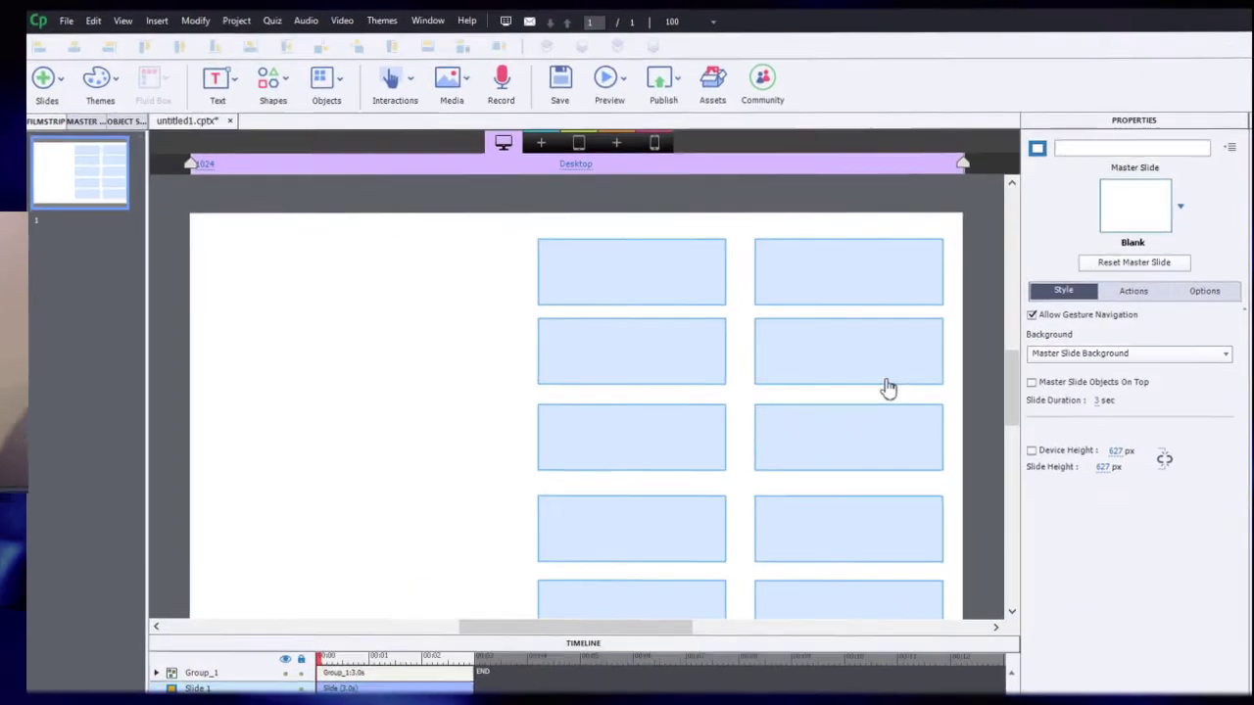
pyautogui.rightClick(837, 357)
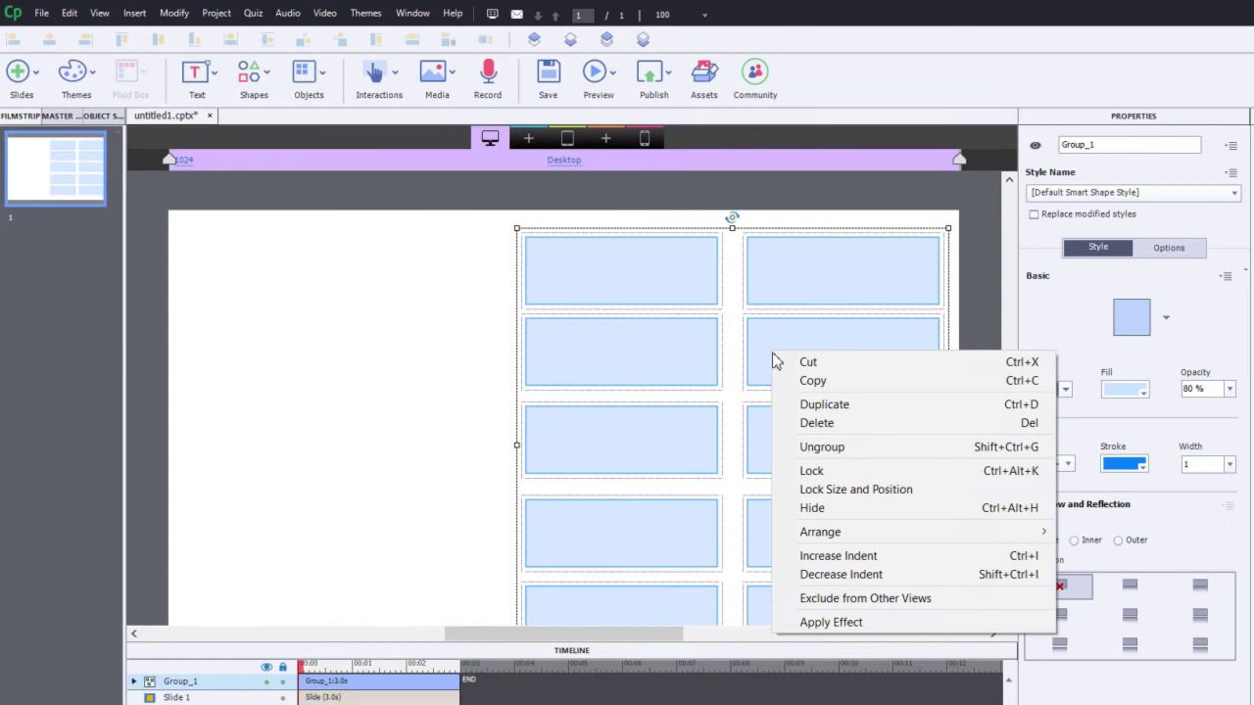
pyautogui.click(837, 447)
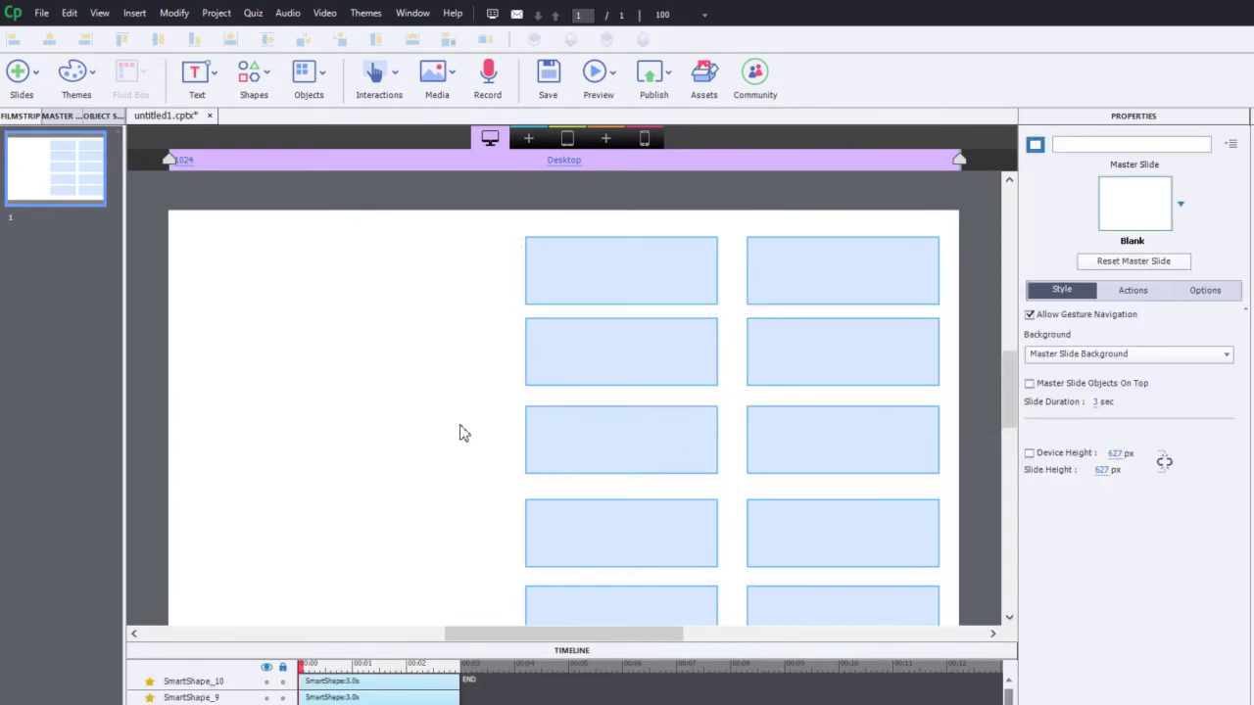
# - Label the first rectangle "Definition 1" and copy its text into the rectangle beside it
pyautogui.doubleClick(634, 268)
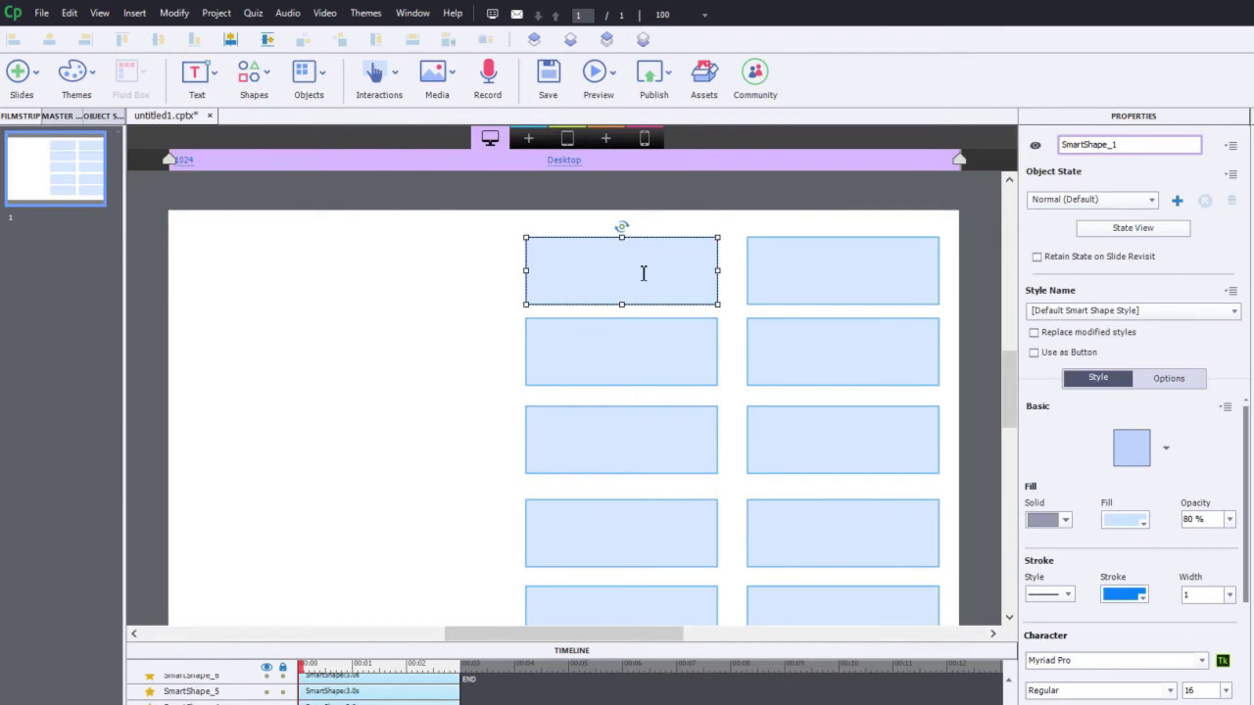
pyautogui.write('Definition 1')
pyautogui.hotkey('ctrl', 'a')
pyautogui.hotkey('ctrl', 'c')
pyautogui.click(862, 281)
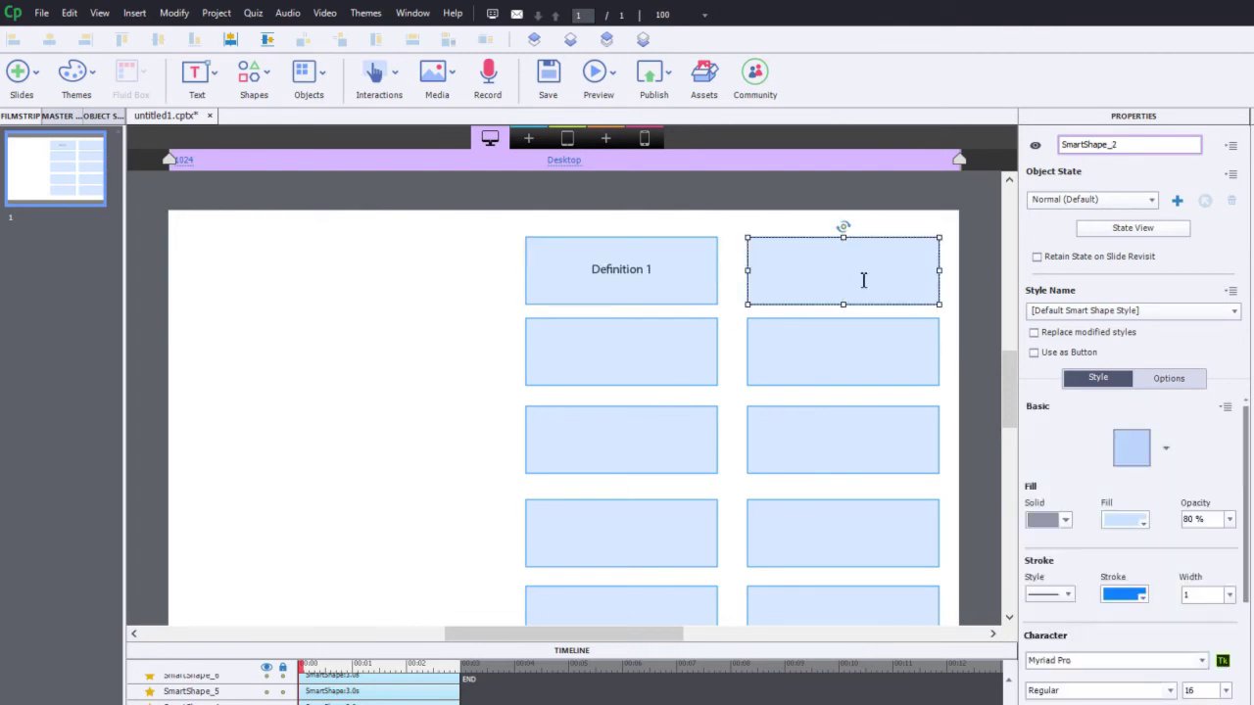
pyautogui.hotkey('ctrl', 'v')
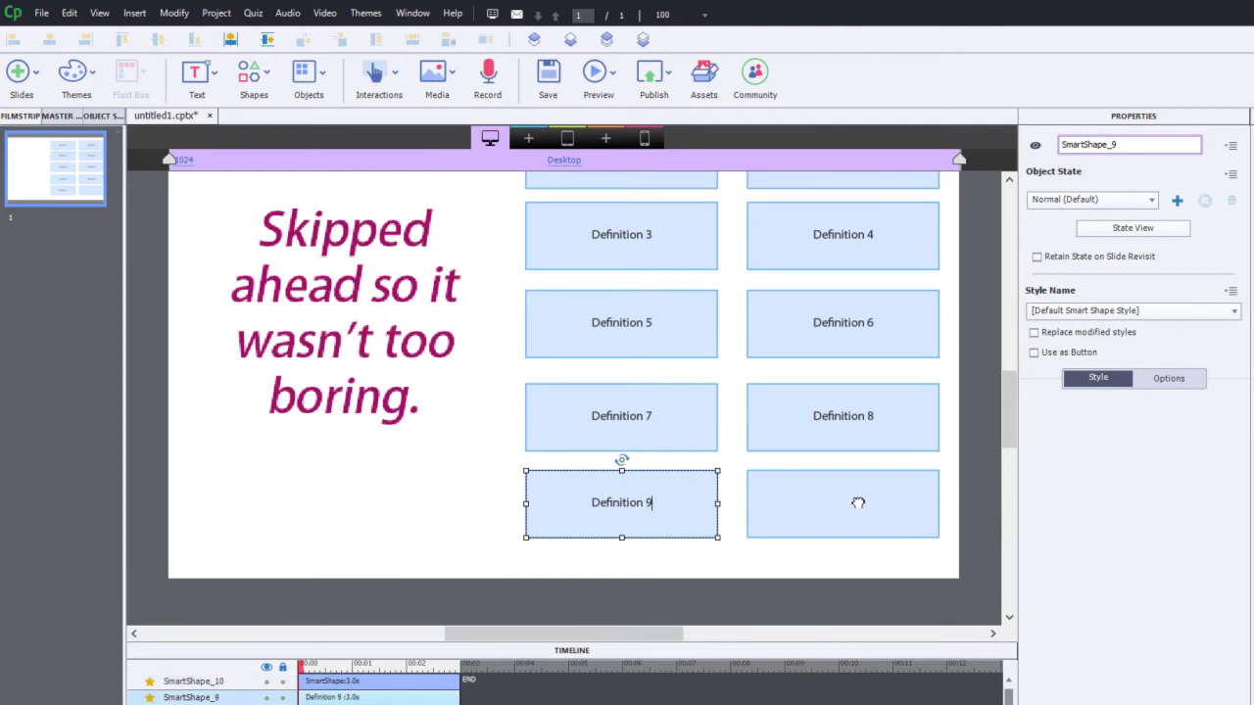
# - Label the last rectangle in the fifth row "Definition 10", reusing the copied text
pyautogui.doubleClick(857, 503)
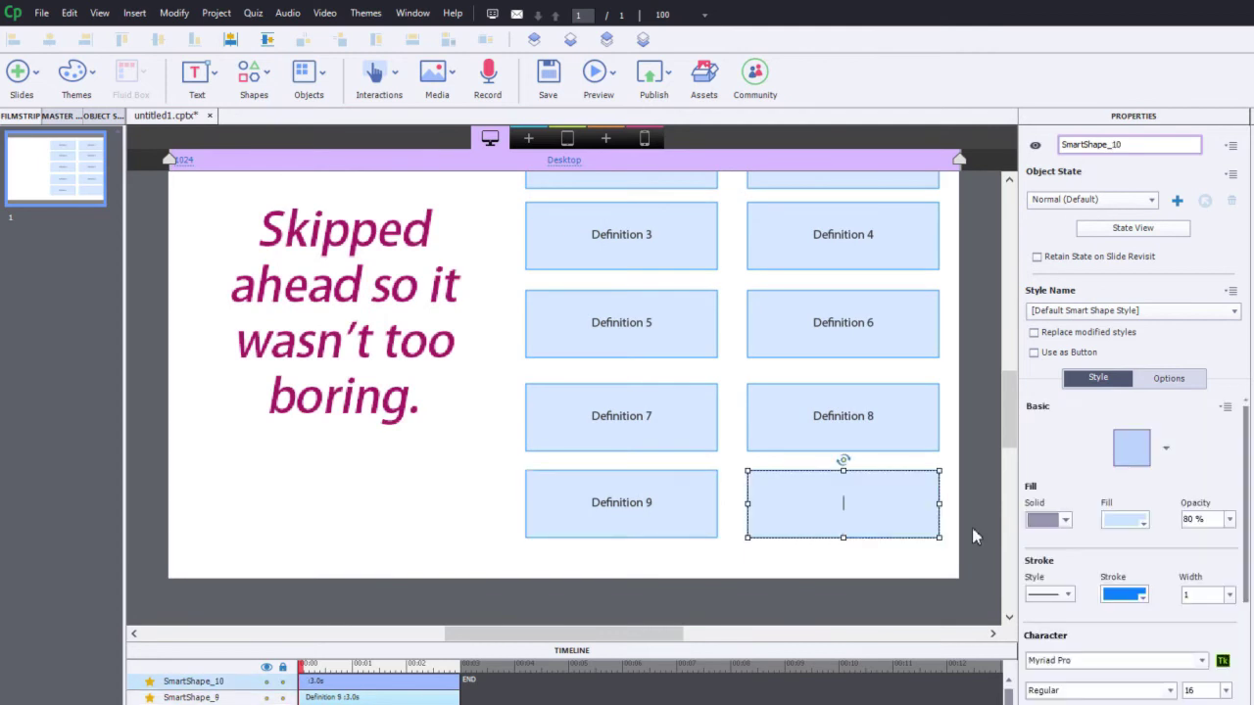
pyautogui.hotkey('ctrl', 'v')
pyautogui.write('0')
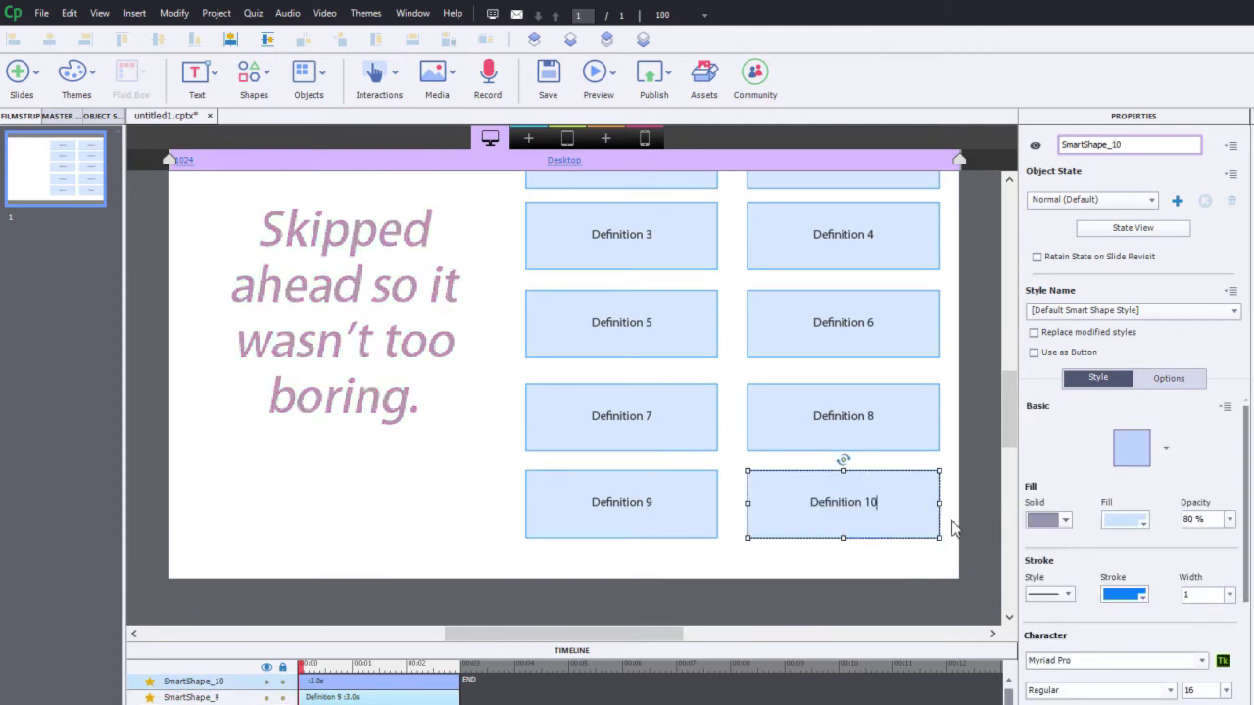
pyautogui.click(961, 519)
pyautogui.scroll(2, 985, 500)
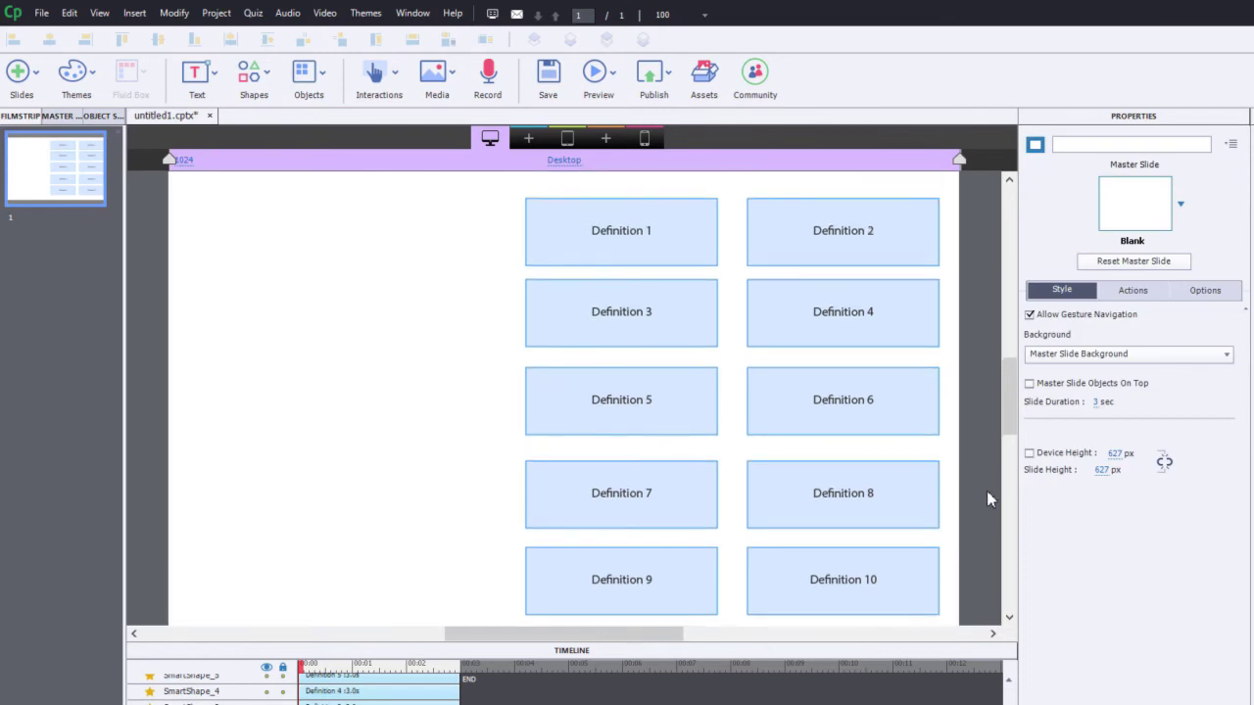
# - Check the object names of the shapes labelled Definition 1 to Definition 7 against their label numbers
pyautogui.click(676, 15)
pyautogui.write('75')
pyautogui.press('Return')
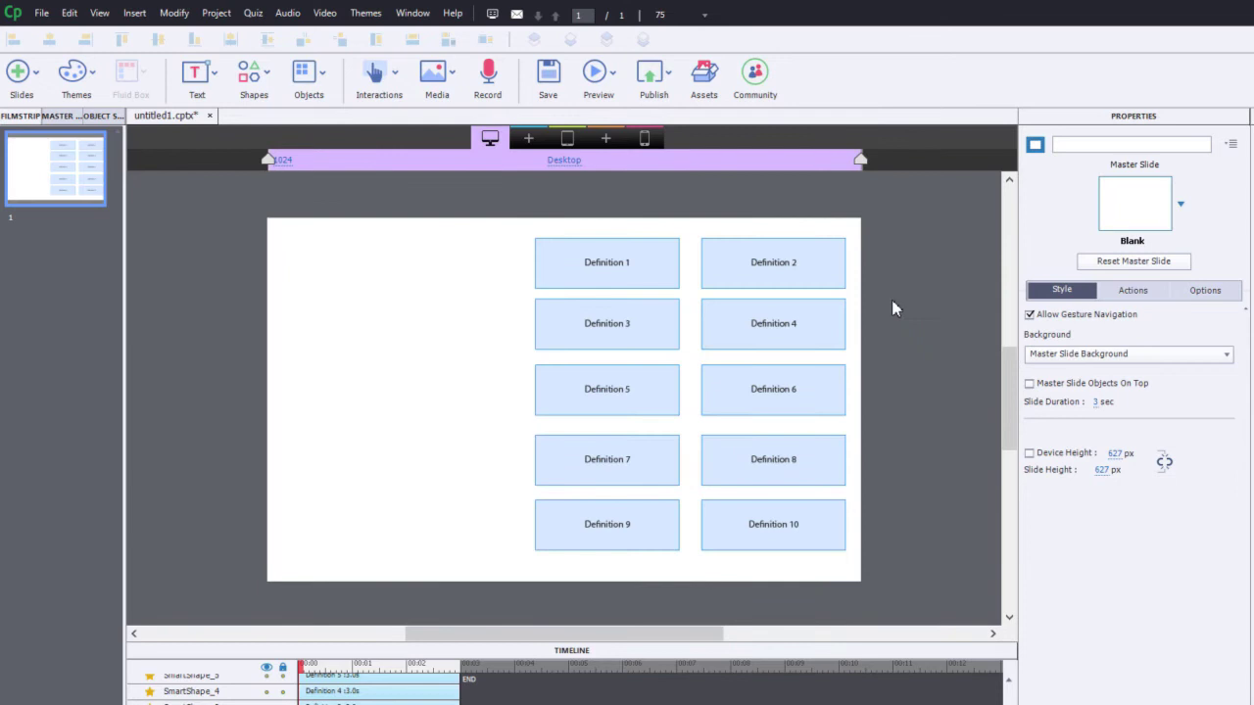
pyautogui.click(647, 253)
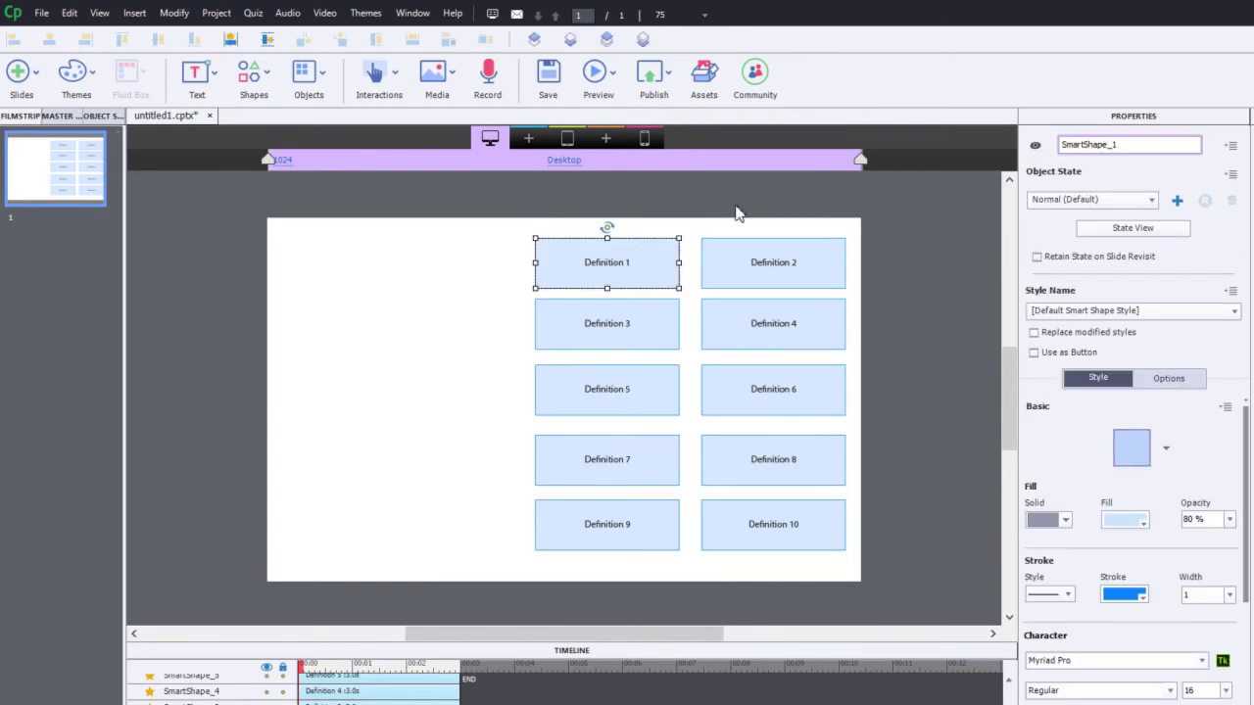
pyautogui.click(794, 274)
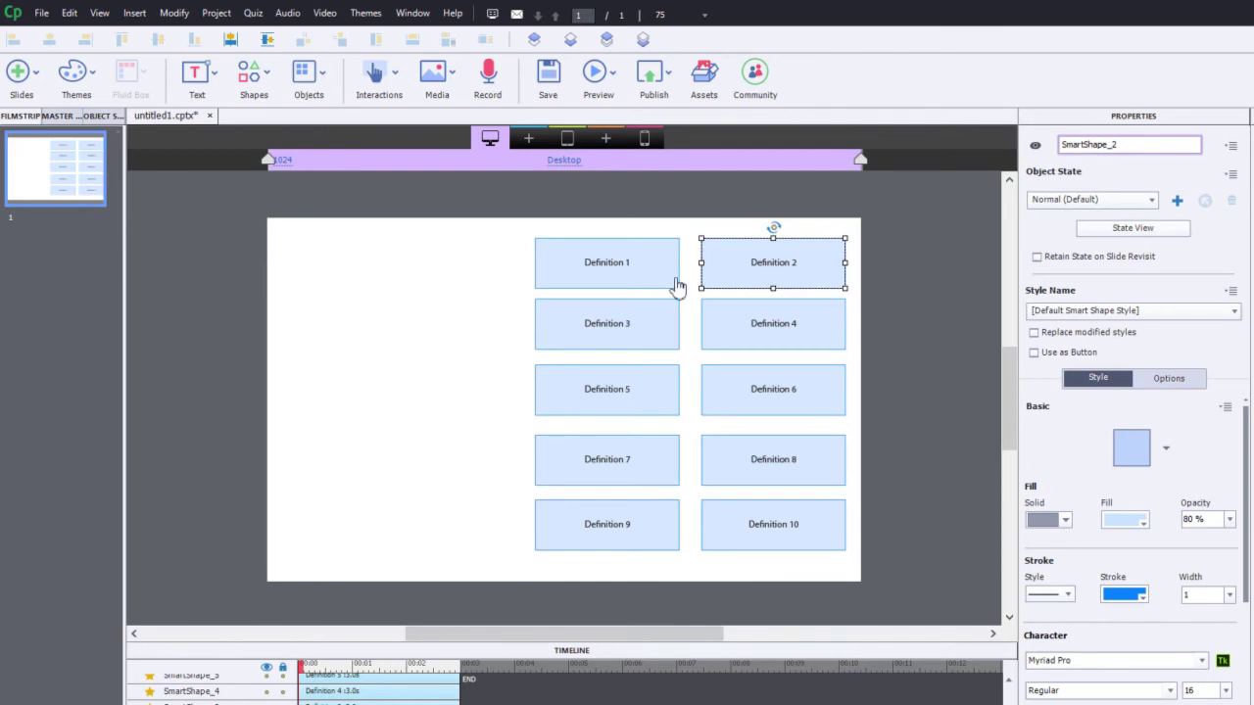
pyautogui.click(608, 336)
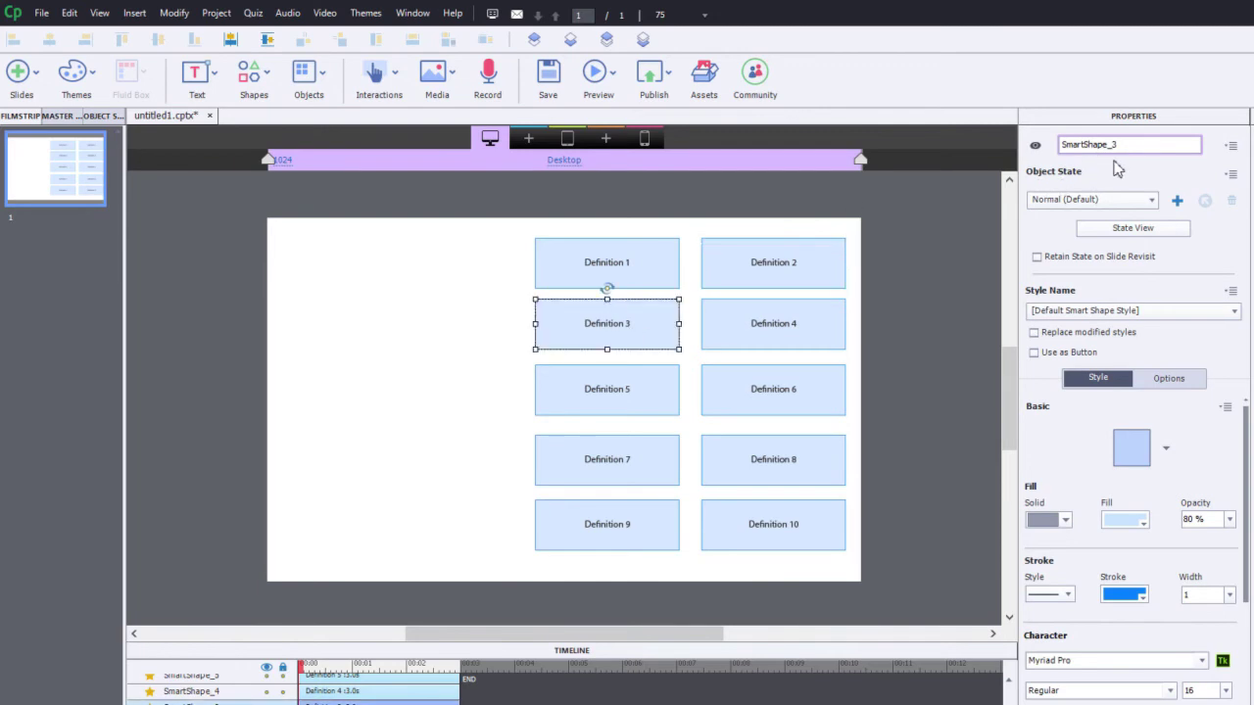
pyautogui.click(742, 339)
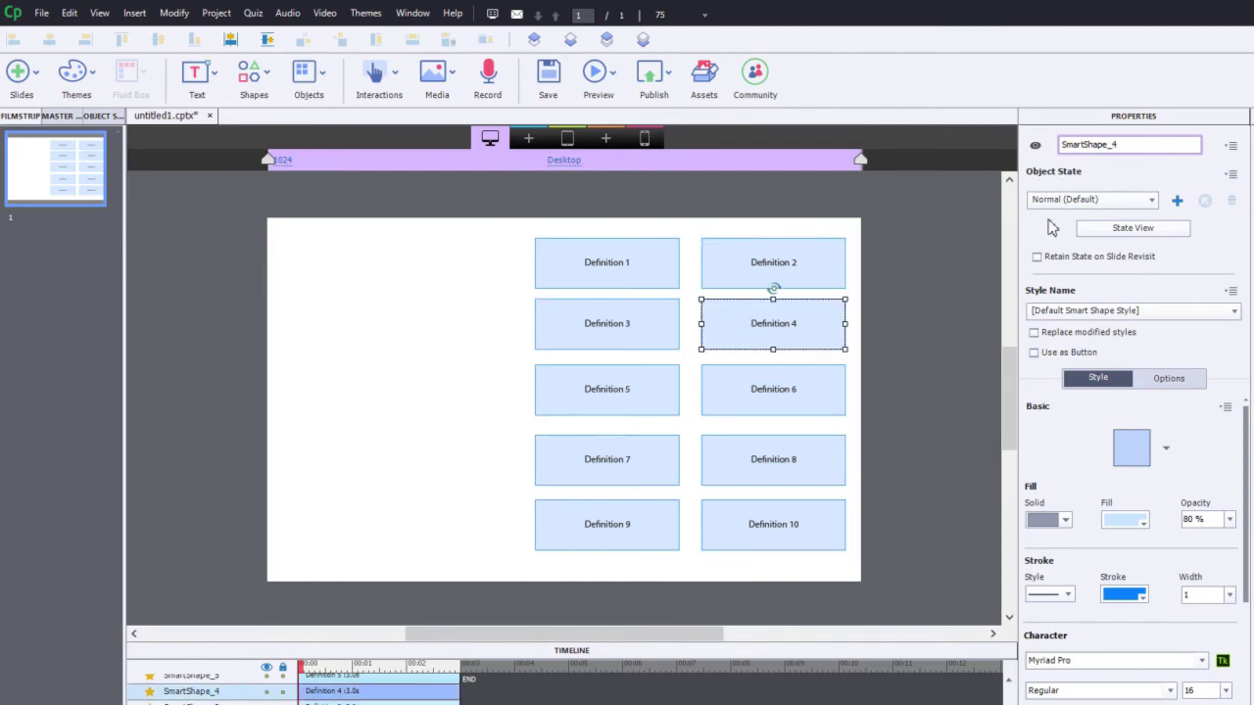
pyautogui.click(634, 413)
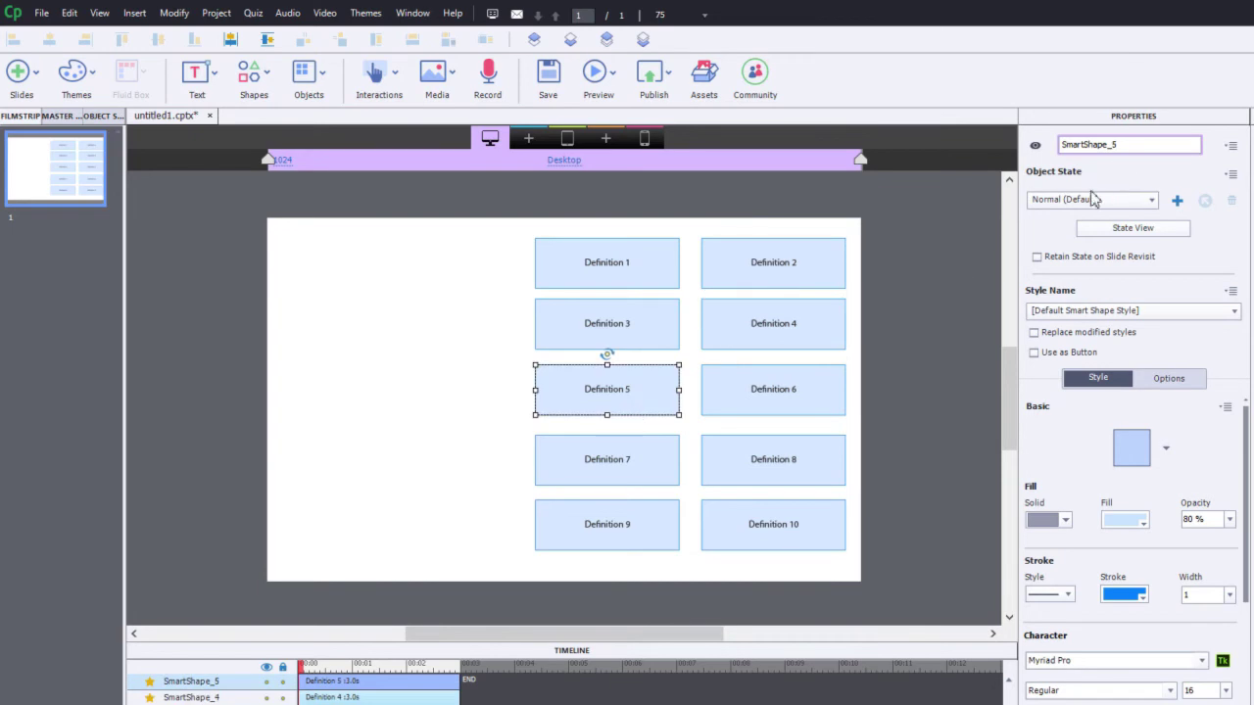
pyautogui.click(796, 385)
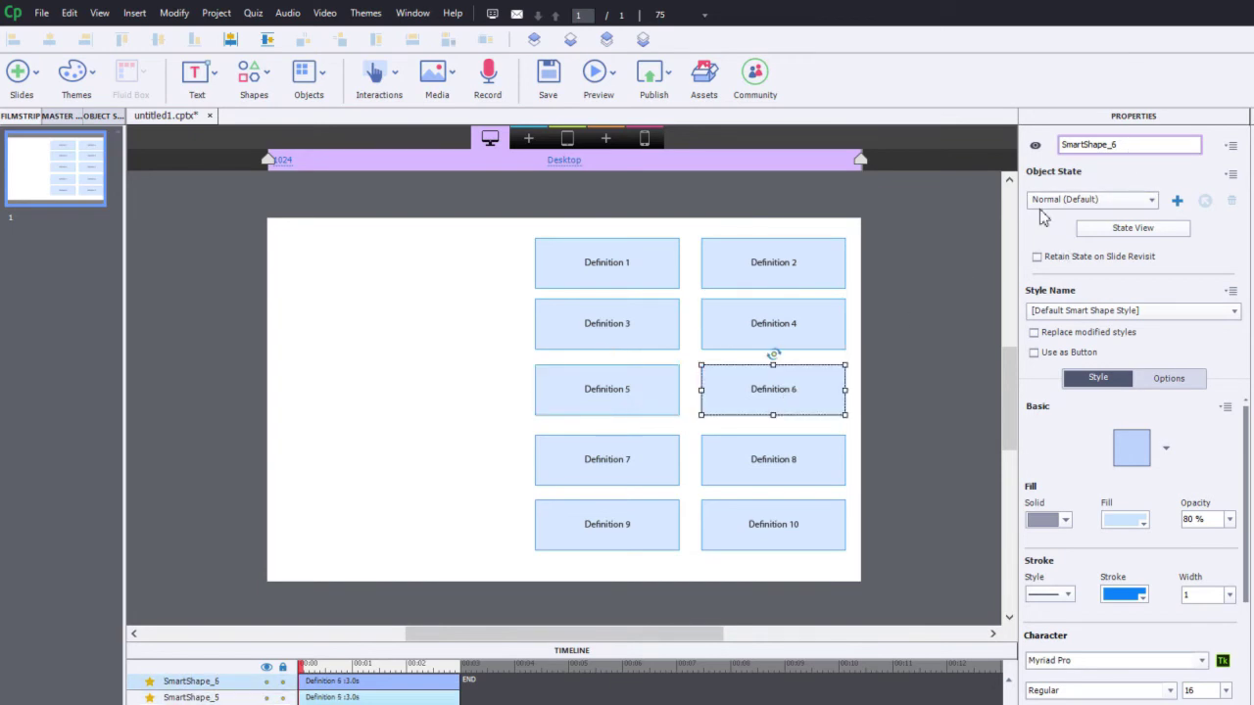
pyautogui.click(639, 456)
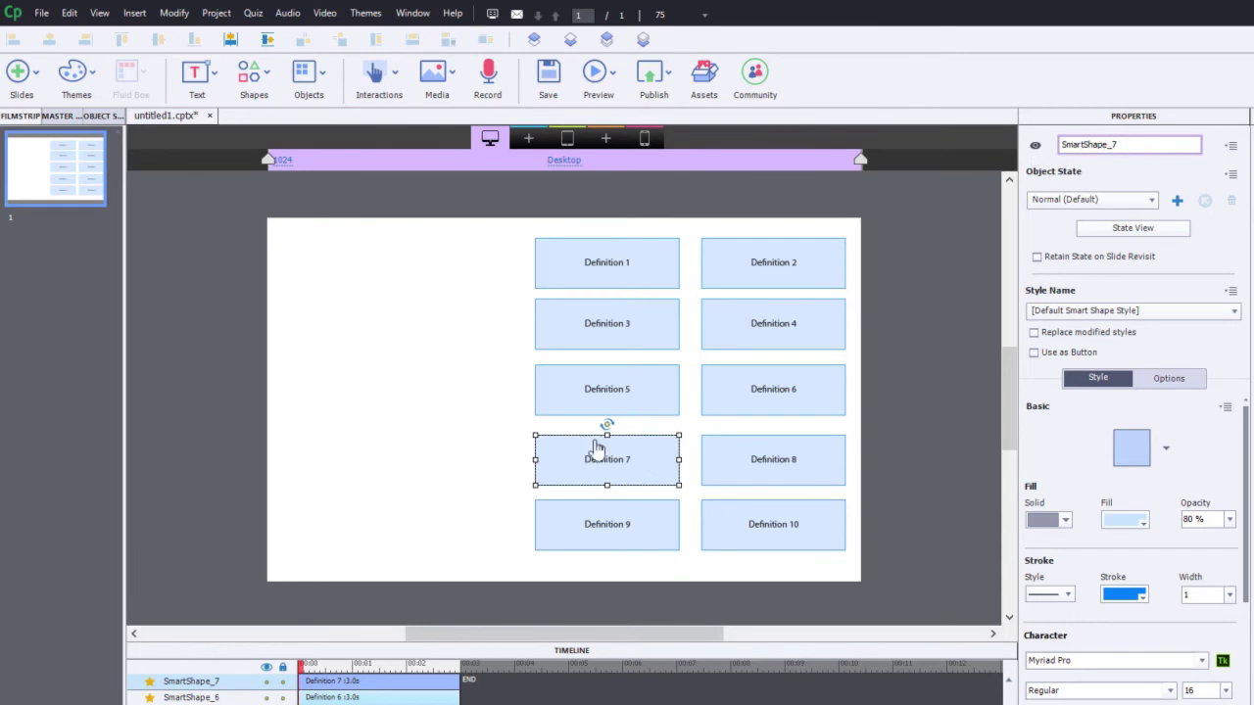
# - Select all ten definition shapes and group them as one object
pyautogui.click(245, 393)
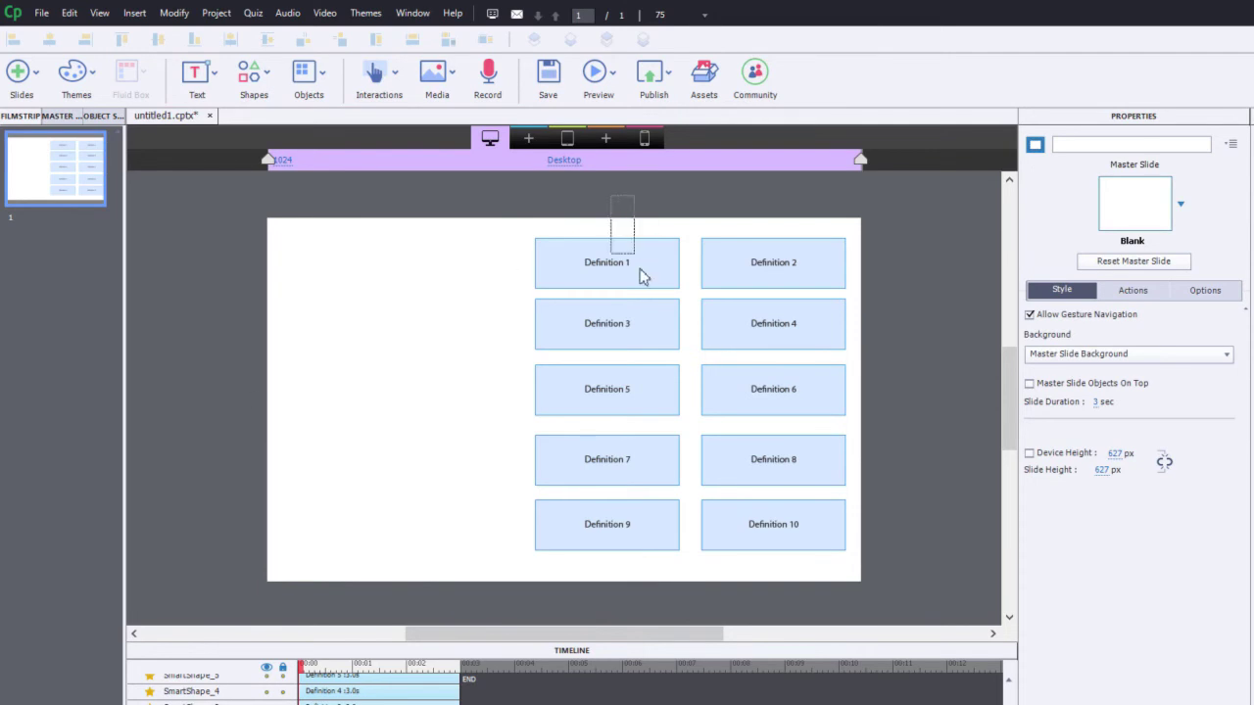
pyautogui.moveTo(642, 277); pyautogui.dragTo(790, 581)
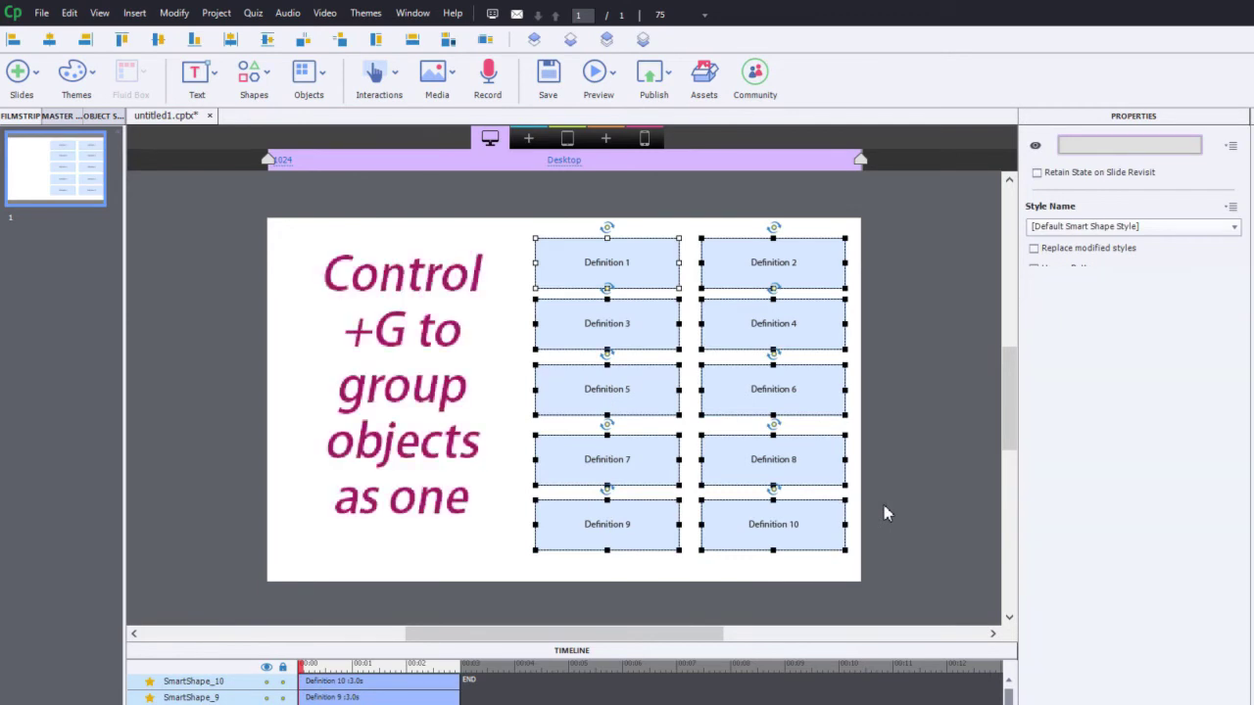
pyautogui.hotkey('ctrl', 'g')
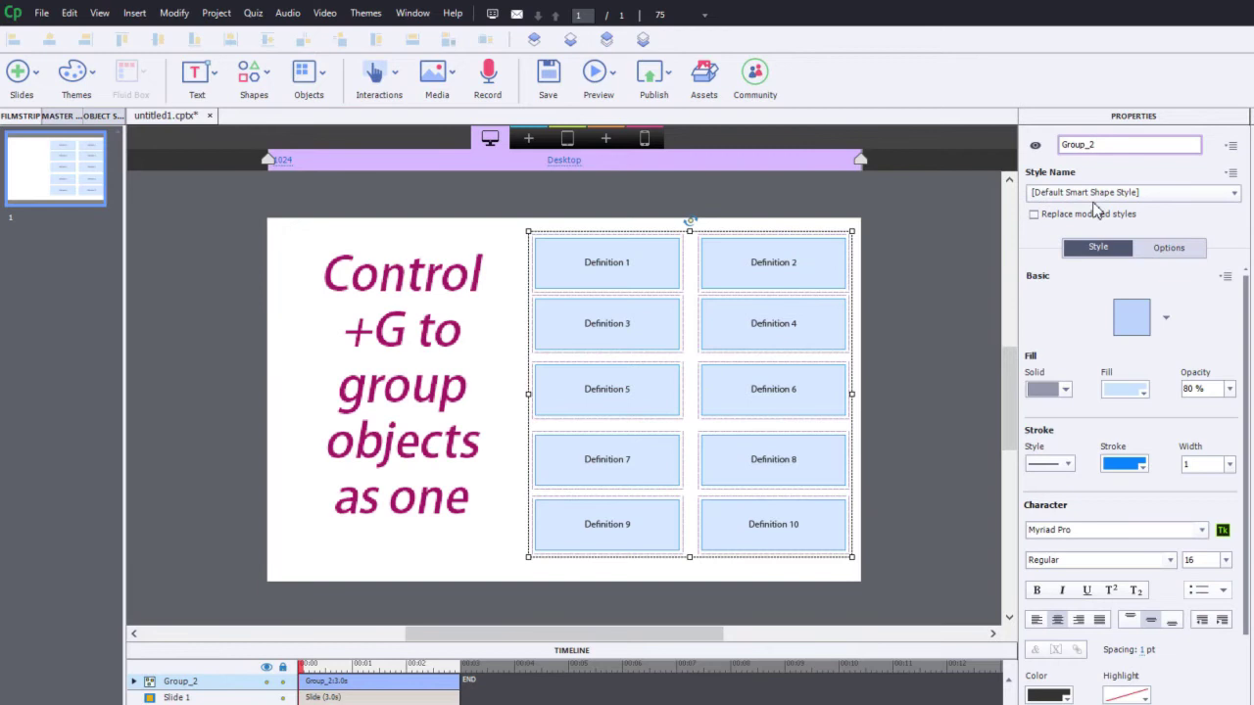
# - Rename the group of definition shapes as Definition_Group
pyautogui.click(1105, 145)
pyautogui.moveTo(1126, 145); pyautogui.dragTo(1054, 145)
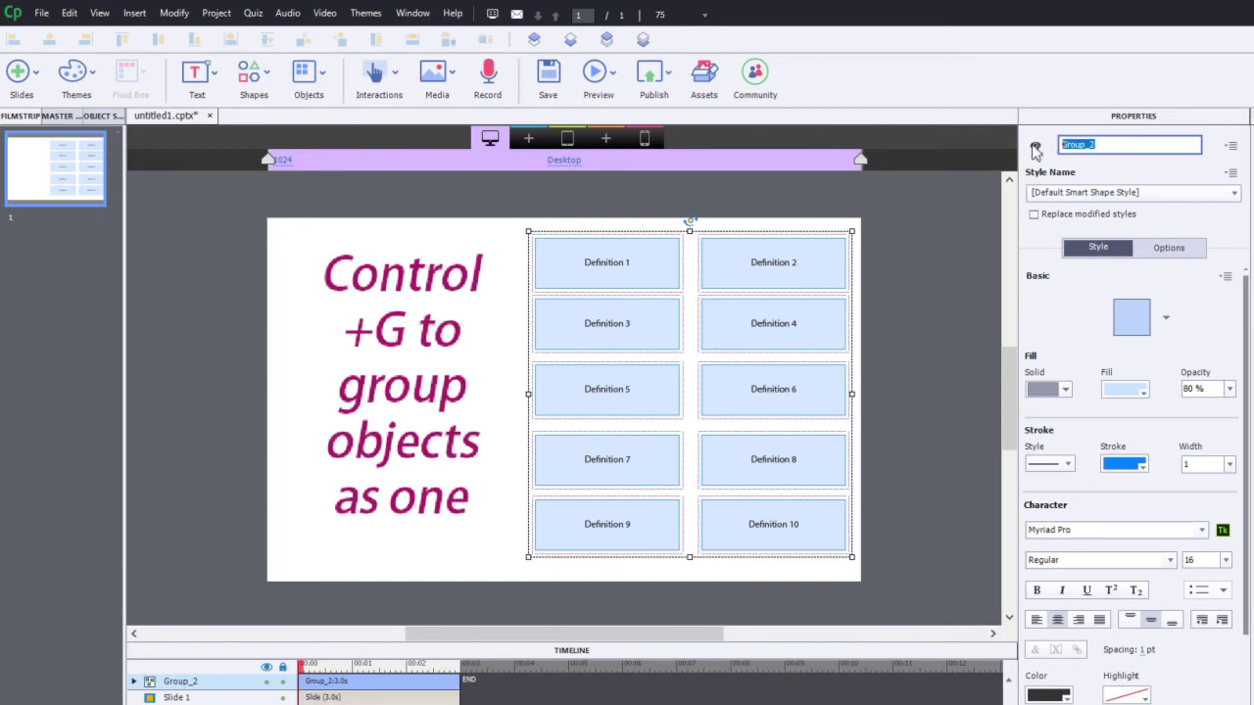
pyautogui.write('Definition')
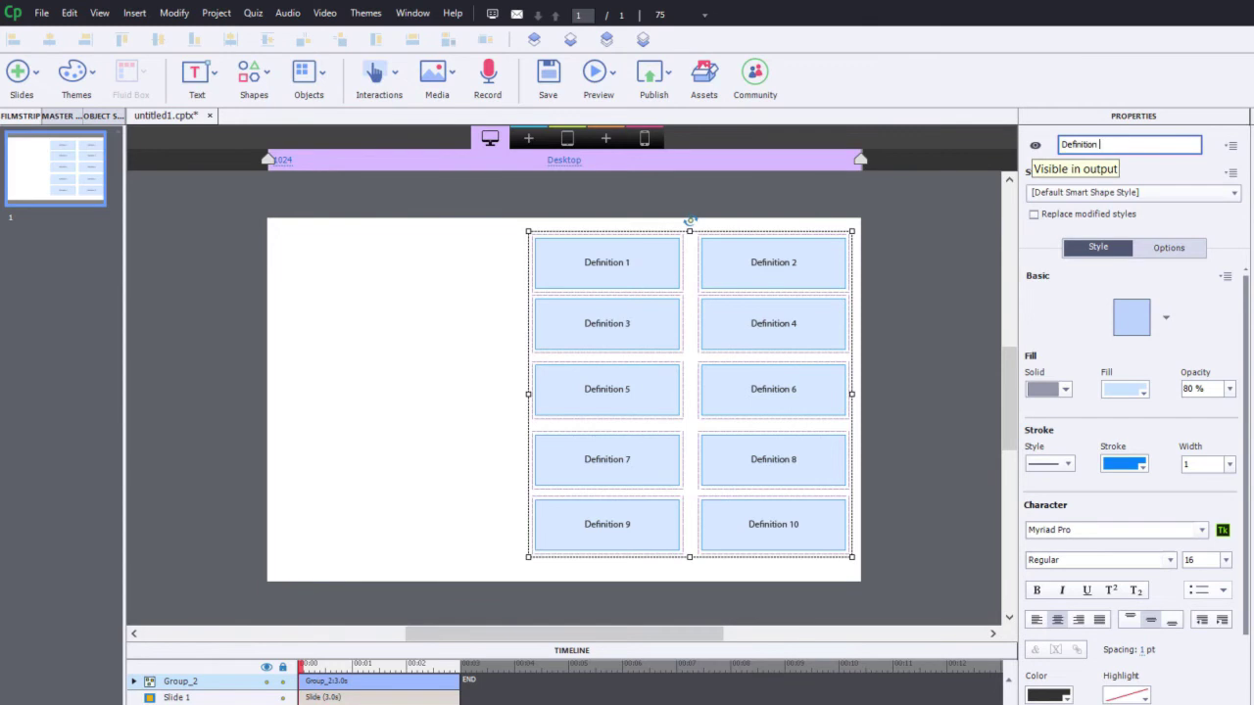
pyautogui.write(' Group')
pyautogui.press('Return')
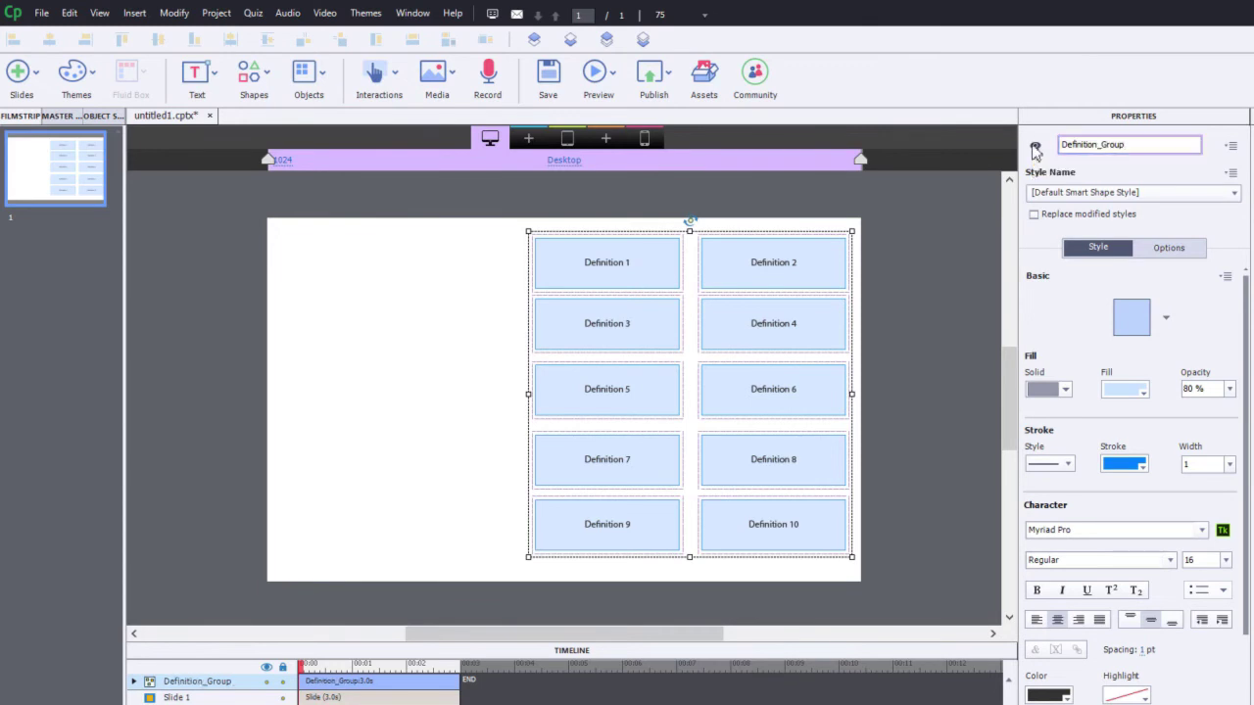
# - Insert a button and place it beside the Definition 1 shape, aligned with that shape's upper edge
pyautogui.click(275, 316)
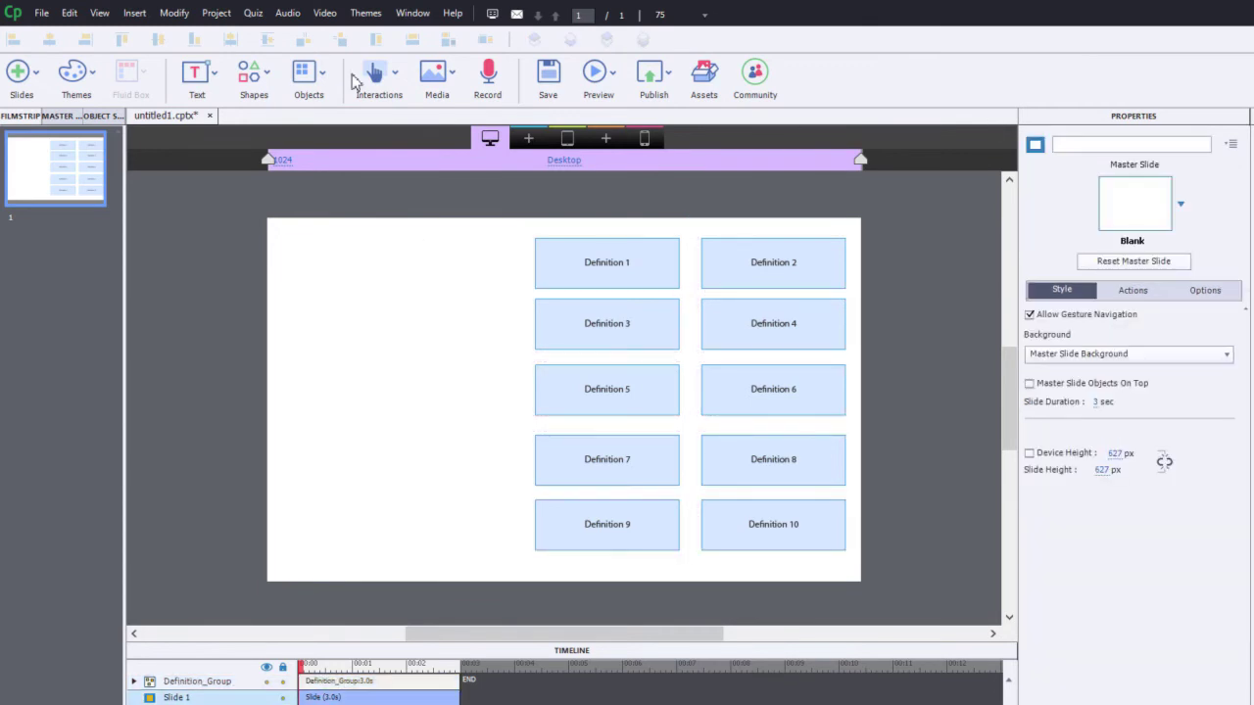
pyautogui.click(432, 78)
pyautogui.click(397, 84)
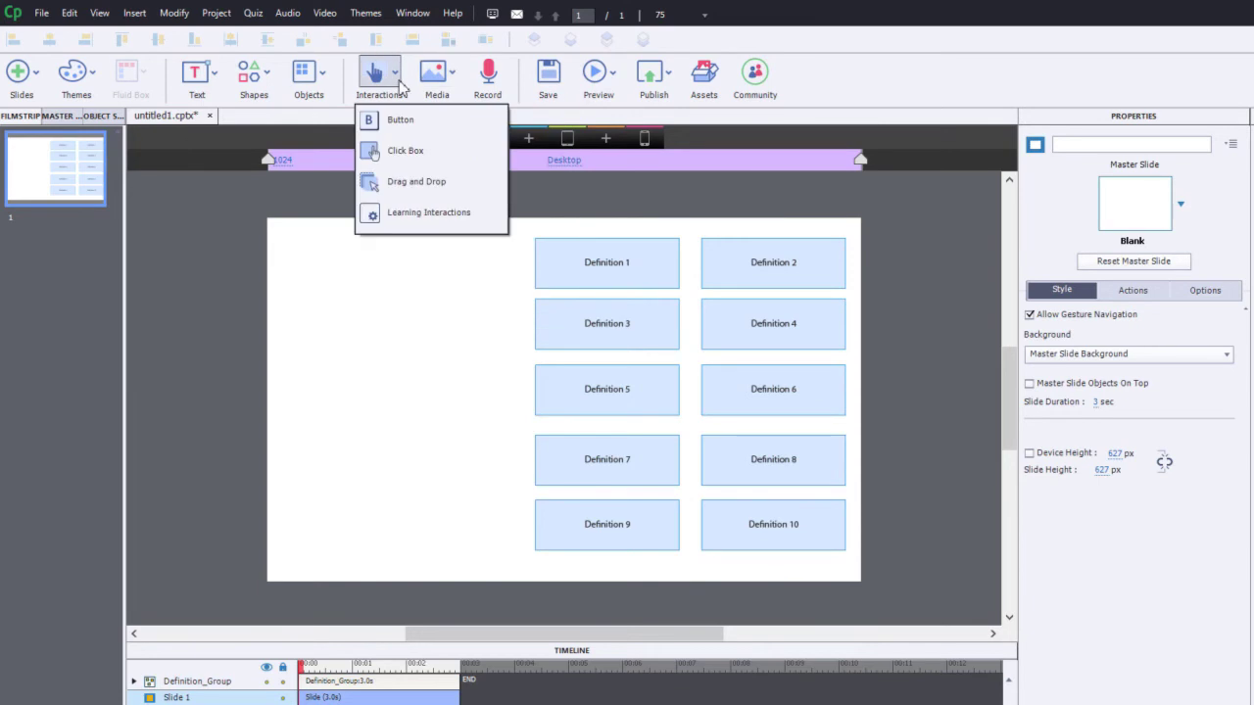
pyautogui.click(400, 86)
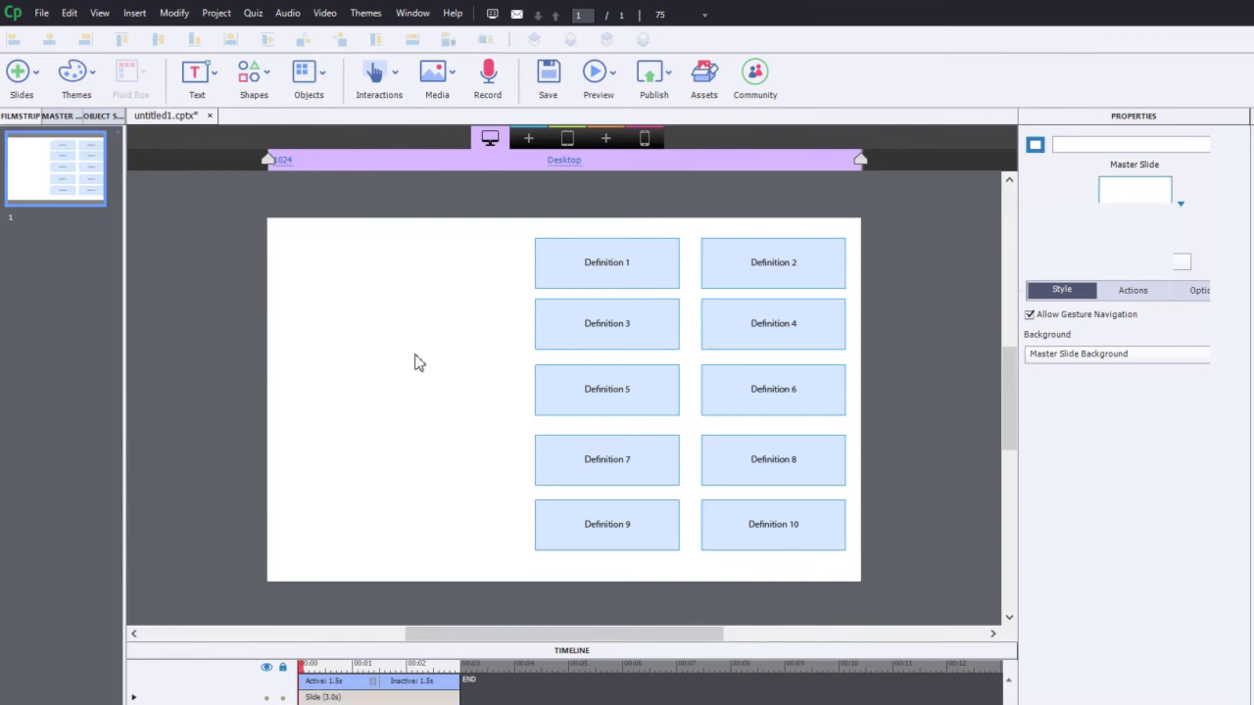
pyautogui.moveTo(547, 401); pyautogui.dragTo(442, 253)
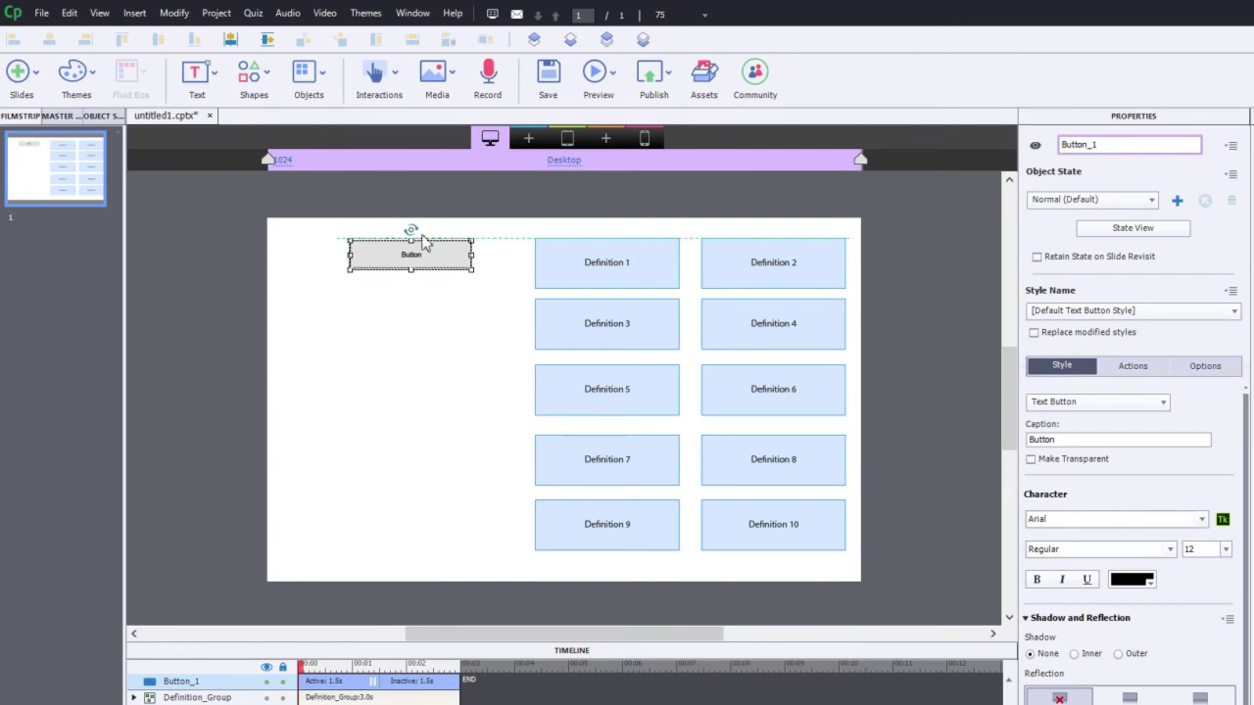
# - Set the button's caption to "Definition 1" and its font size to 16
pyautogui.doubleClick(1078, 437)
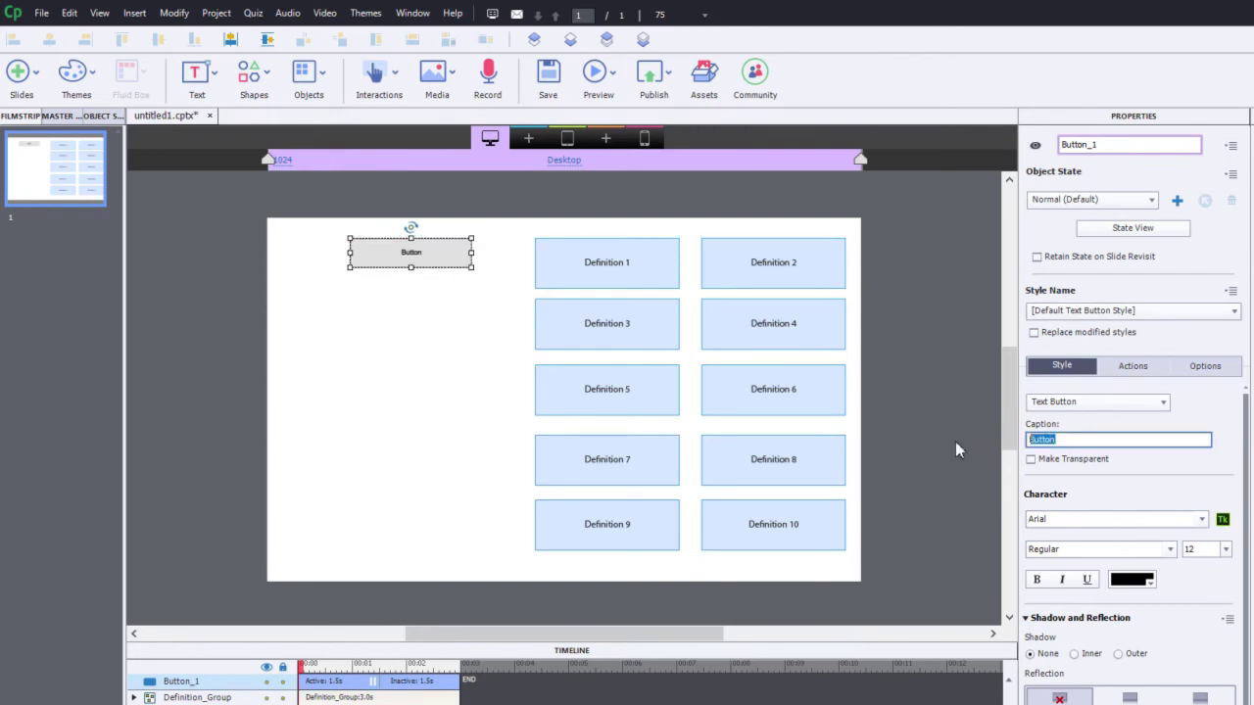
pyautogui.write('Definition 1')
pyautogui.scroll(-1, 1244, 480)
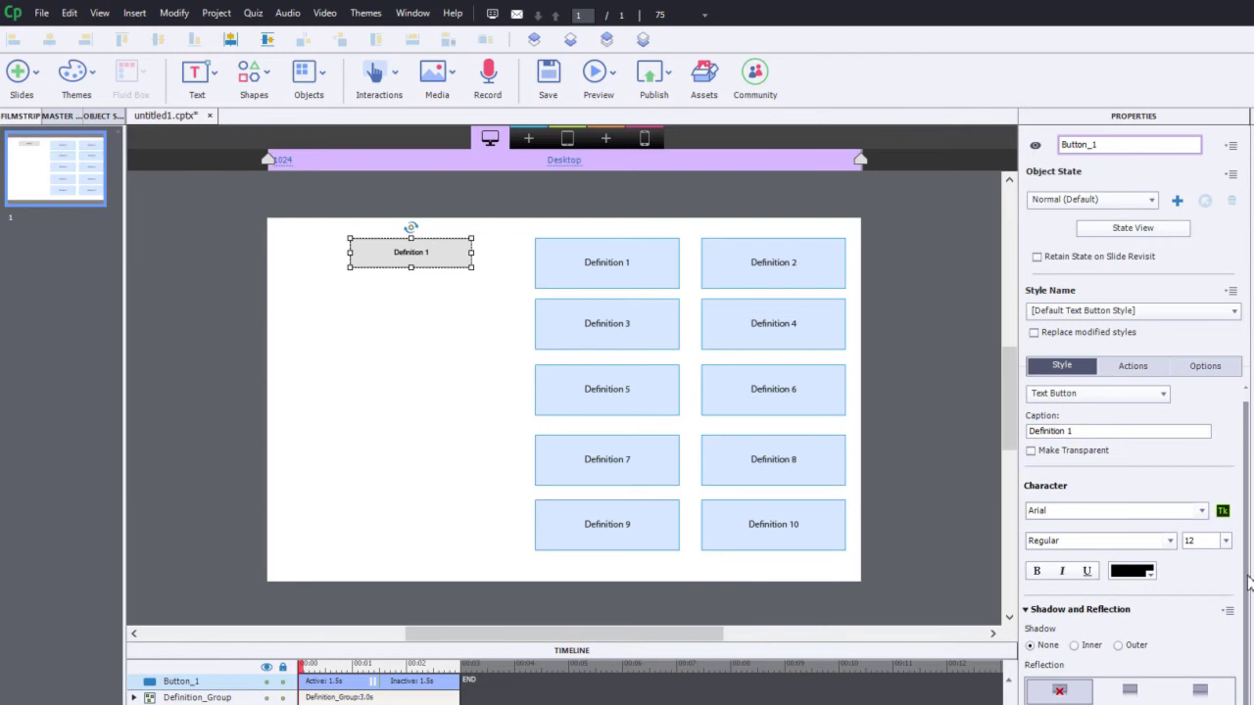
pyautogui.scroll(1, 1248, 475)
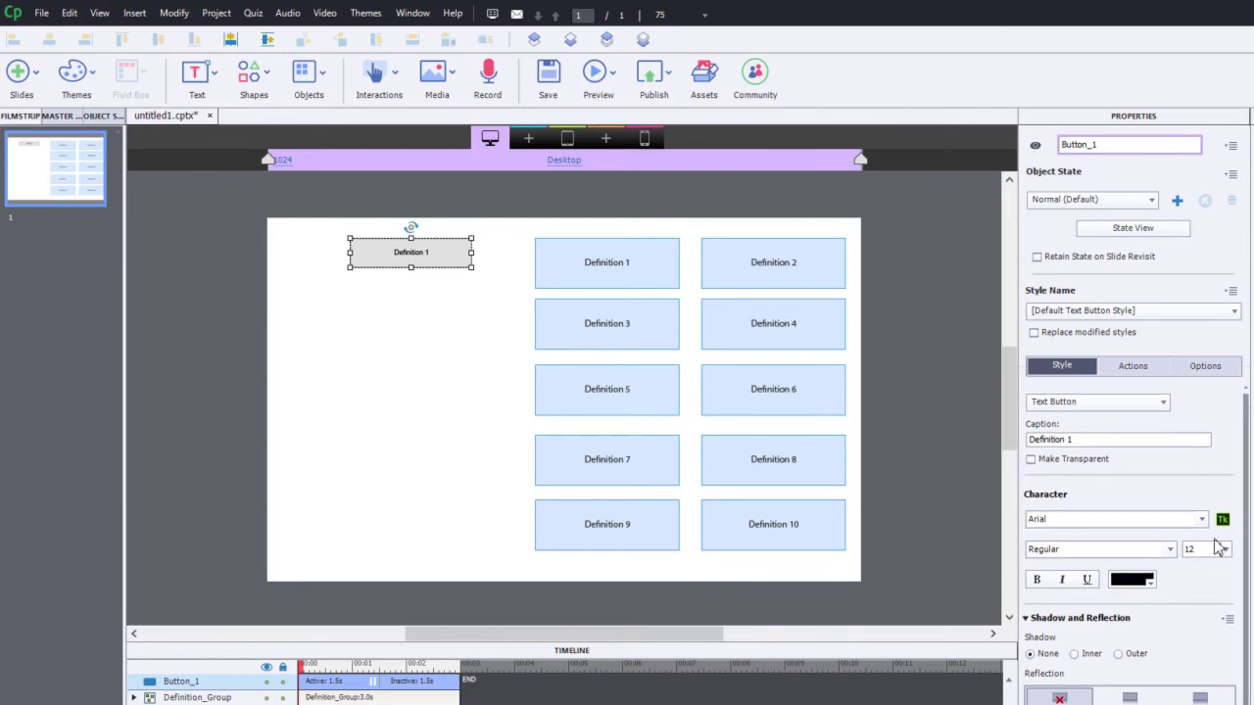
pyautogui.scroll(2, 1200, 549)
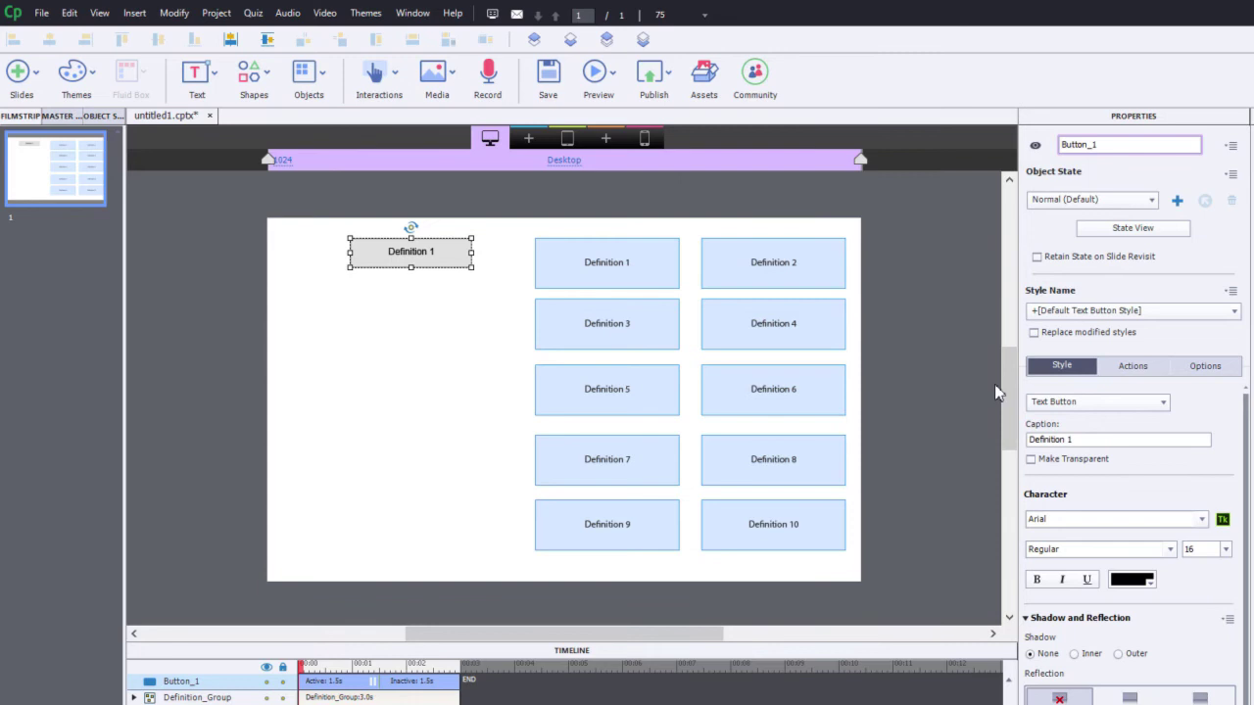
# - Enable the hand cursor in the button's action settings
pyautogui.click(1211, 367)
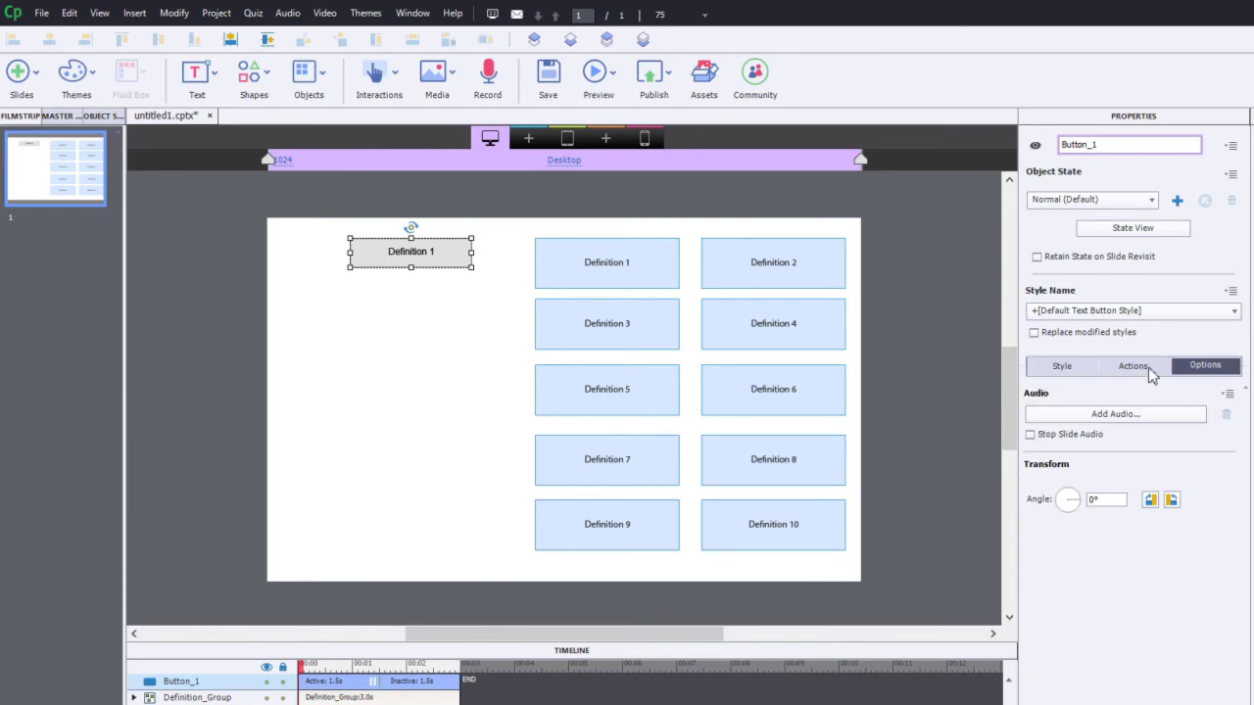
pyautogui.click(1146, 368)
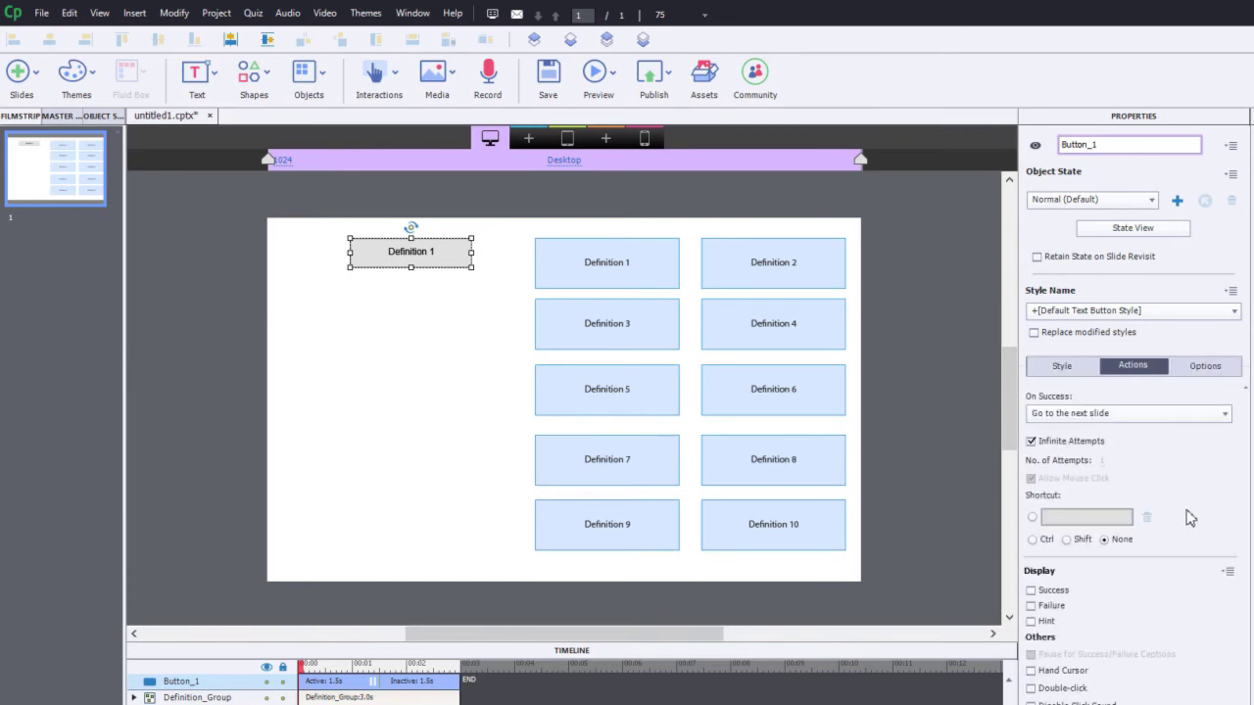
pyautogui.click(1054, 676)
pyautogui.click(896, 488)
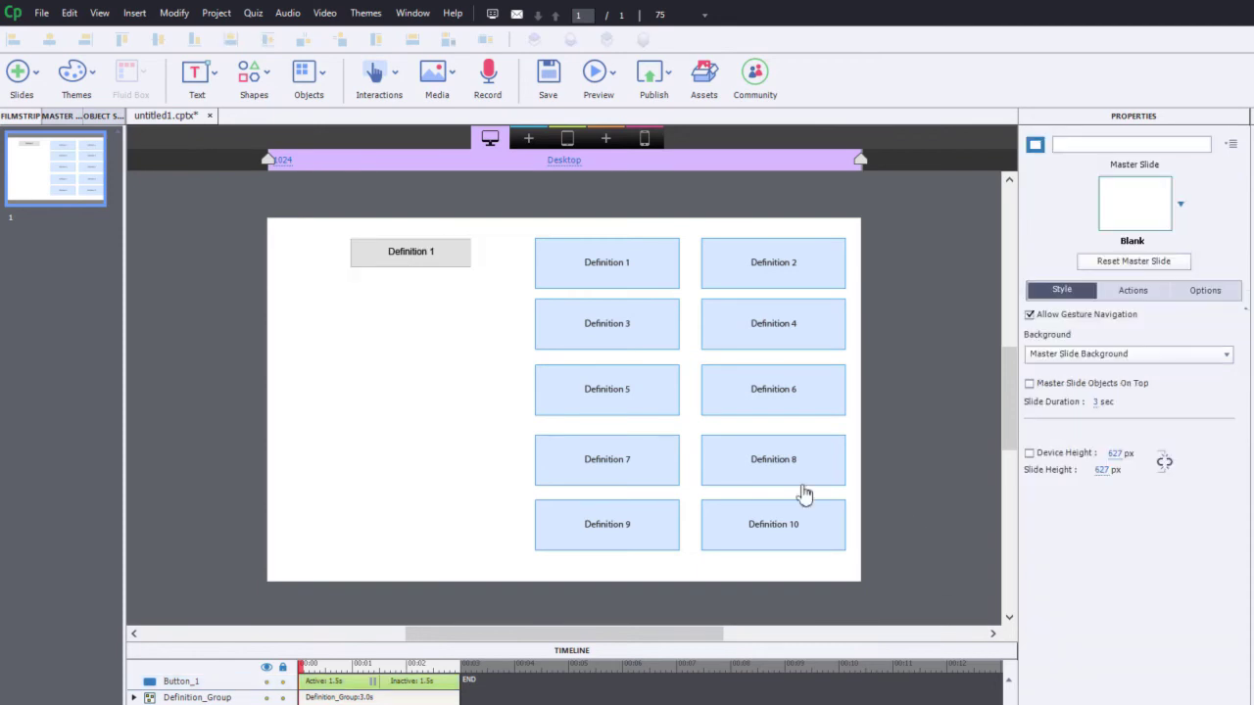
# - Duplicate the button and place the copy directly below the original
pyautogui.moveTo(307, 216); pyautogui.dragTo(479, 385)
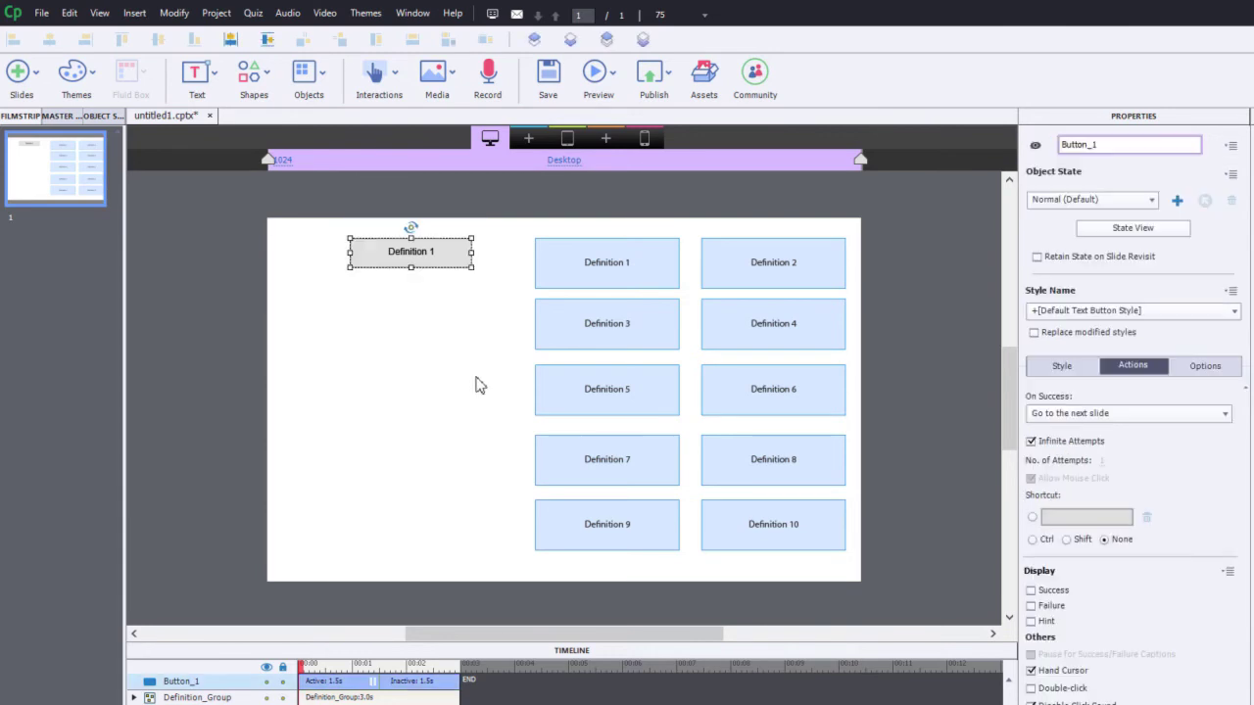
pyautogui.hotkey('ctrl', 'd')
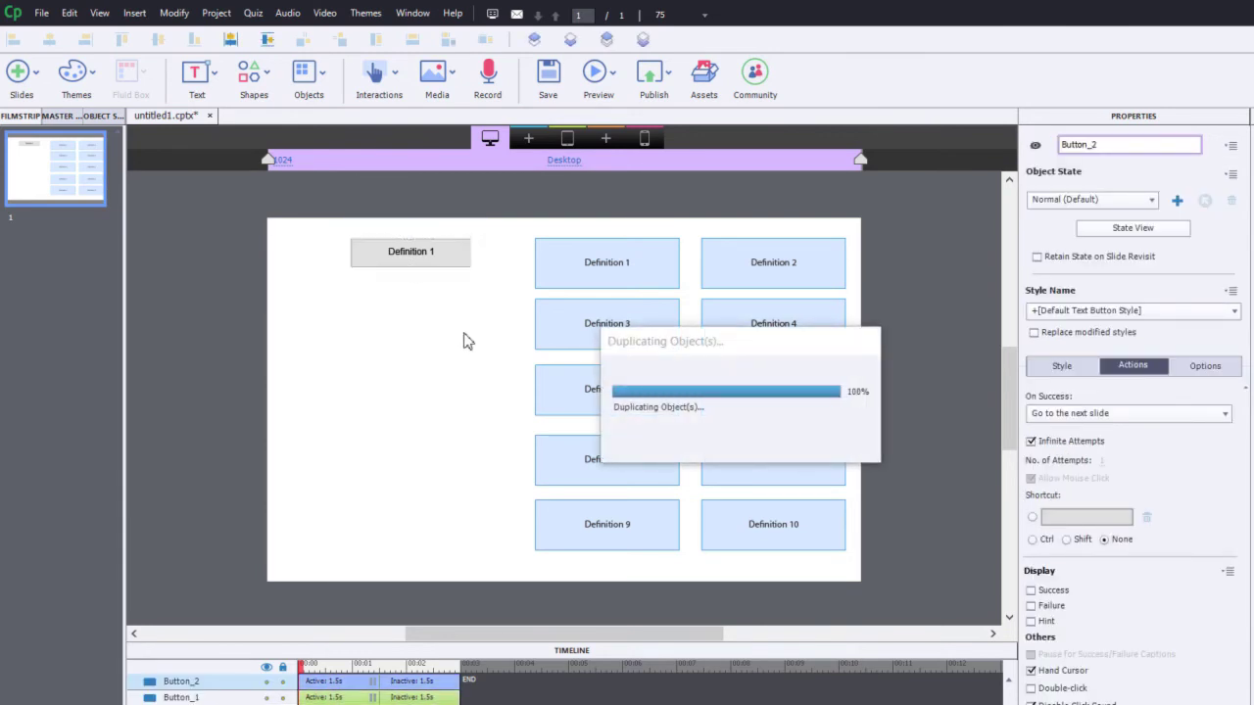
pyautogui.moveTo(442, 276); pyautogui.dragTo(440, 304)
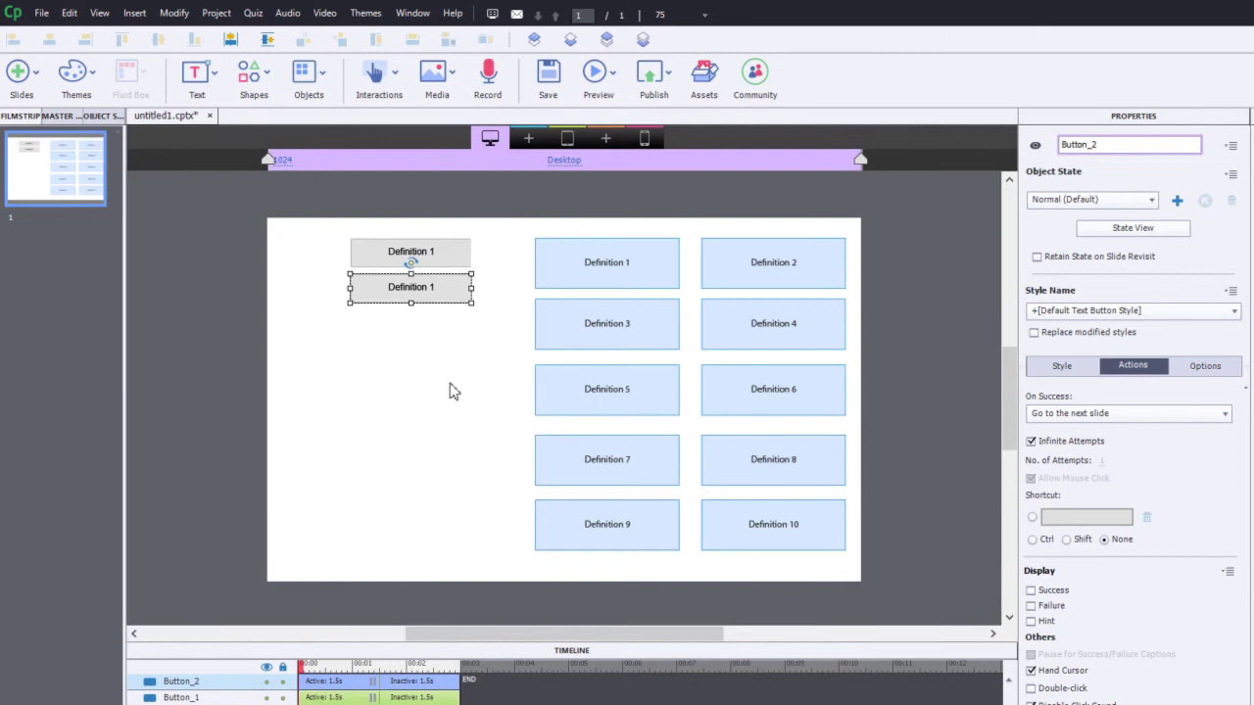
# - Keep duplicating the buttons in pairs and stack the copies below to build a column of ten
pyautogui.click(483, 377)
pyautogui.moveTo(506, 239); pyautogui.dragTo(357, 401)
pyautogui.hotkey('ctrl', 'd')
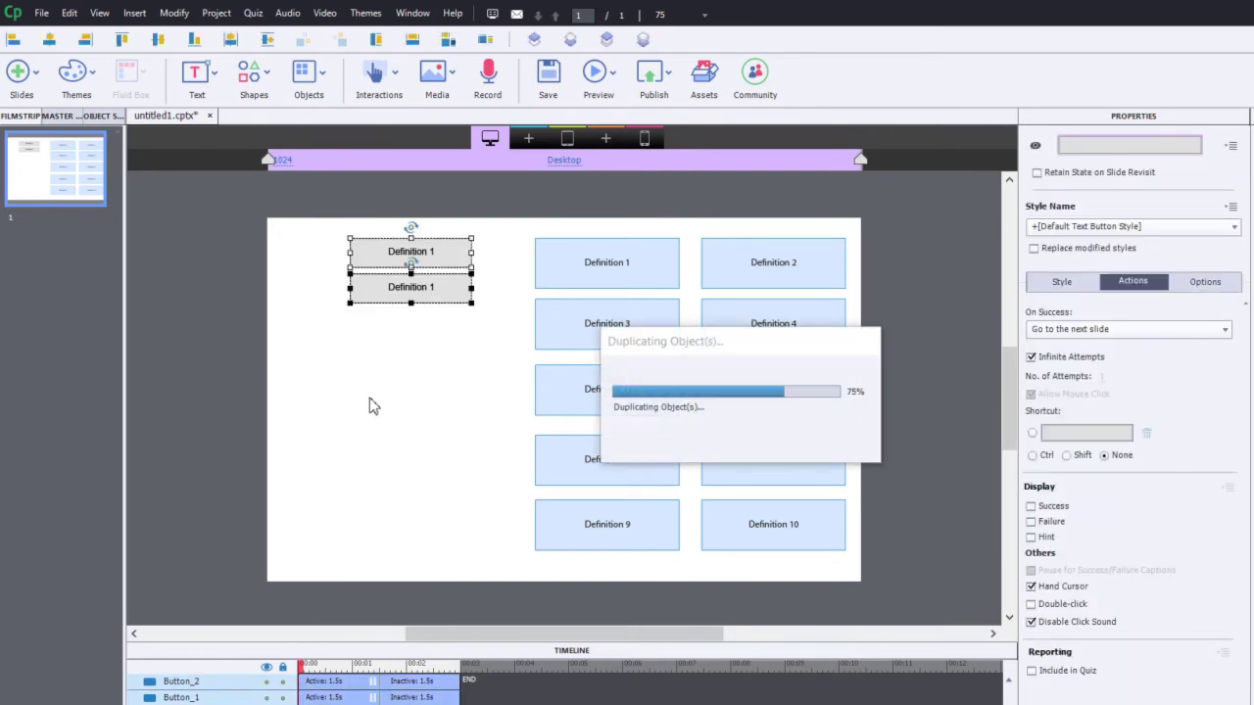
pyautogui.moveTo(455, 304); pyautogui.dragTo(454, 374)
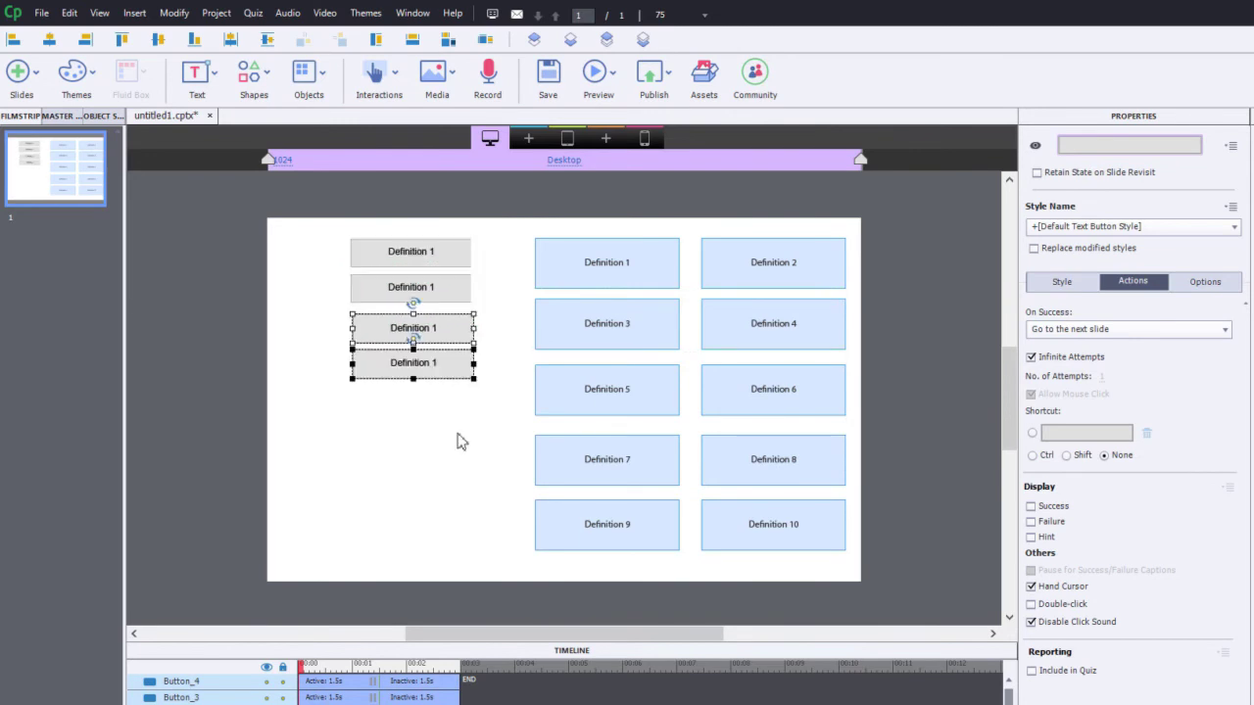
pyautogui.hotkey('ctrl', 'd')
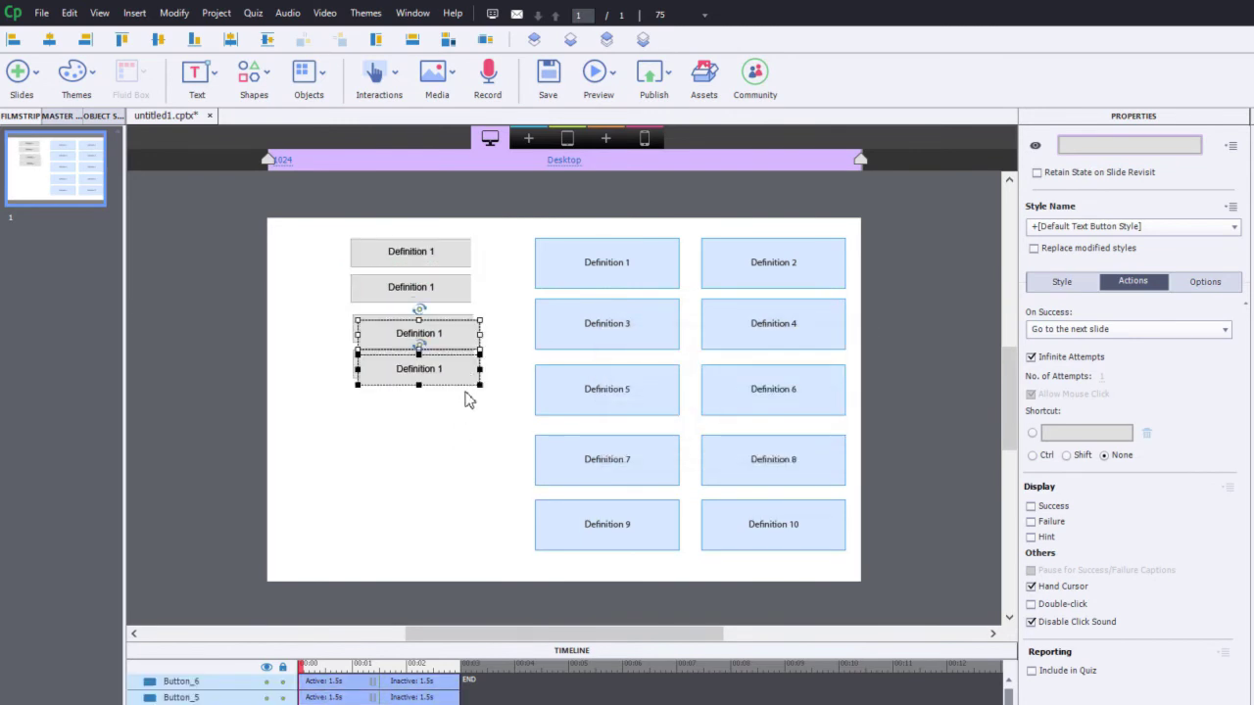
pyautogui.moveTo(466, 377); pyautogui.dragTo(460, 449)
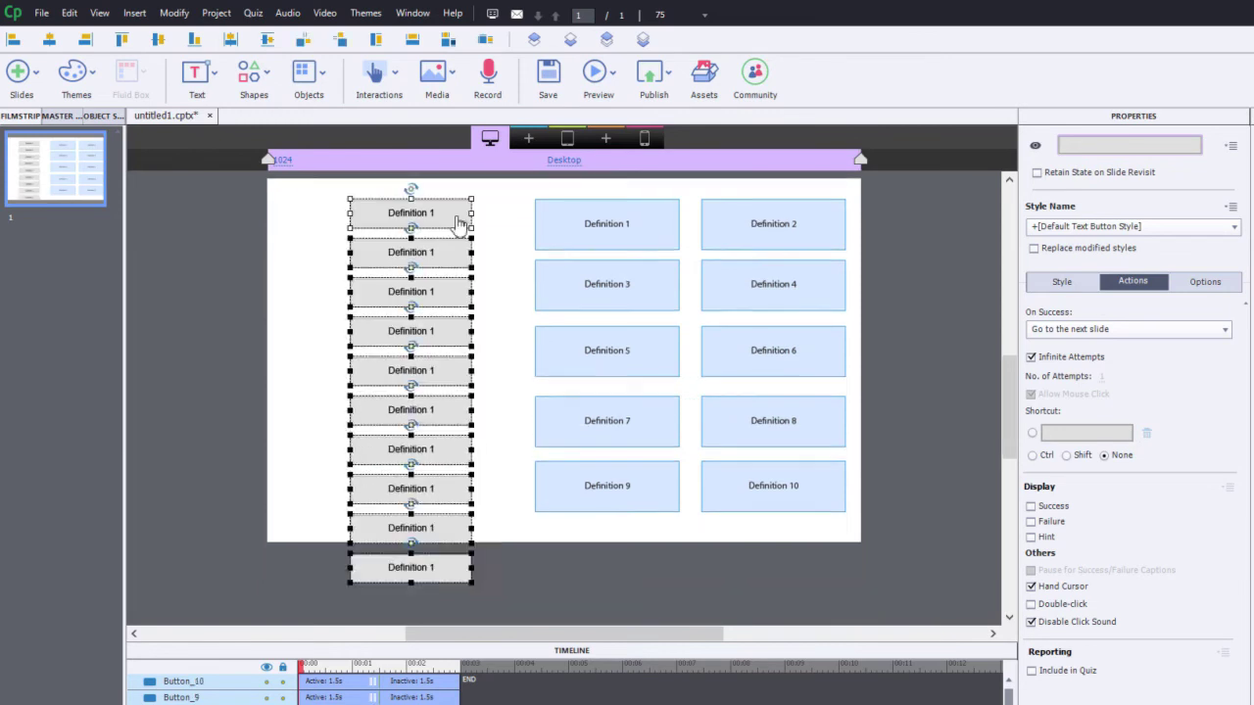
# - Group the ten buttons and narrow the group to a width of 170
pyautogui.rightClick(451, 216)
pyautogui.click(504, 331)
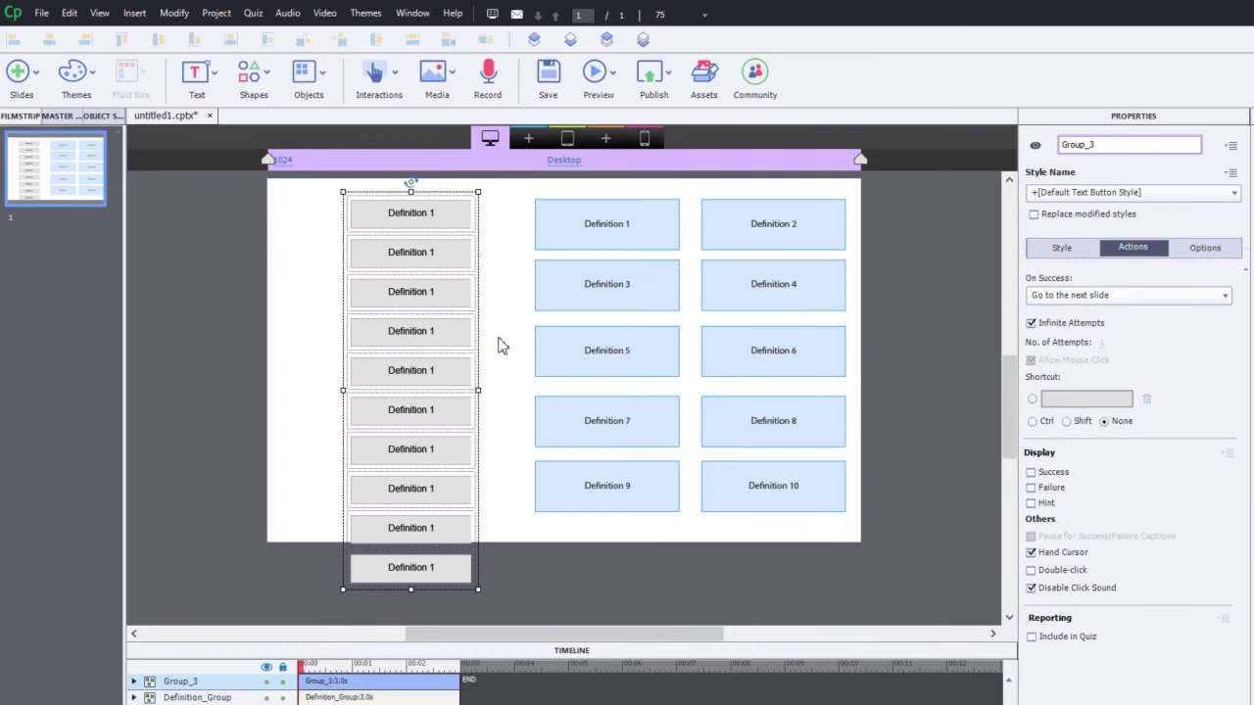
pyautogui.scroll(1, 505, 343)
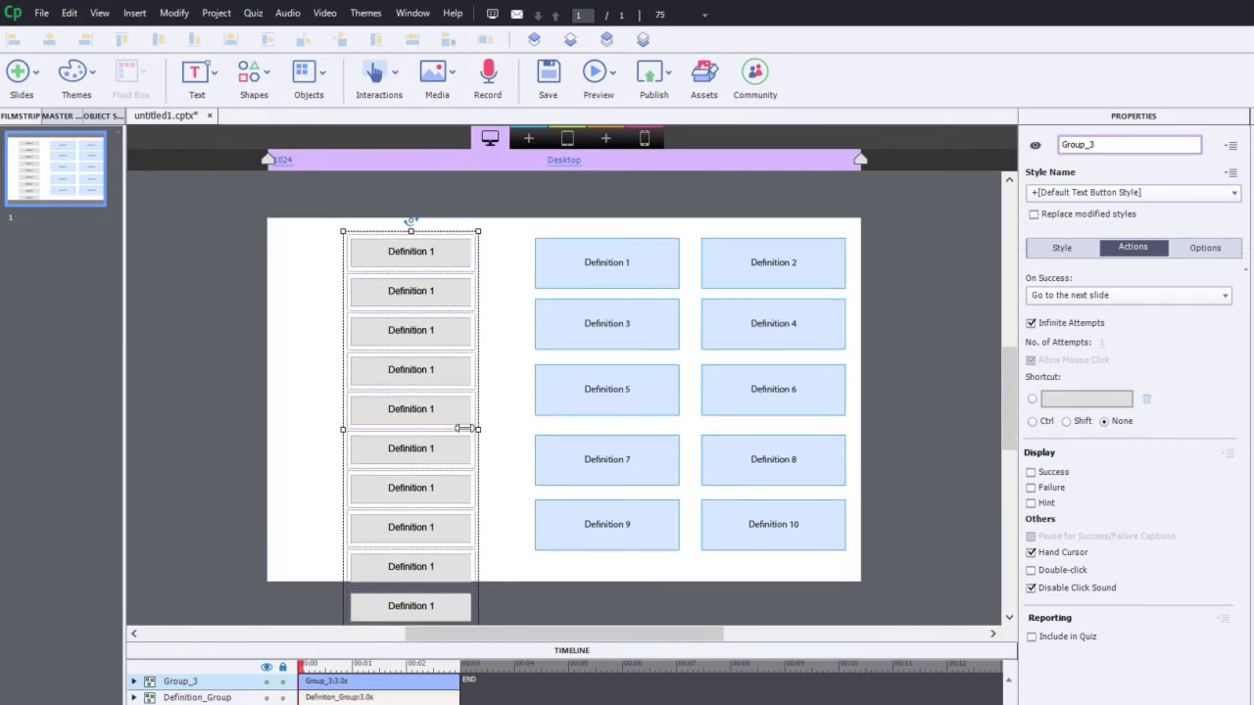
pyautogui.moveTo(457, 428); pyautogui.dragTo(459, 429)
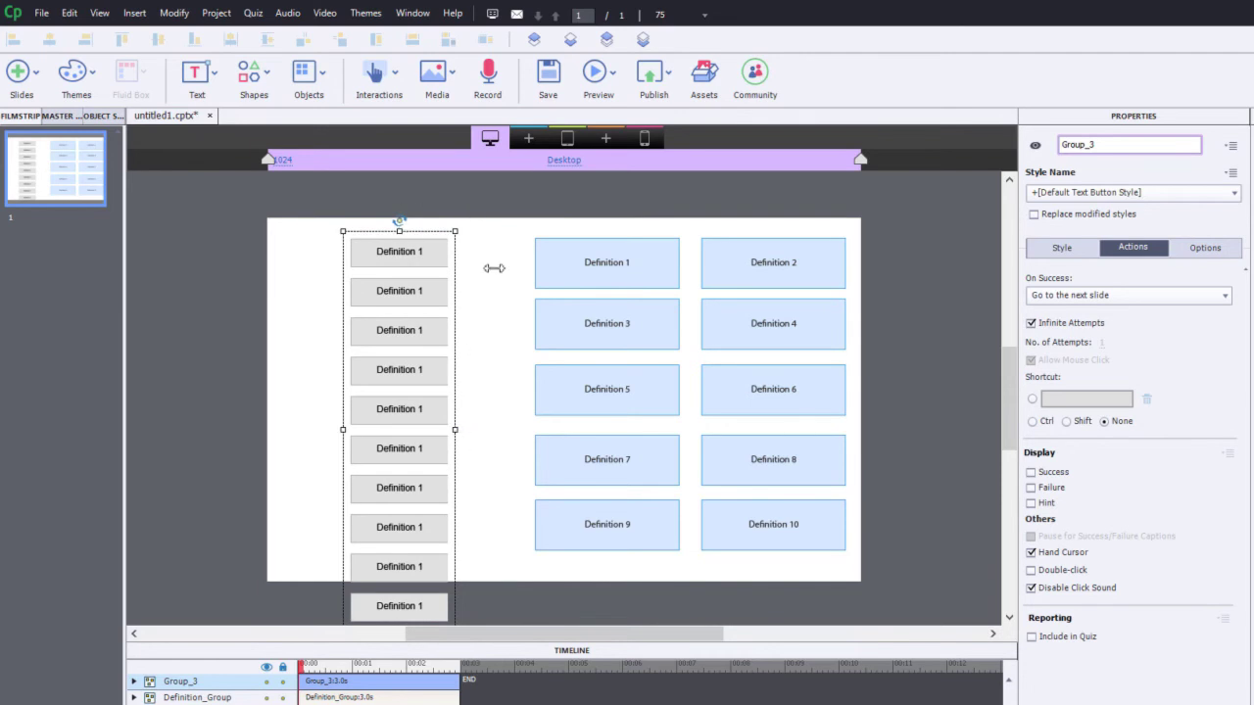
pyautogui.click(428, 238)
pyautogui.click(392, 263)
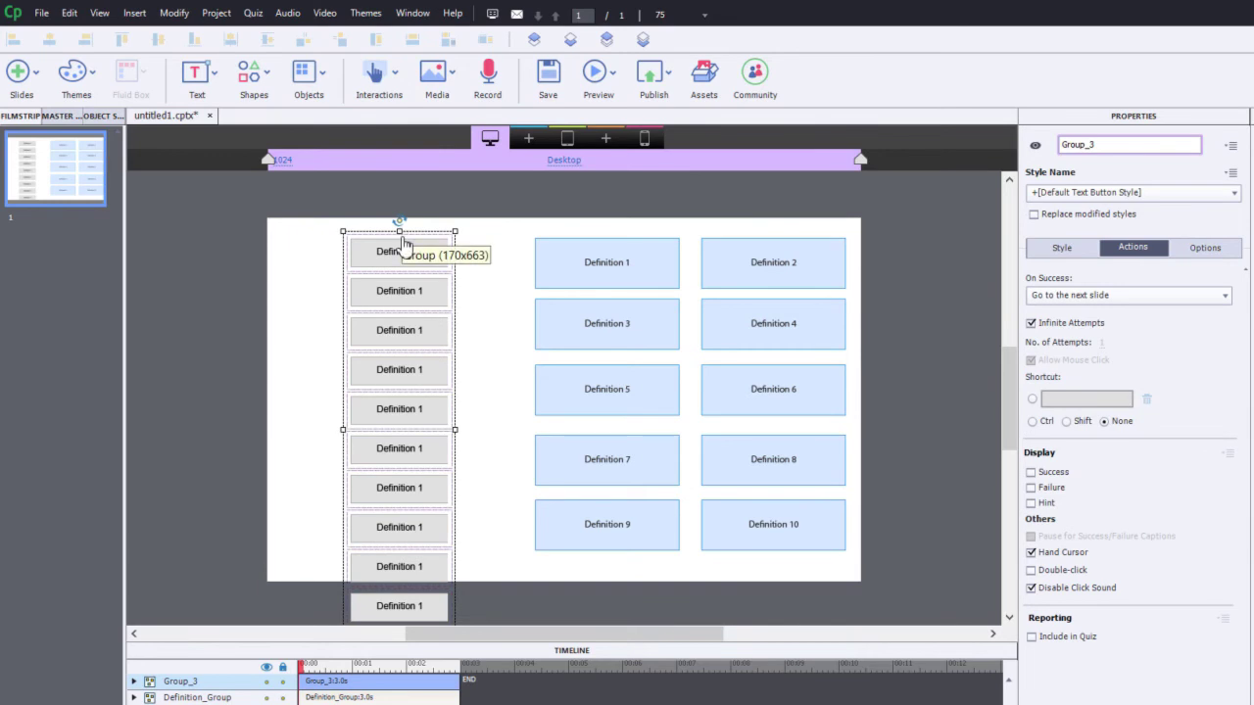
# - Reduce the button group's height, move it next to the definition shapes, and stretch it to match their overall height
pyautogui.moveTo(403, 239); pyautogui.dragTo(411, 382)
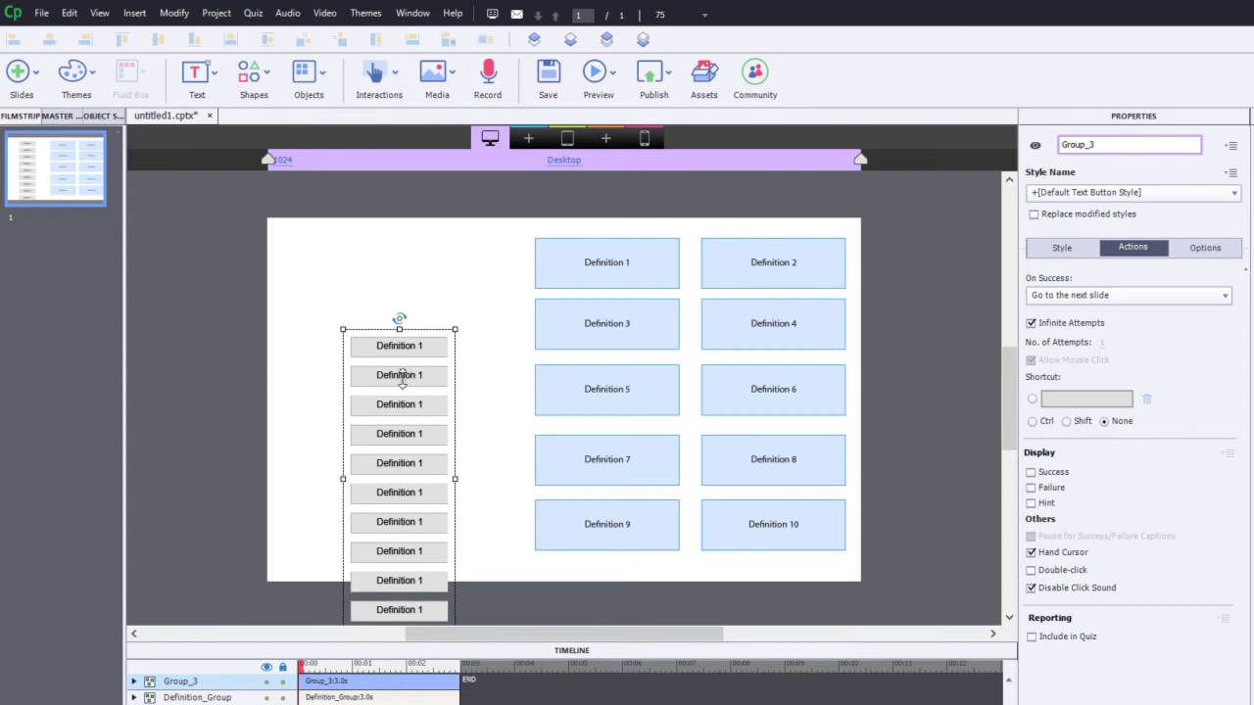
pyautogui.click(401, 376)
pyautogui.moveTo(401, 375); pyautogui.dragTo(463, 593)
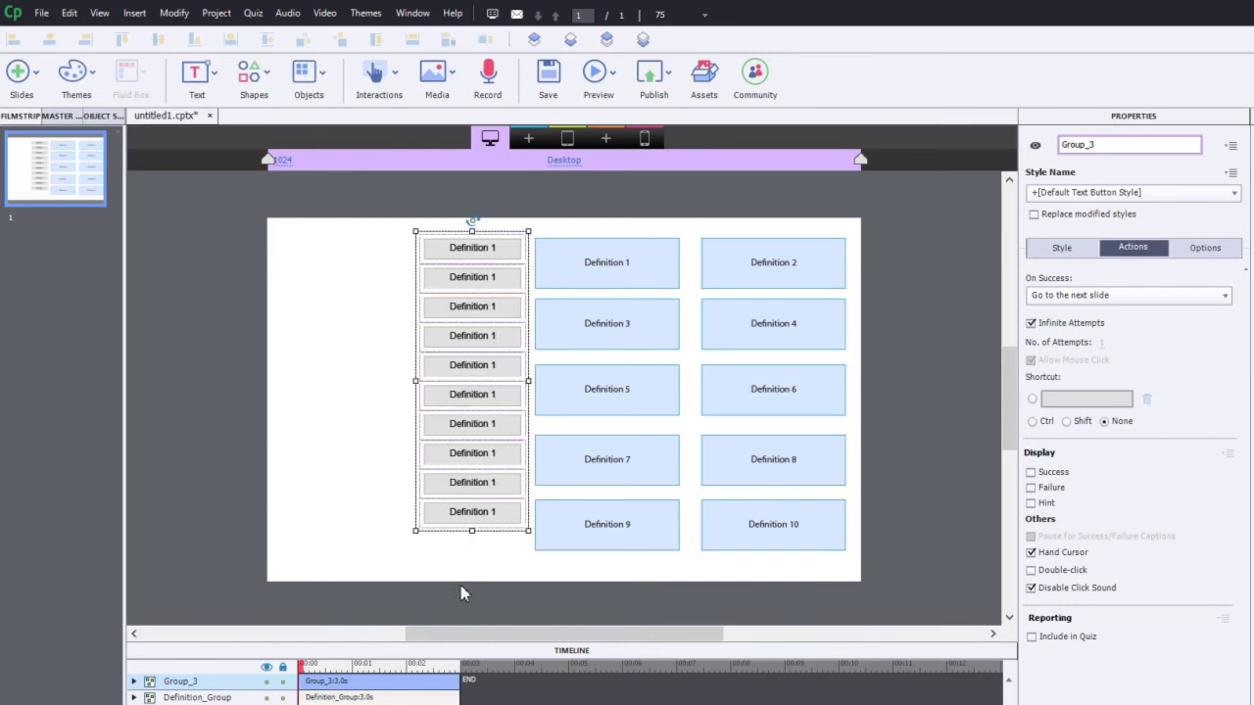
pyautogui.moveTo(472, 530); pyautogui.dragTo(475, 563)
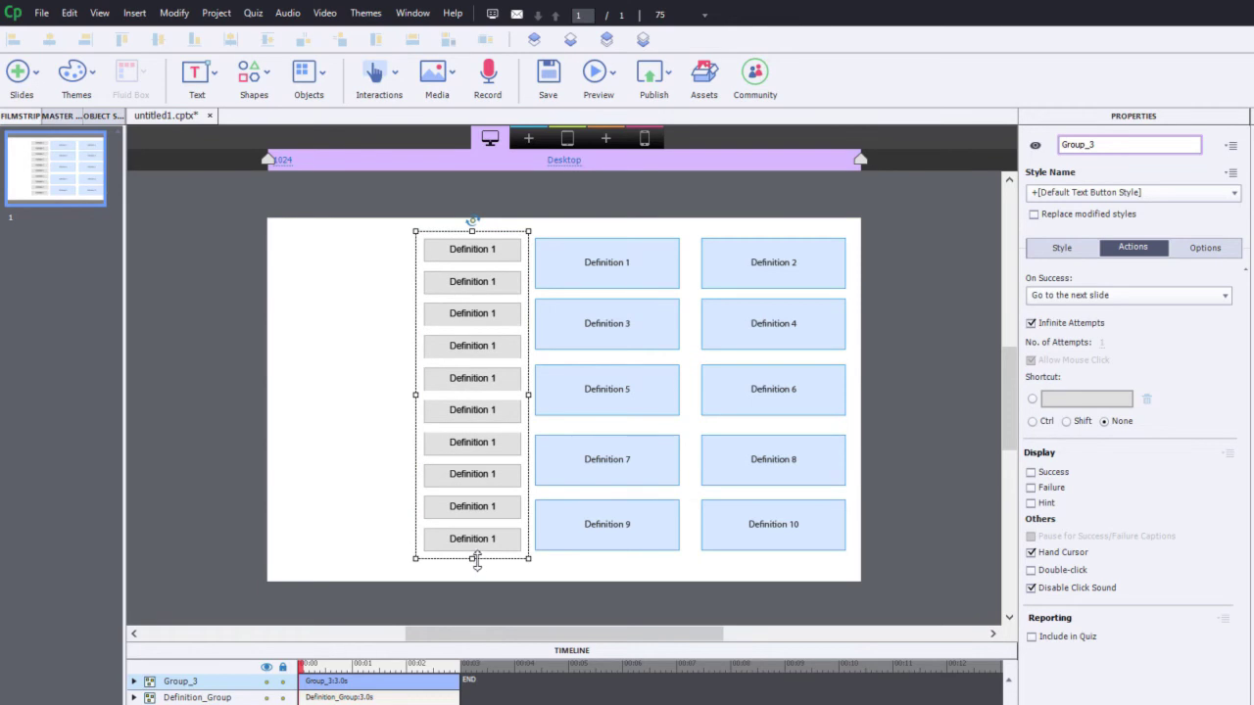
# - Move the button group to the slide's left side and widen the definition group to fill the freed space
pyautogui.click(343, 499)
pyautogui.click(198, 438)
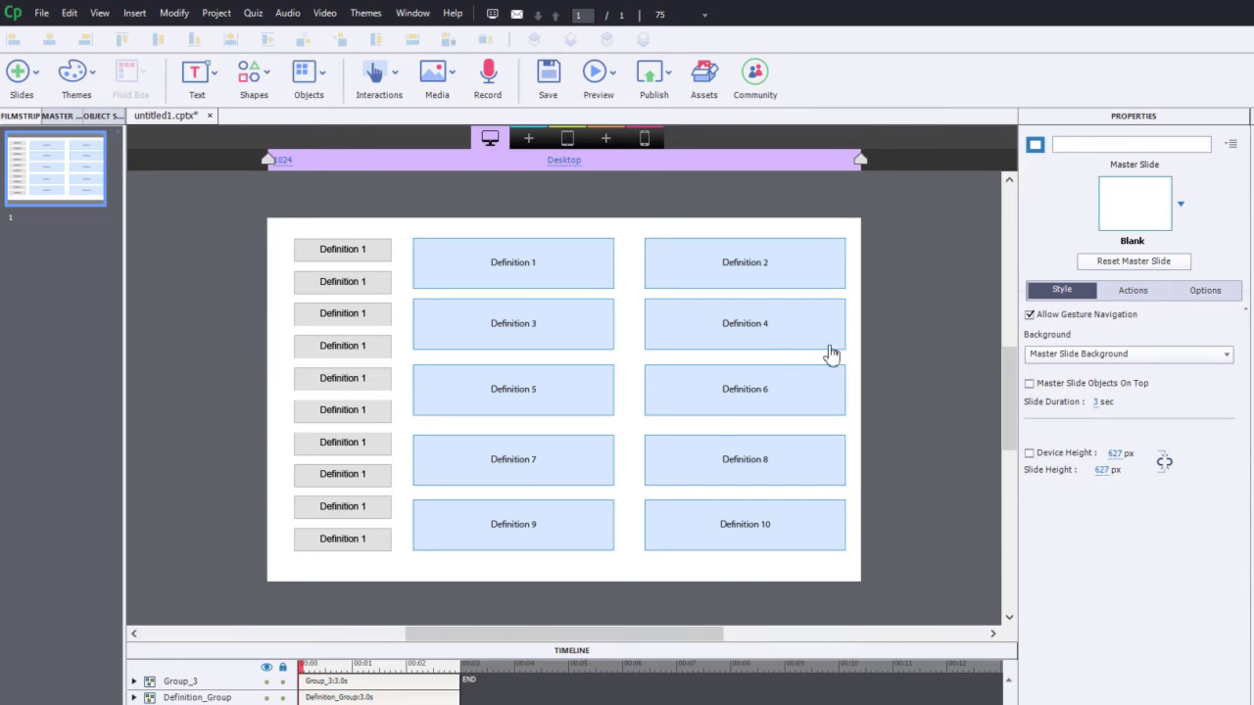
# - Make Definition_Group not visible in output
pyautogui.click(787, 293)
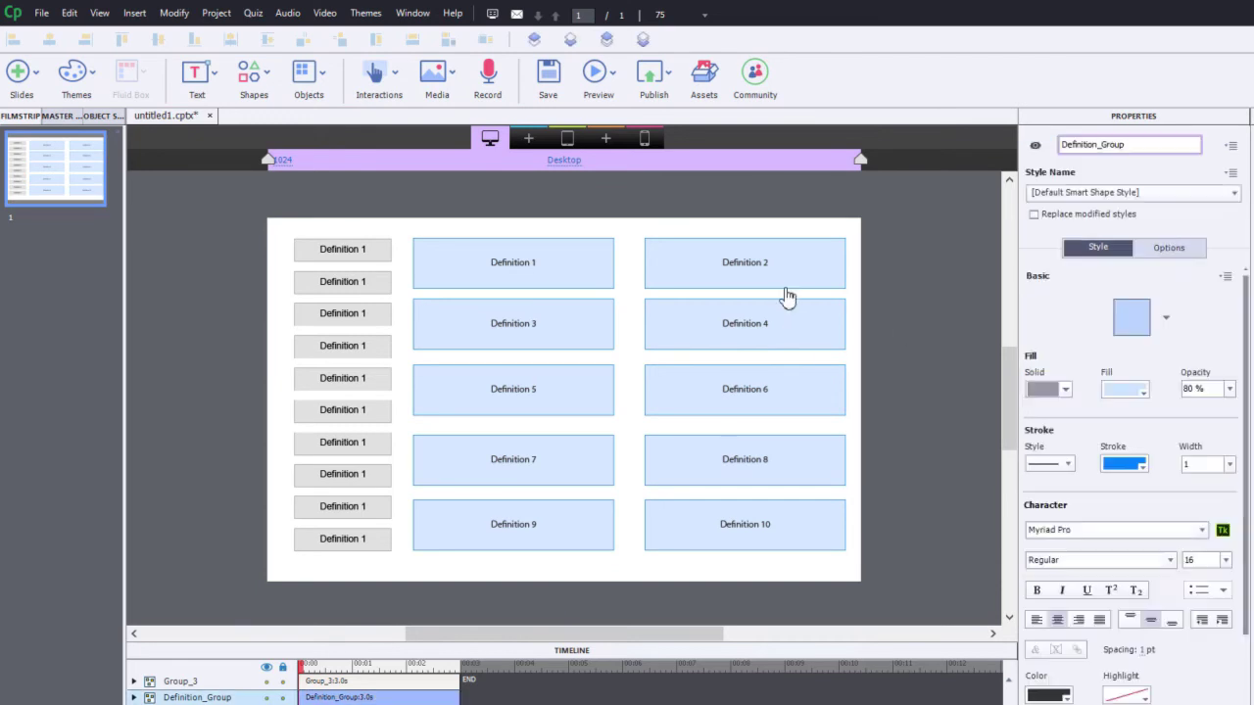
pyautogui.click(1035, 147)
pyautogui.click(945, 285)
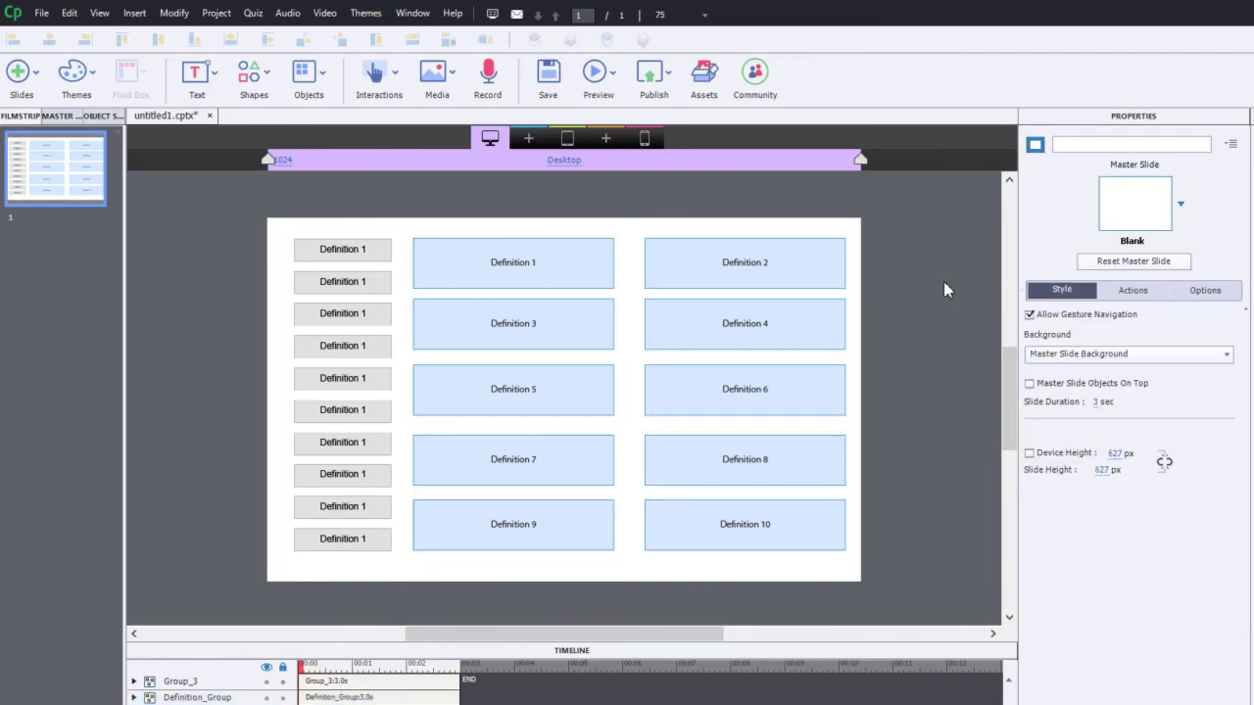
# - Change the captions of the second through tenth buttons to Definition 2 through Definition 10 in order
pyautogui.click(357, 286)
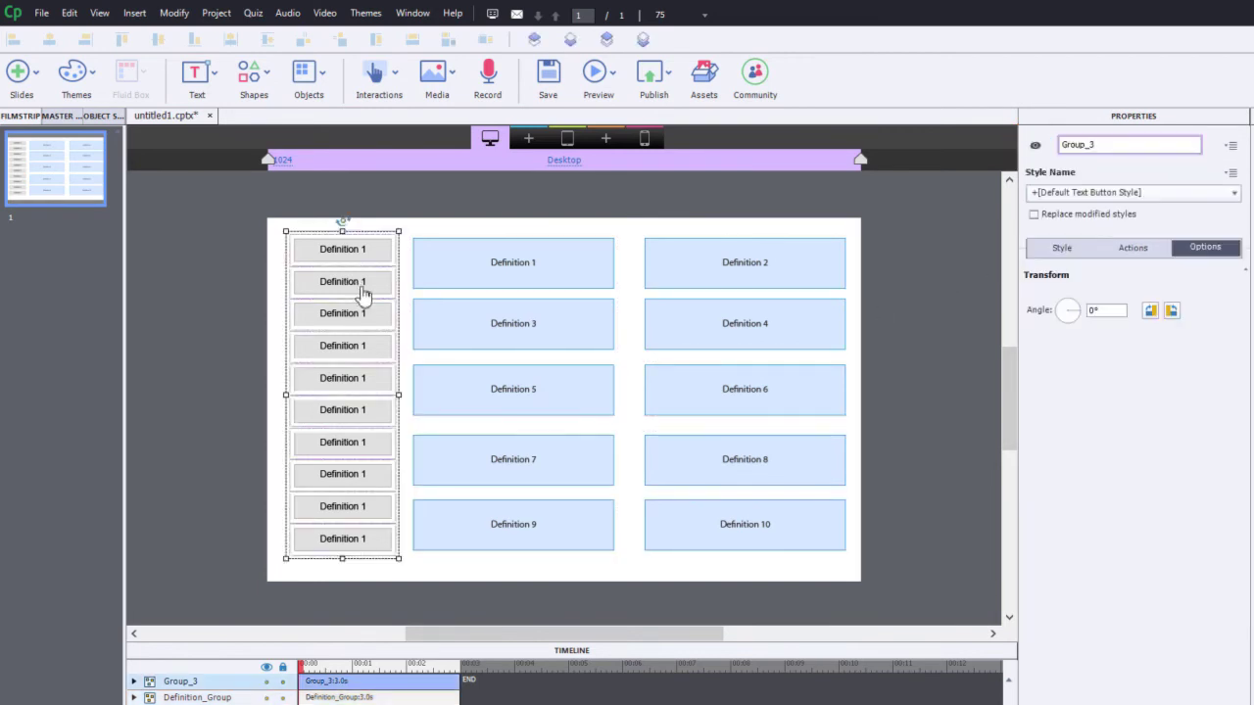
pyautogui.click(373, 287)
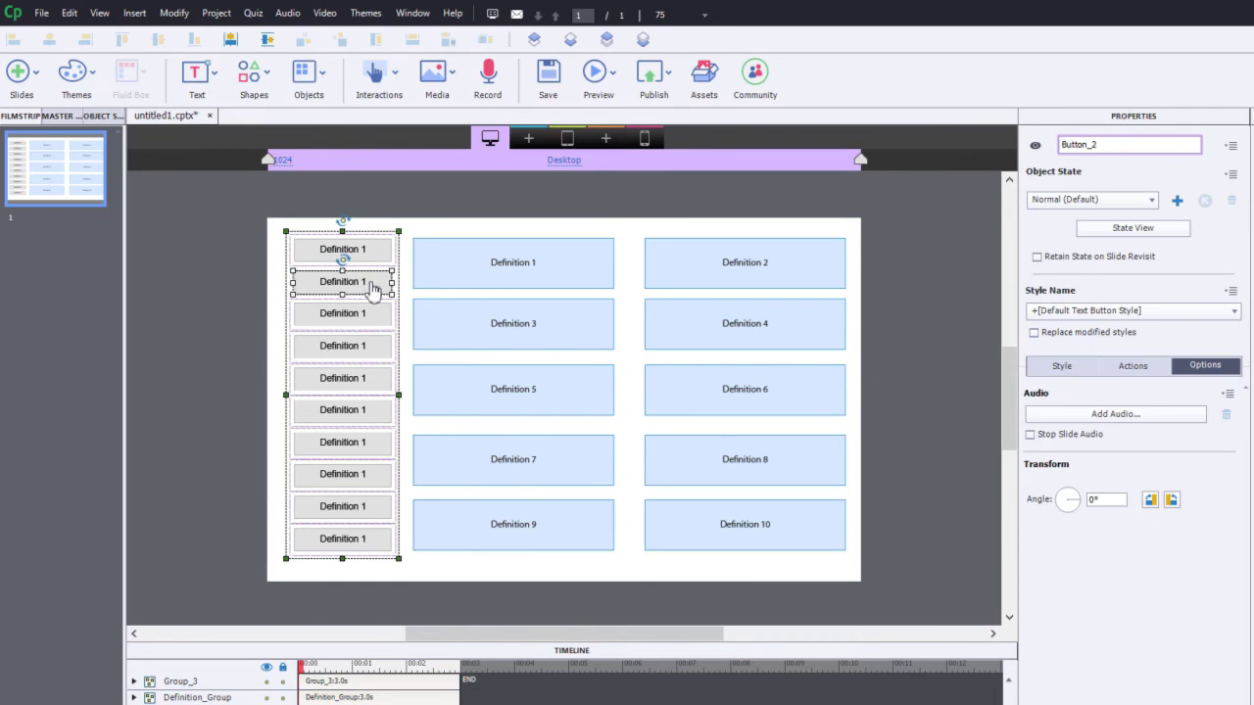
pyautogui.click(1064, 368)
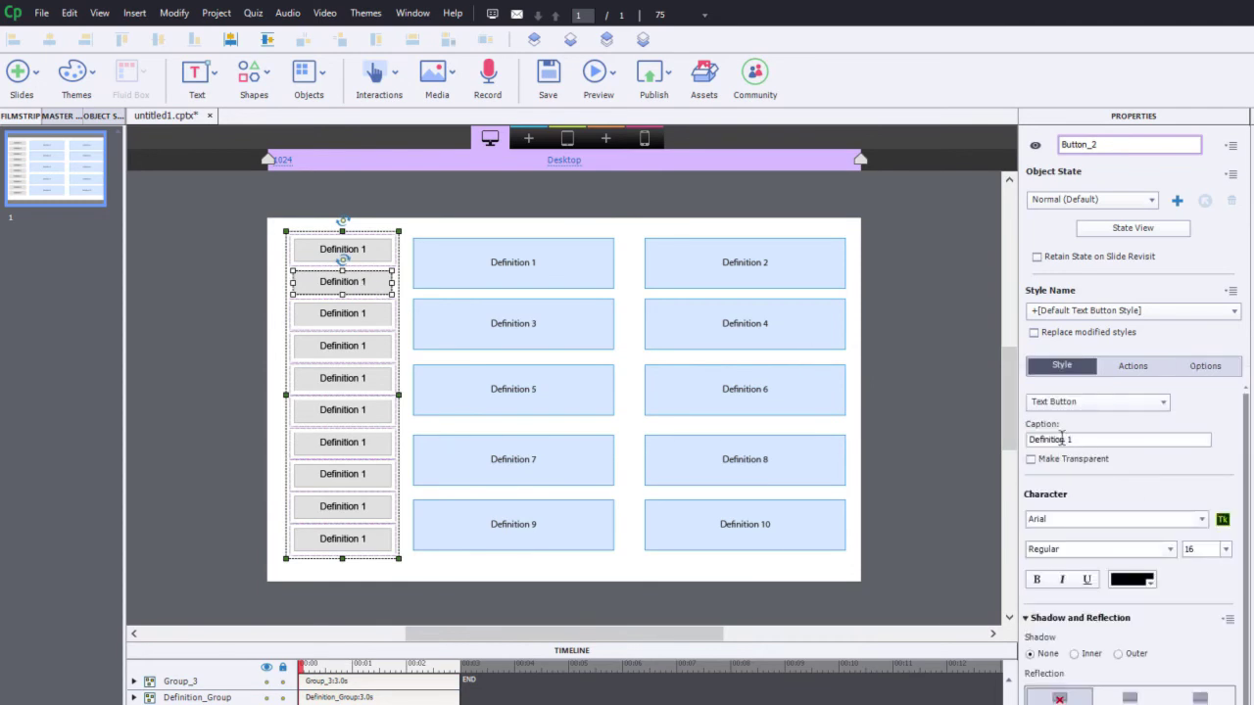
pyautogui.moveTo(1070, 440); pyautogui.dragTo(1124, 440)
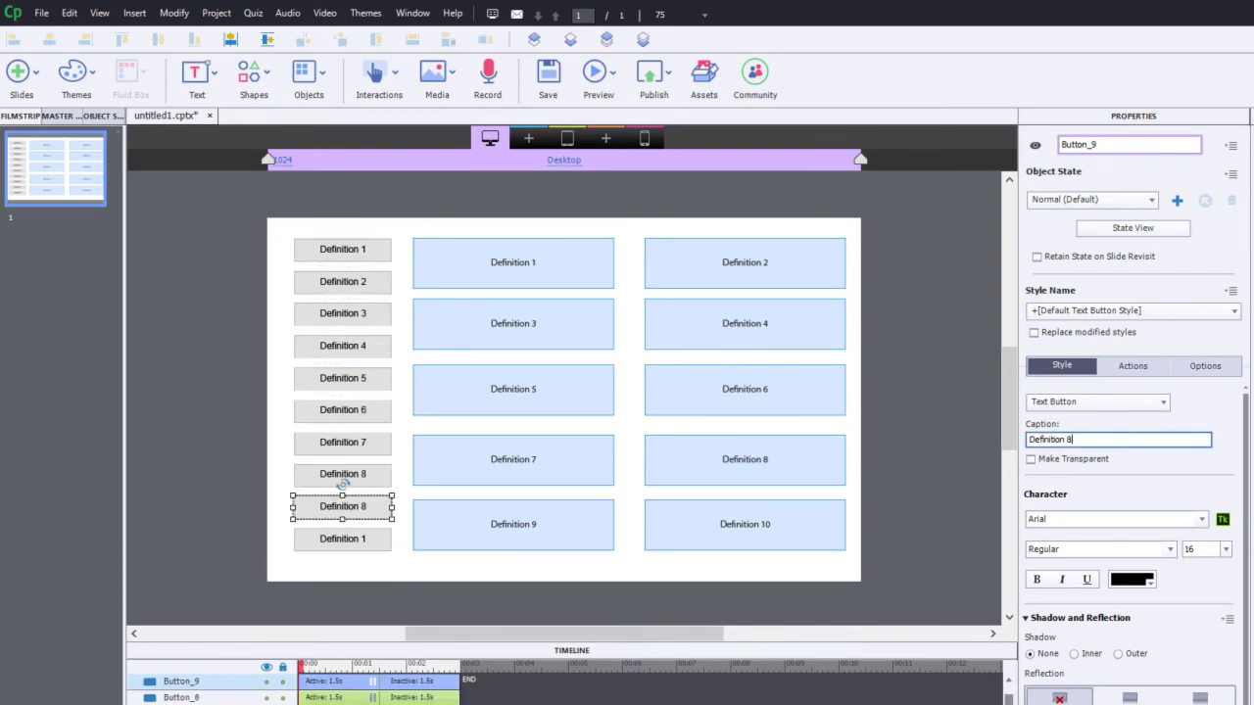
pyautogui.write('9')
pyautogui.click(375, 544)
pyautogui.click(1096, 439)
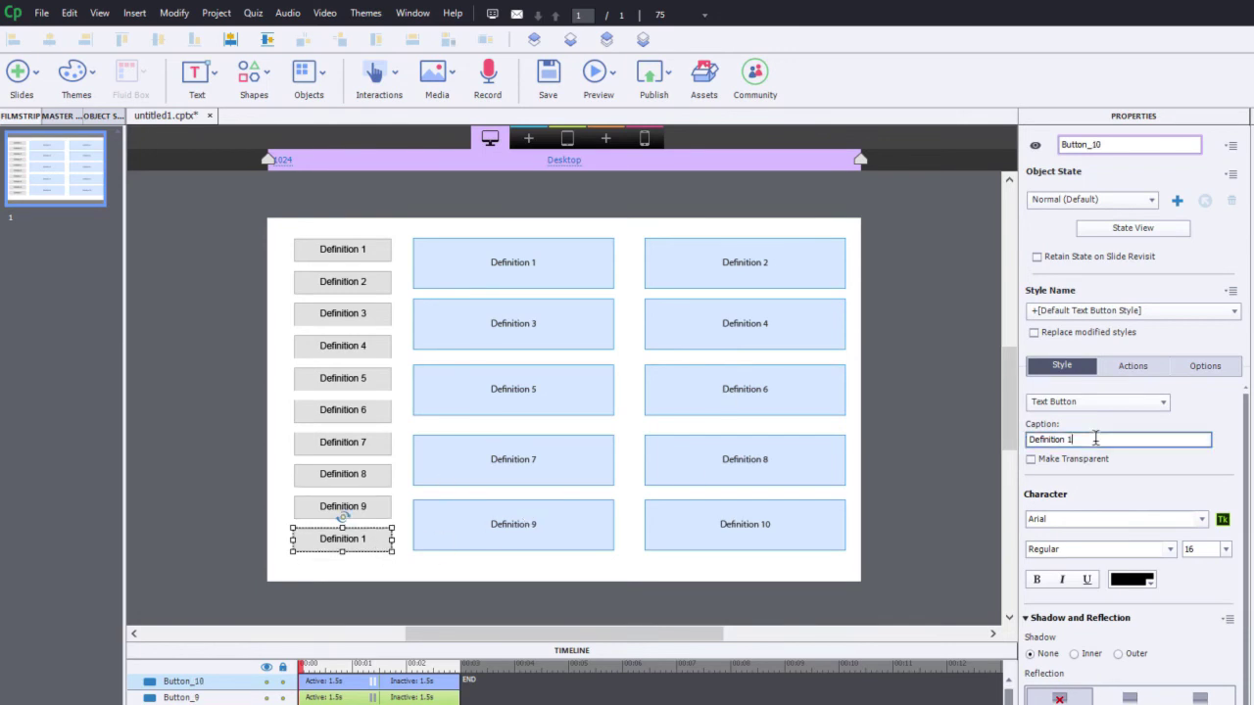
pyautogui.click(164, 350)
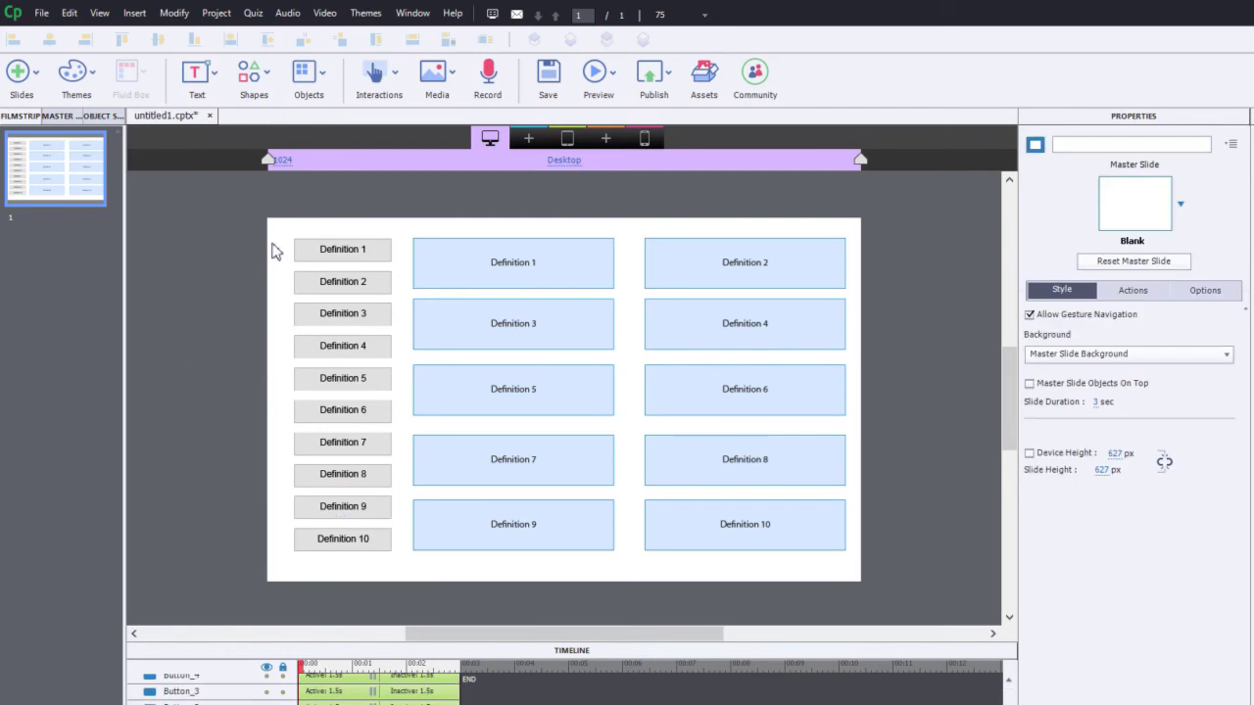
# - Set the On Success action of all ten definition buttons to Execute Advanced Actions
pyautogui.moveTo(274, 243); pyautogui.dragTo(369, 552)
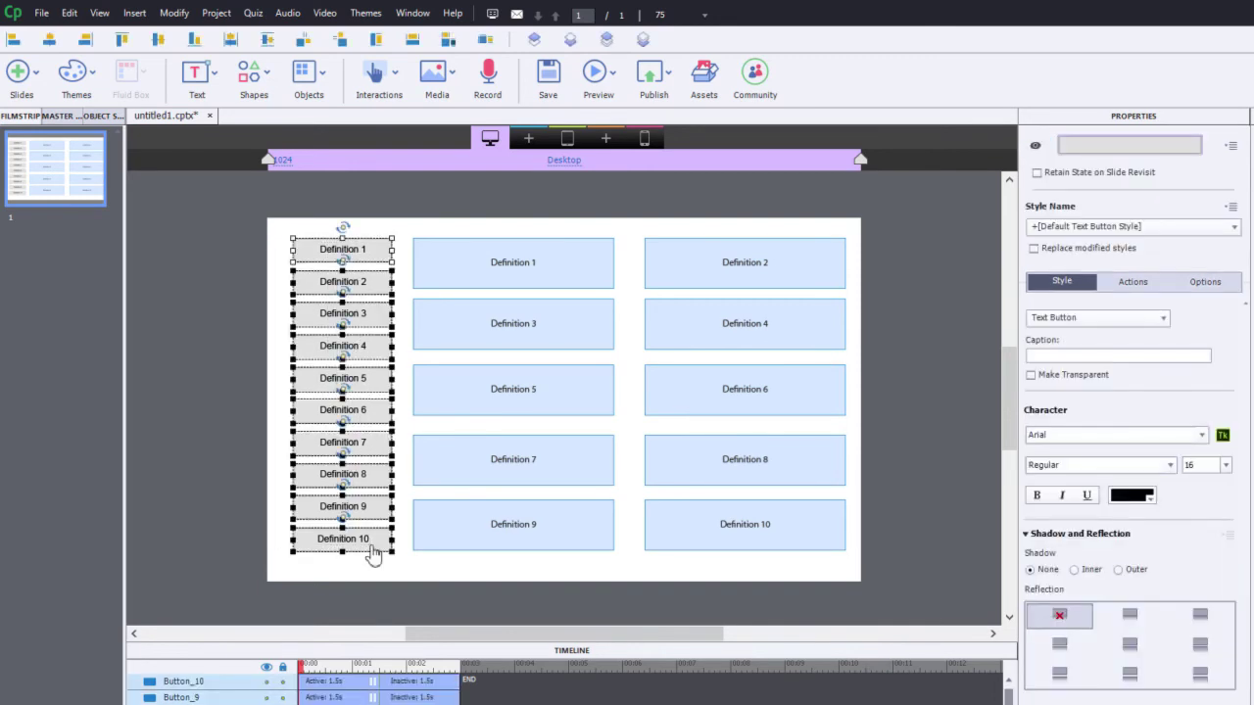
pyautogui.click(1127, 282)
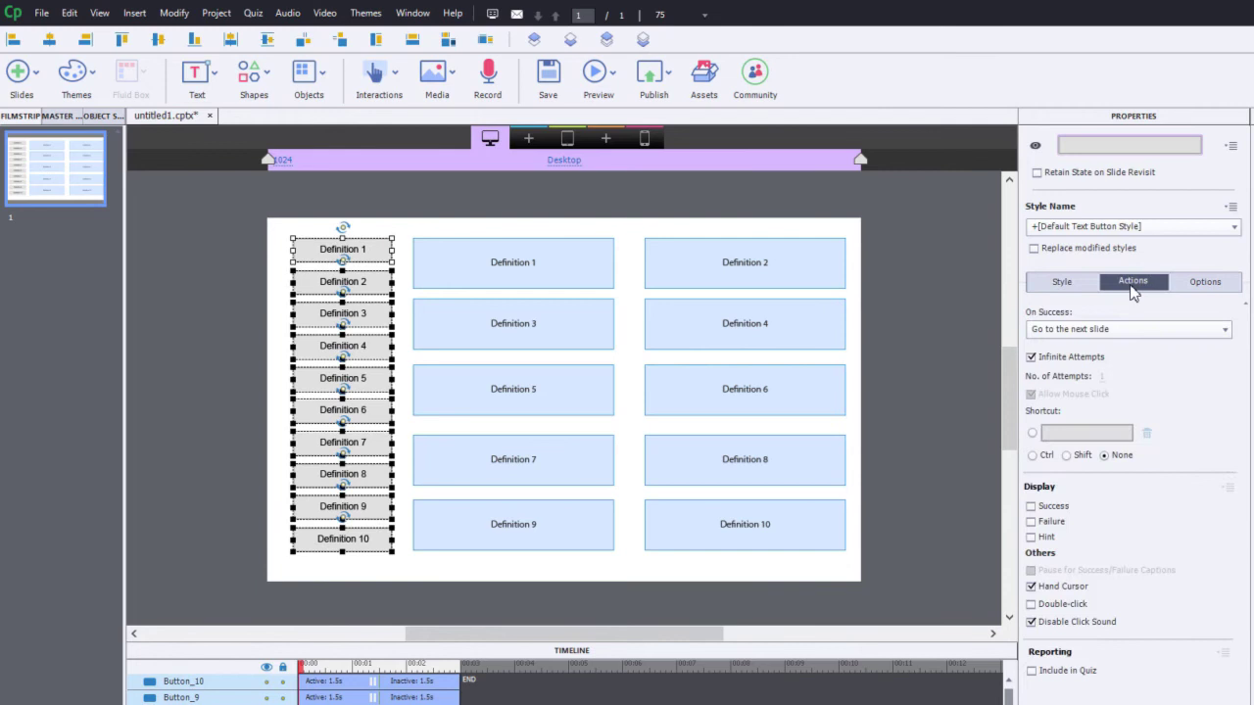
pyautogui.click(1127, 330)
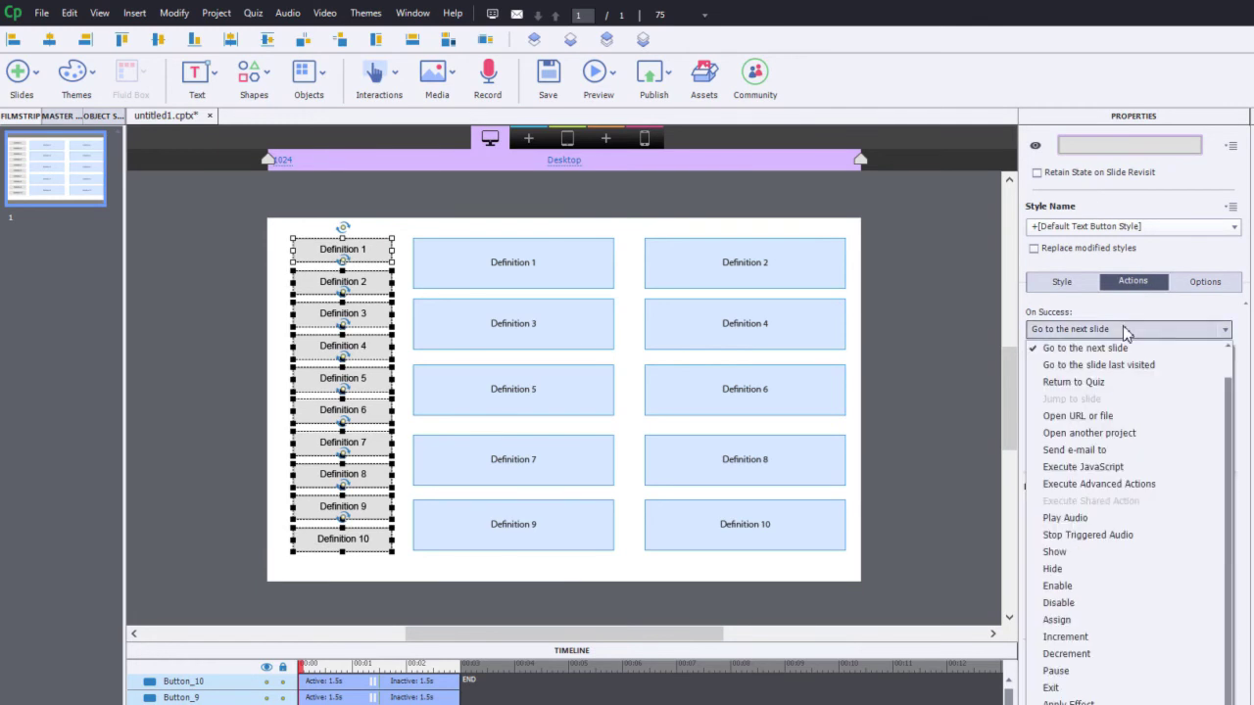
pyautogui.click(1142, 484)
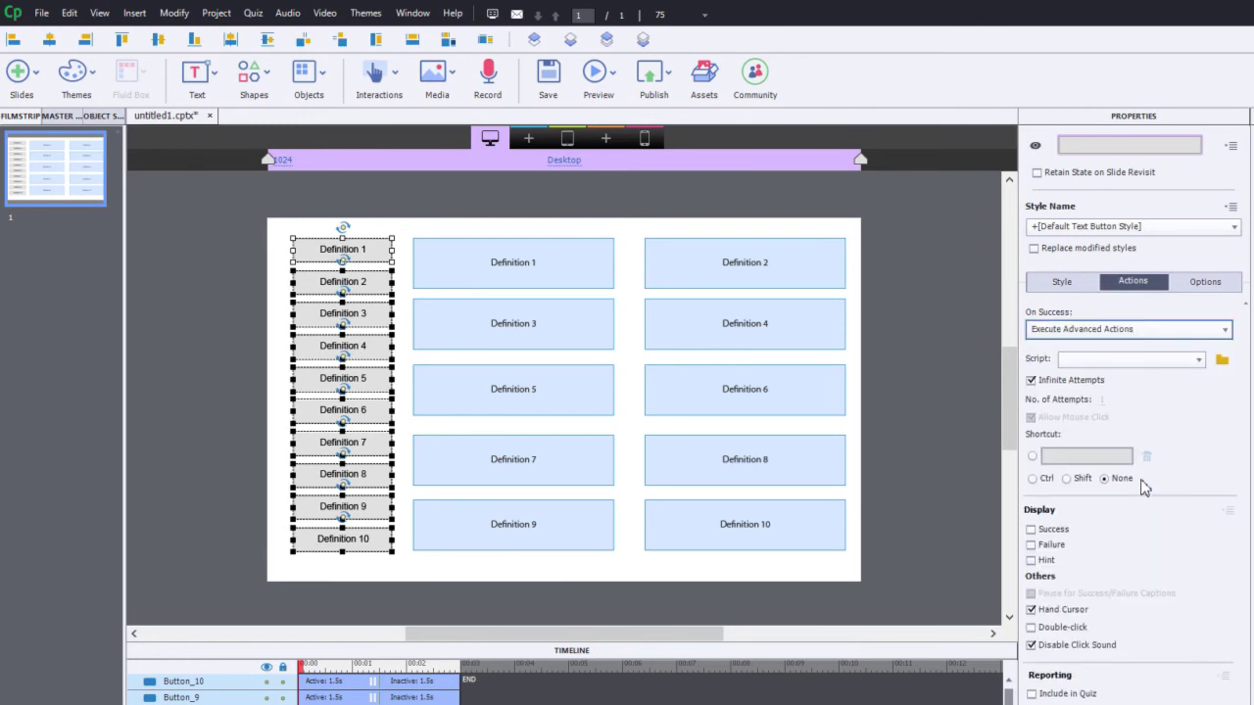
# - Start a new advanced action for the selected buttons and name it Definition1
pyautogui.click(1223, 360)
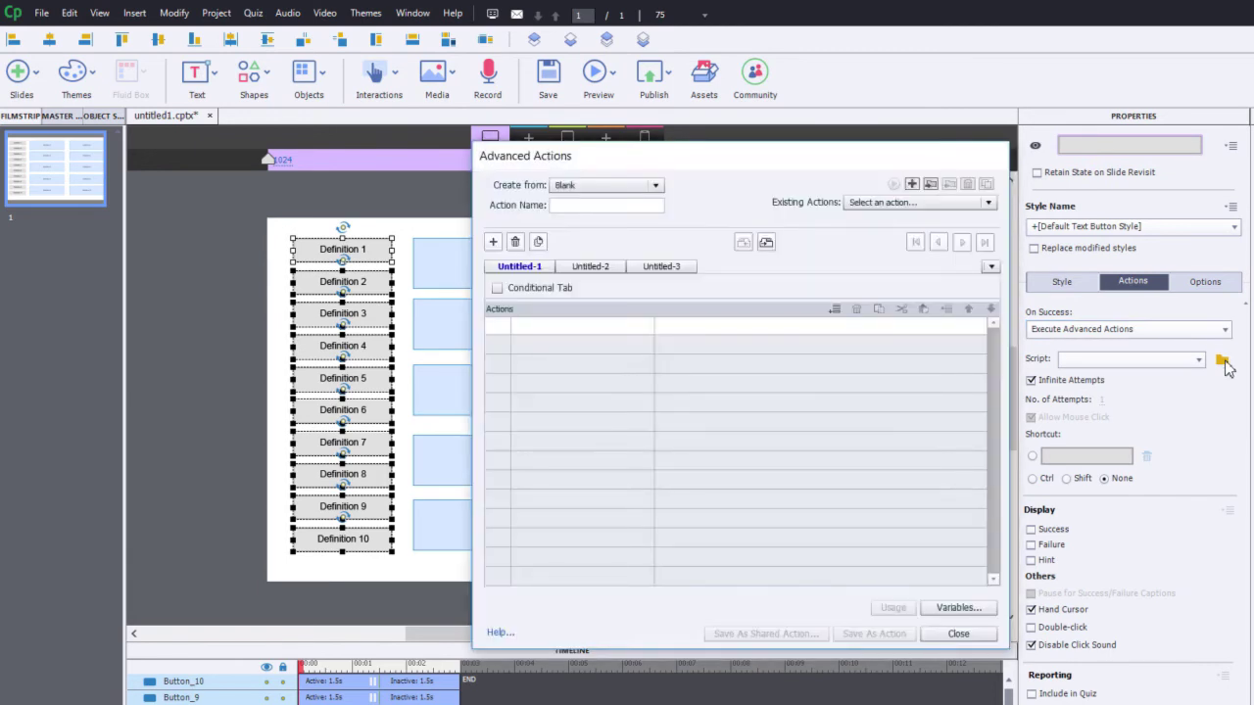
pyautogui.moveTo(796, 157); pyautogui.dragTo(866, 117)
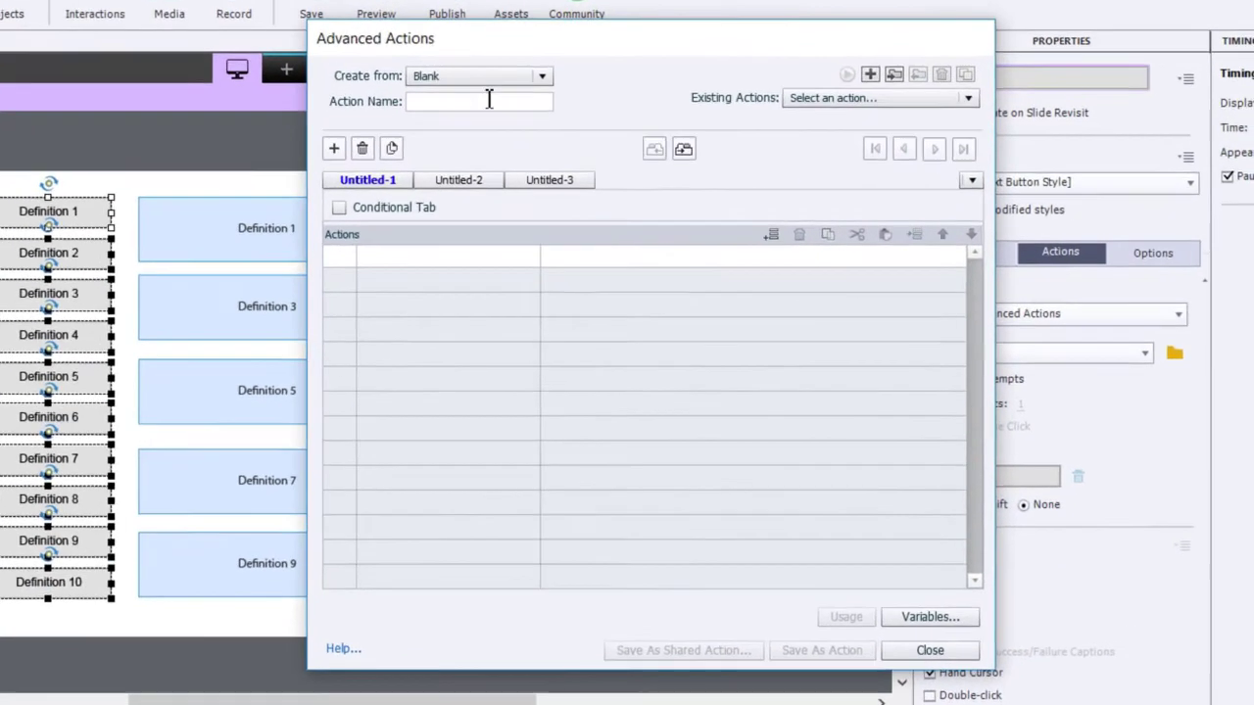
pyautogui.click(686, 163)
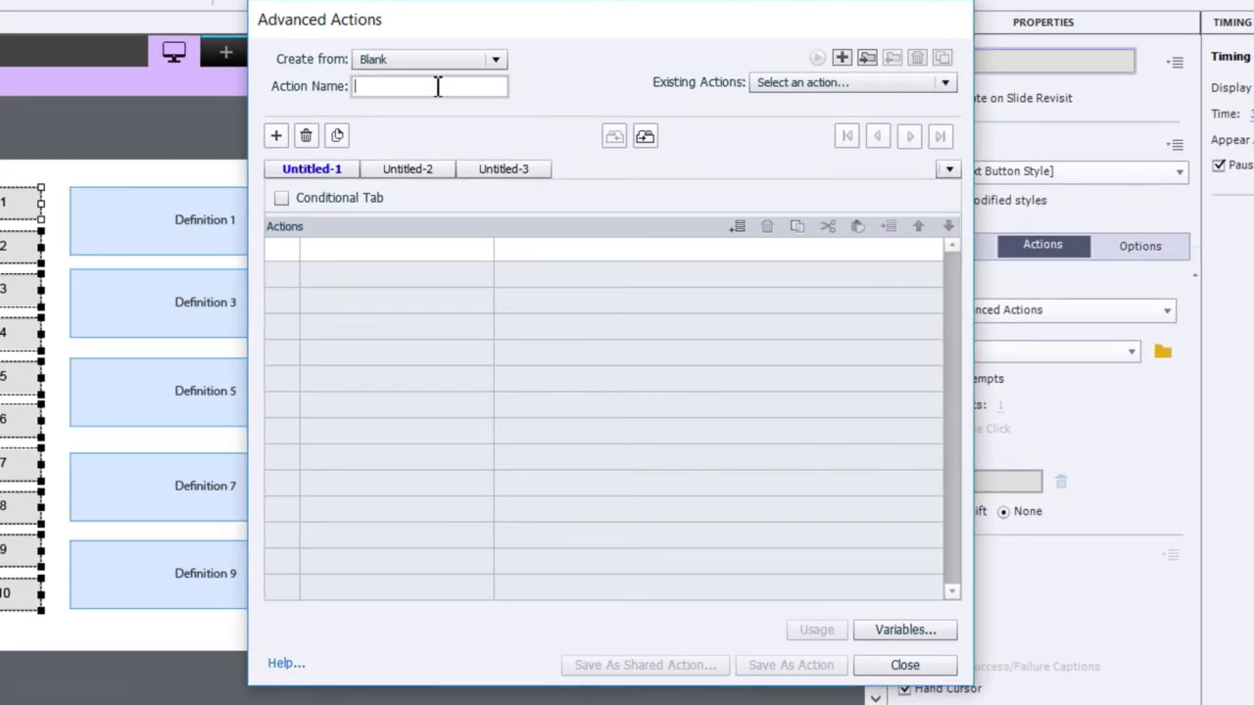
pyautogui.write('Definition1')
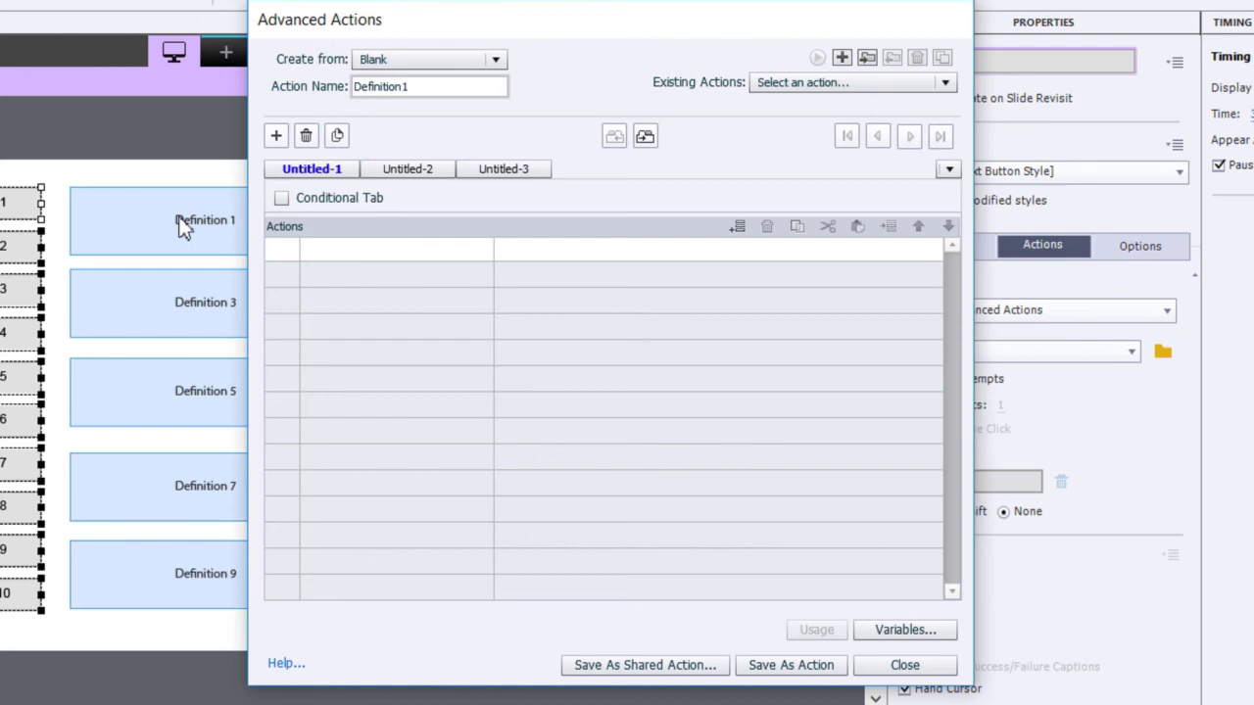
# - Add a Hide command for Definition_Group as the first line of the Definition1 action
pyautogui.click(351, 256)
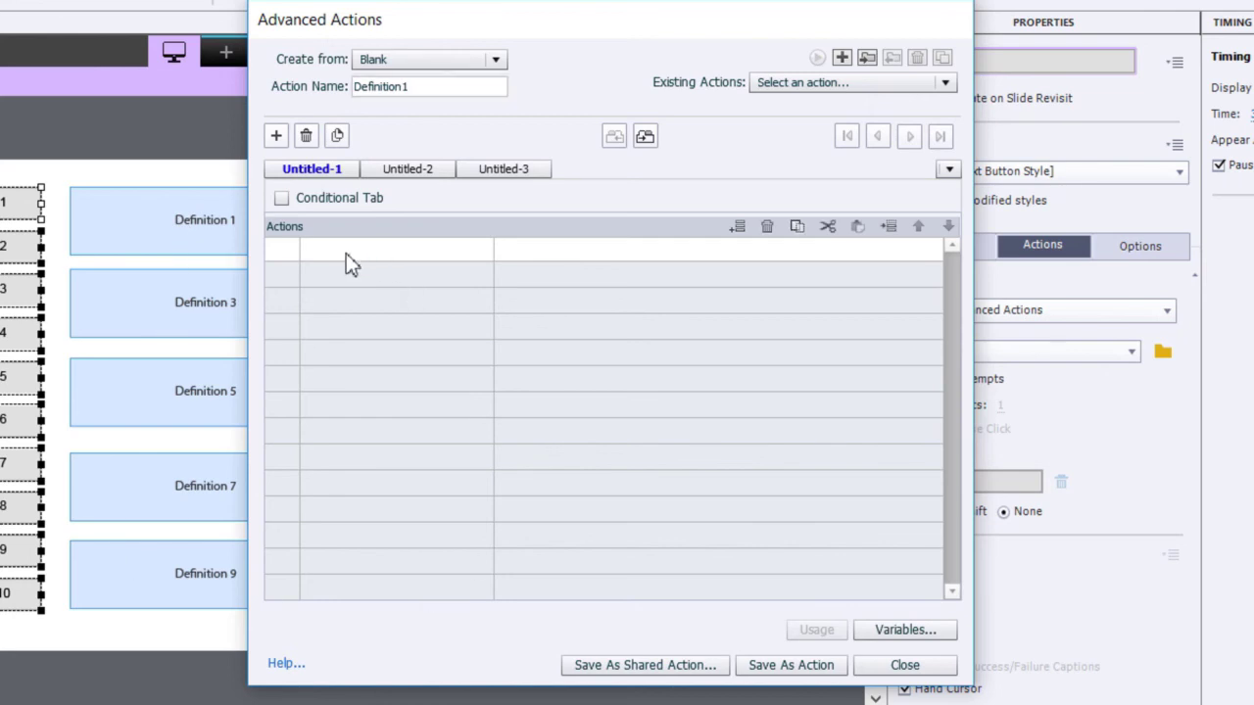
pyautogui.click(350, 257)
pyautogui.write('h')
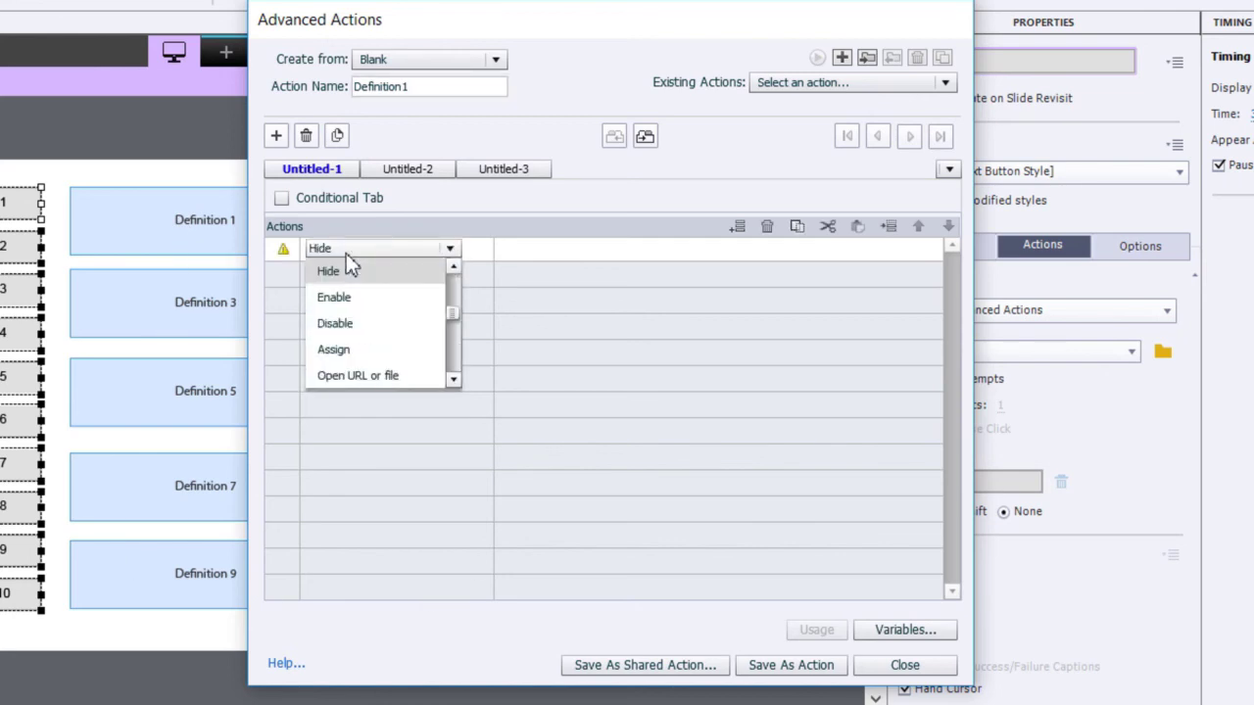
pyautogui.click(350, 278)
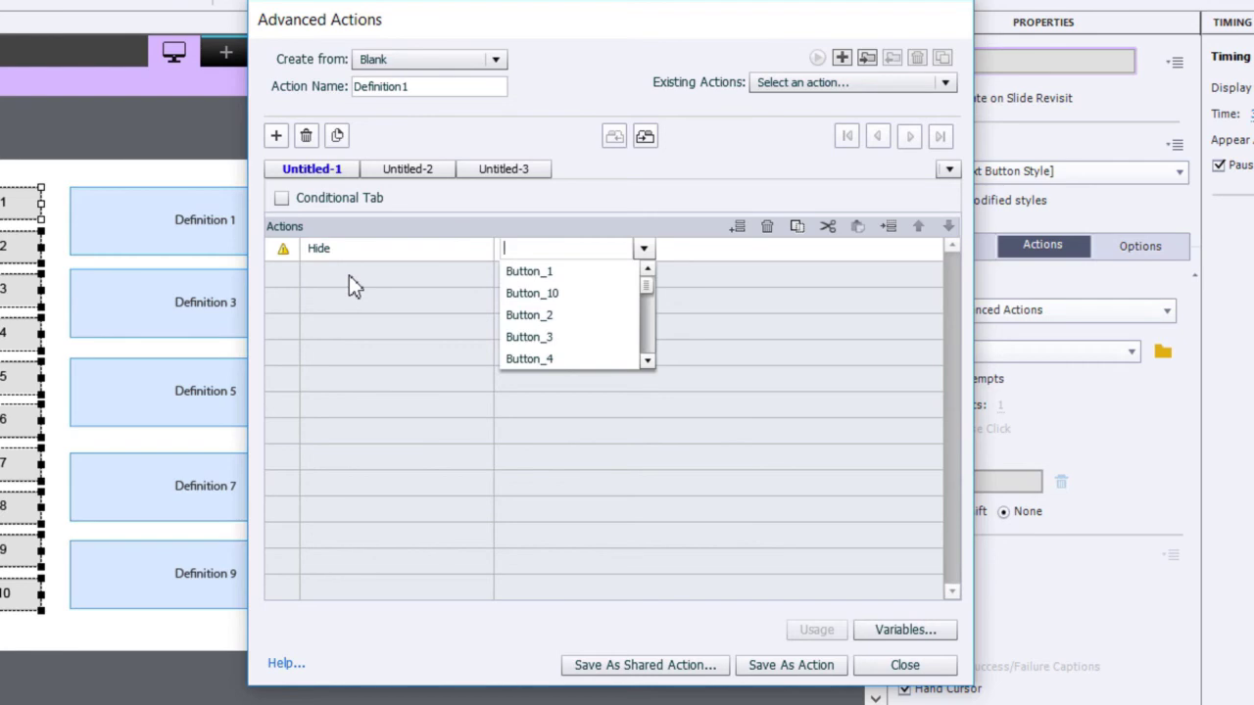
pyautogui.write('grou')
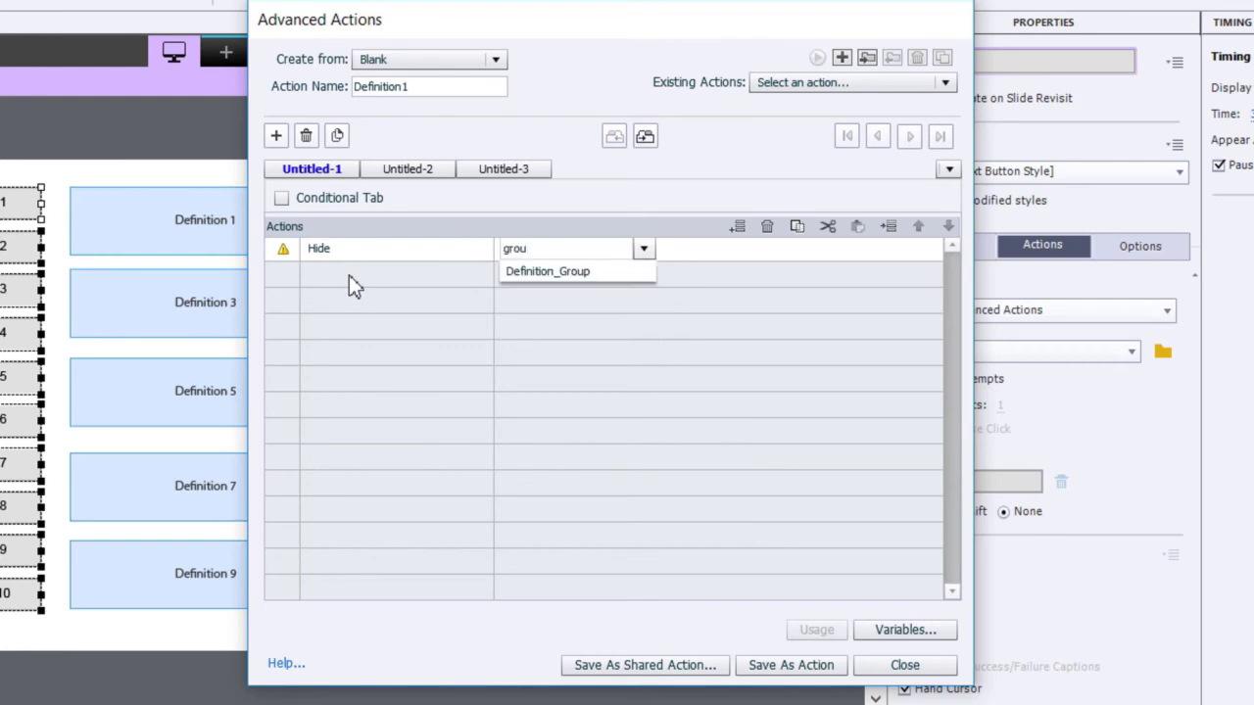
pyautogui.press('Down')
pyautogui.press('Return')
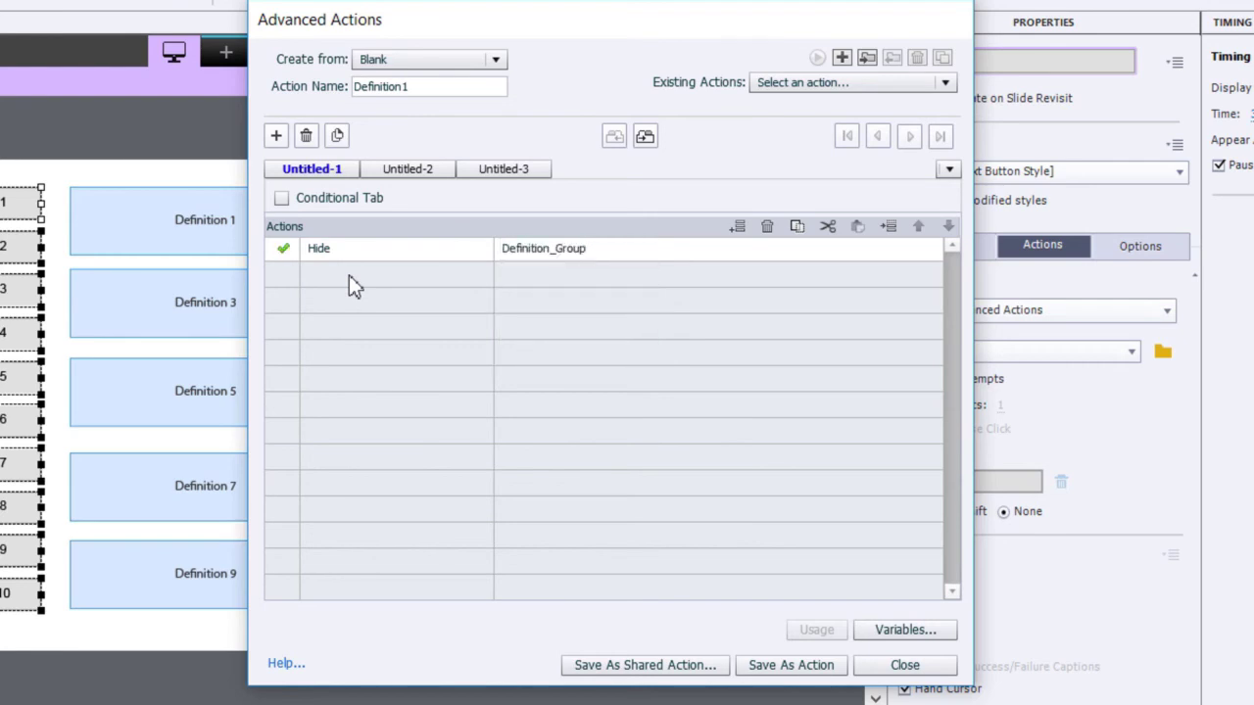
# - Add a Show command for SmartShape_1 as the second line of the Definition1 action
pyautogui.click(349, 275)
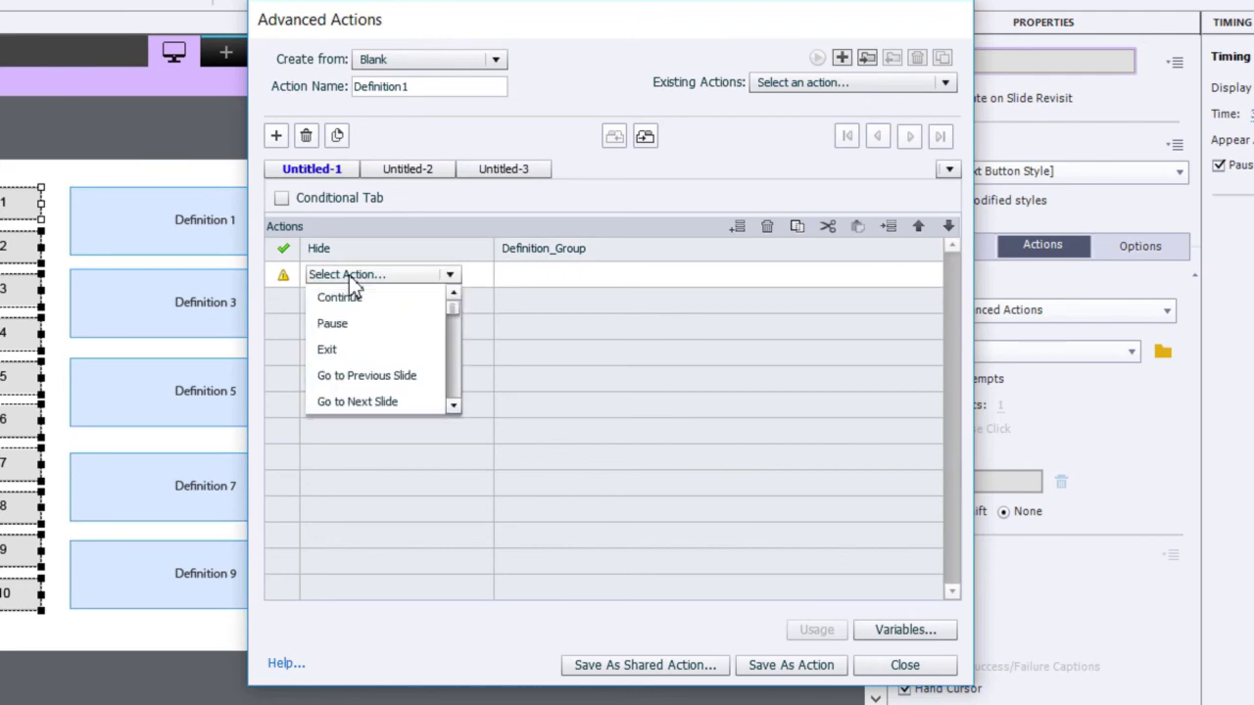
pyautogui.write('sh')
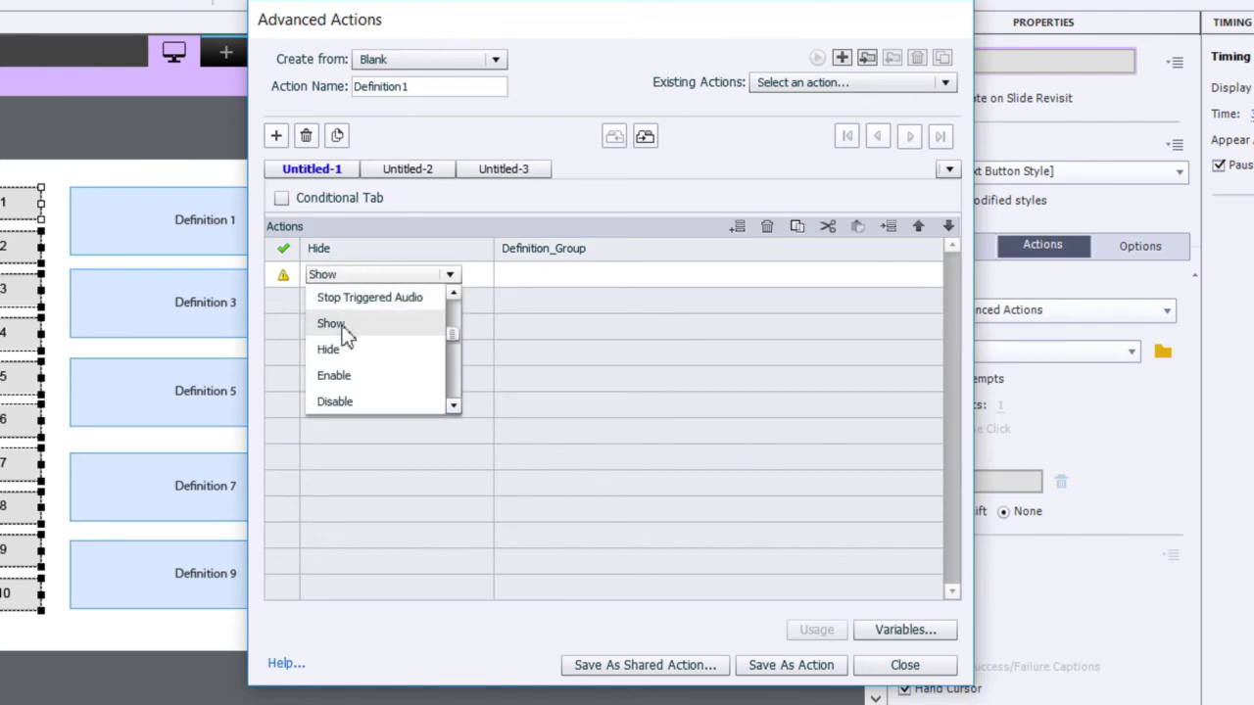
pyautogui.click(345, 334)
pyautogui.write('1')
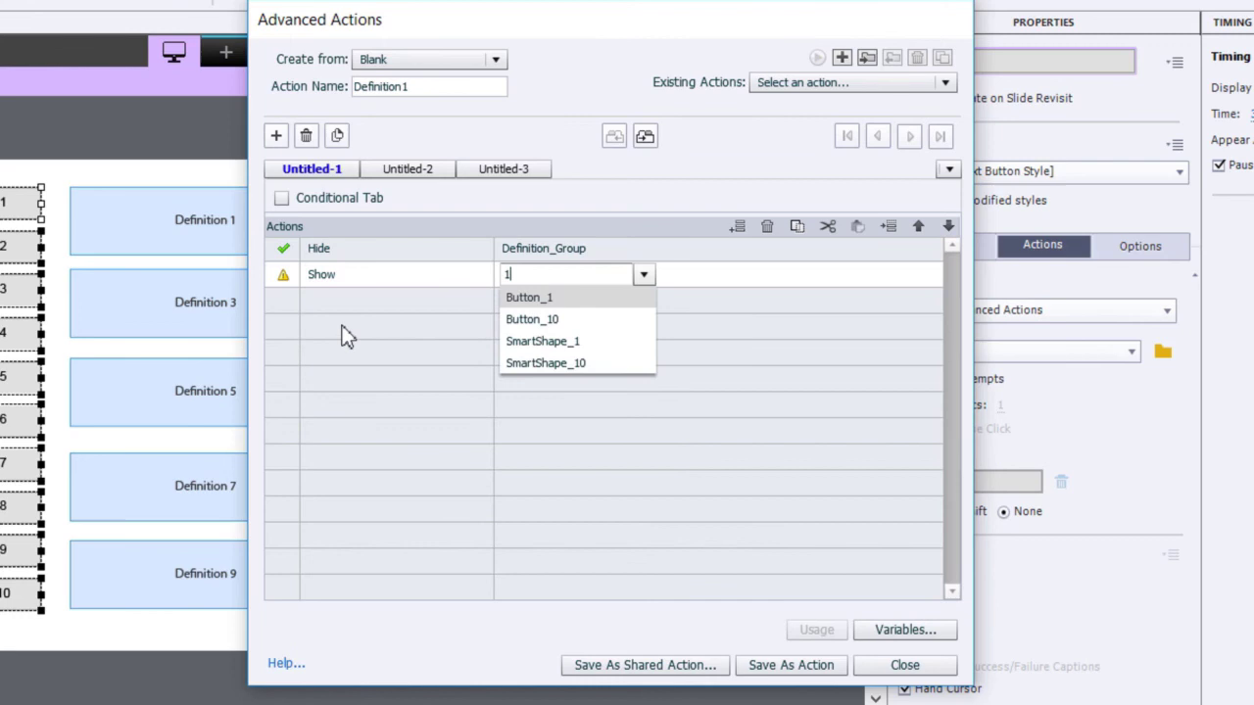
pyautogui.press('Down')
pyautogui.press('Down')
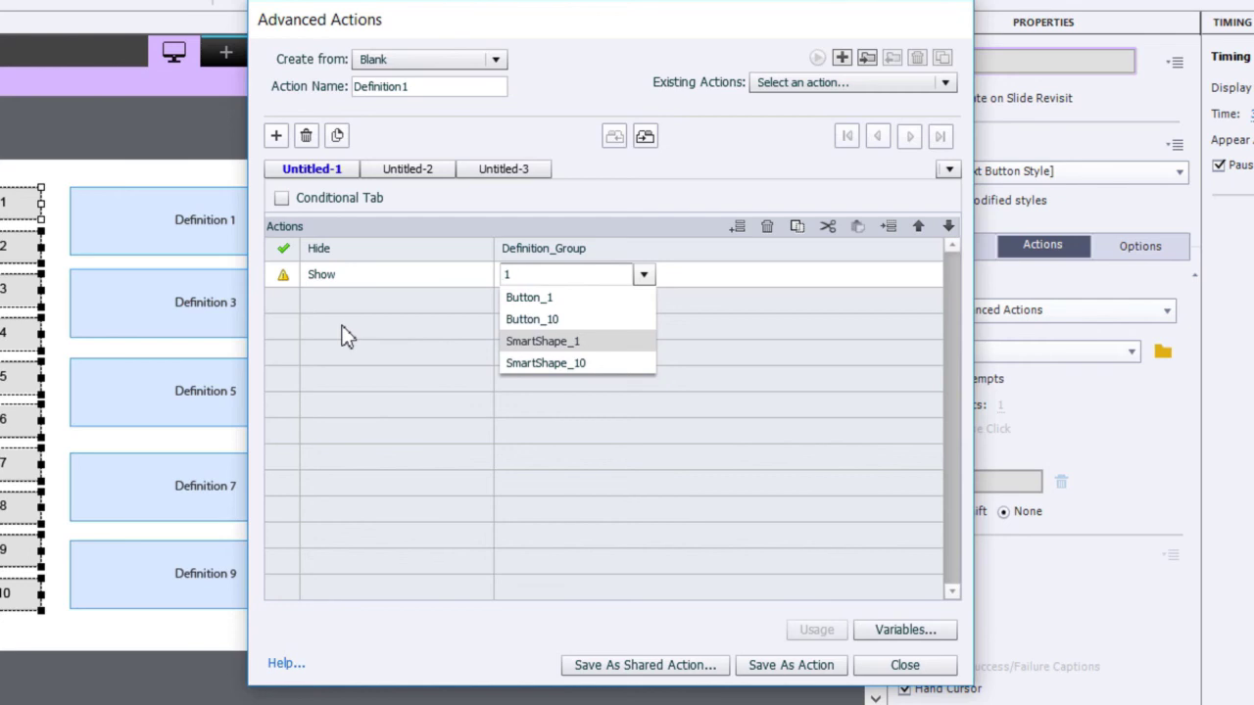
pyautogui.press('Return')
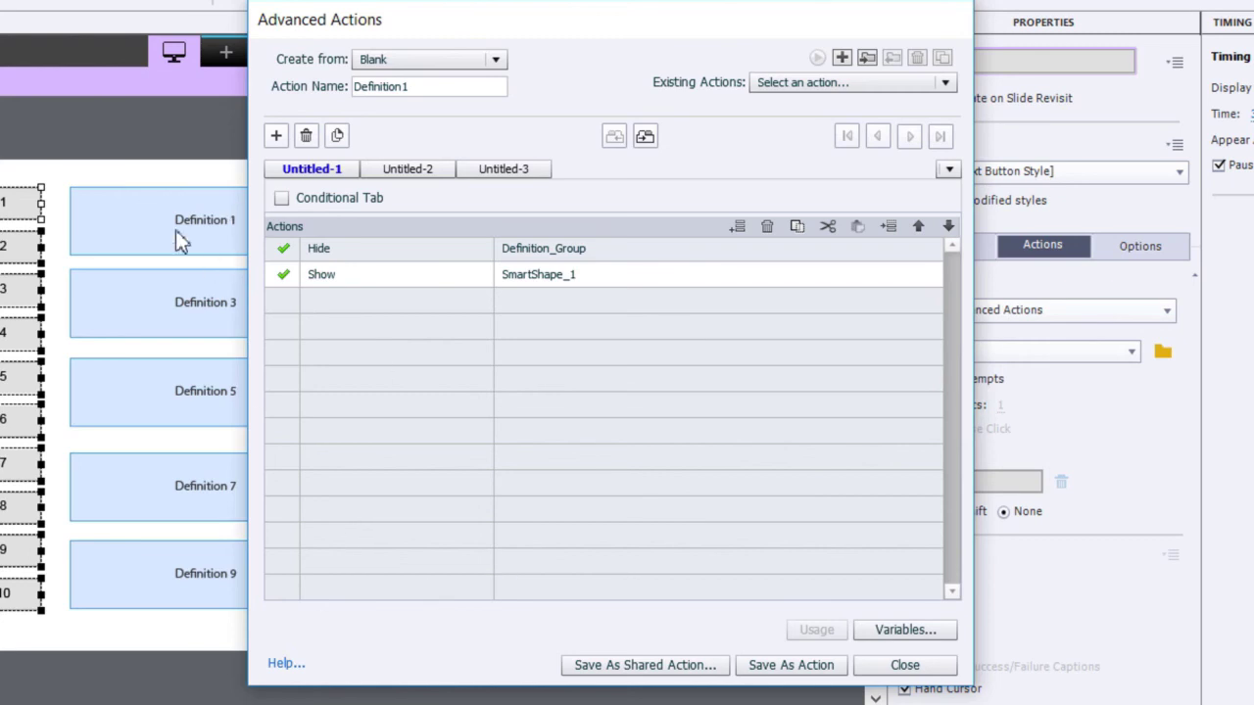
# - Save the Definition1 advanced action, close the editor and deselect the buttons
pyautogui.click(803, 671)
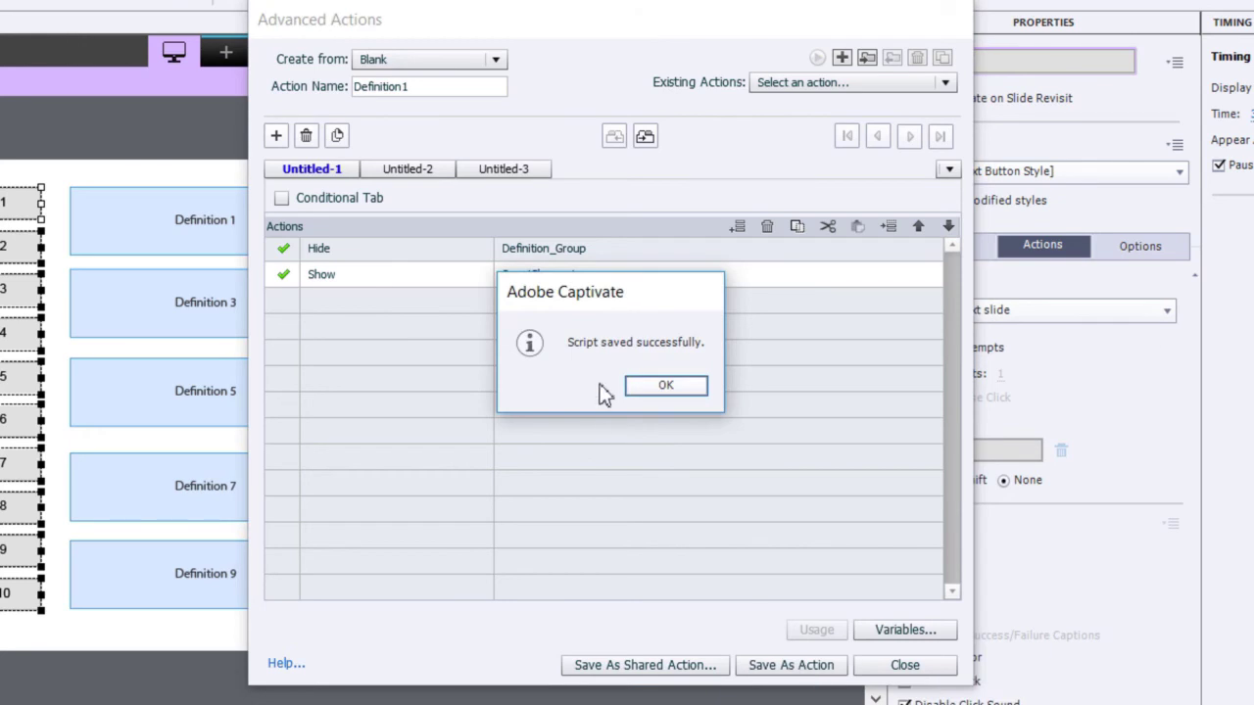
pyautogui.click(632, 386)
pyautogui.click(921, 671)
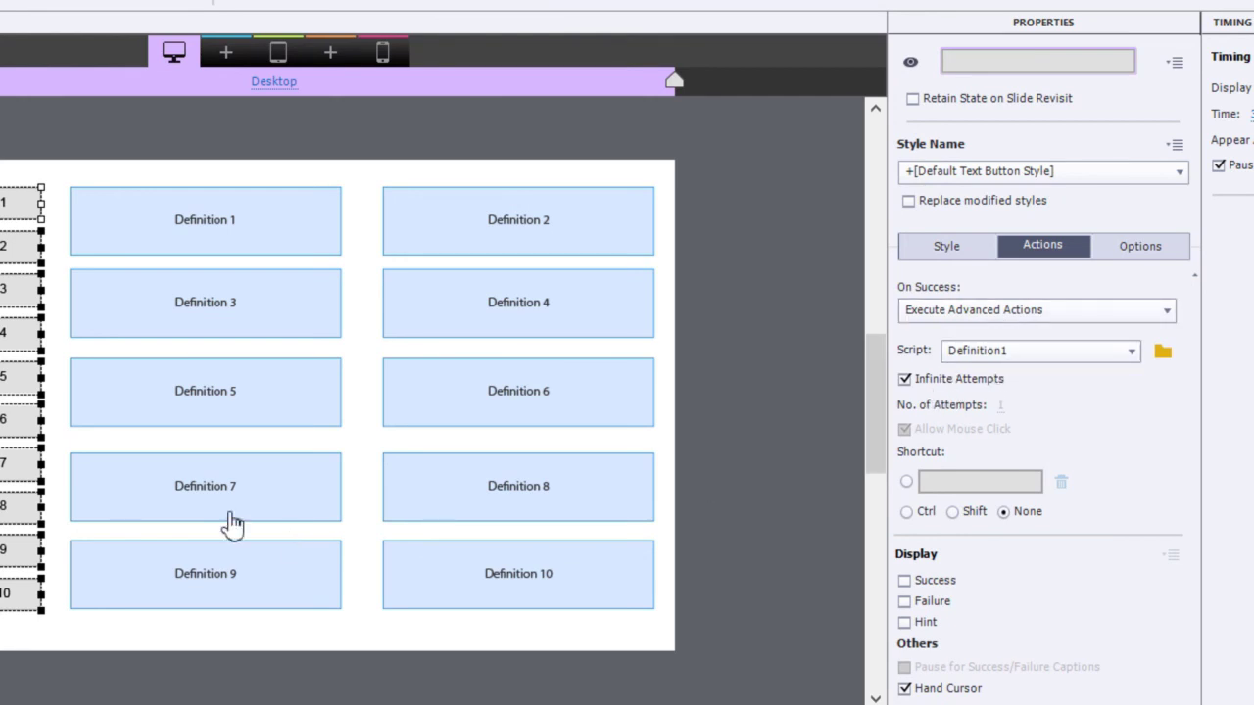
pyautogui.click(0, 291)
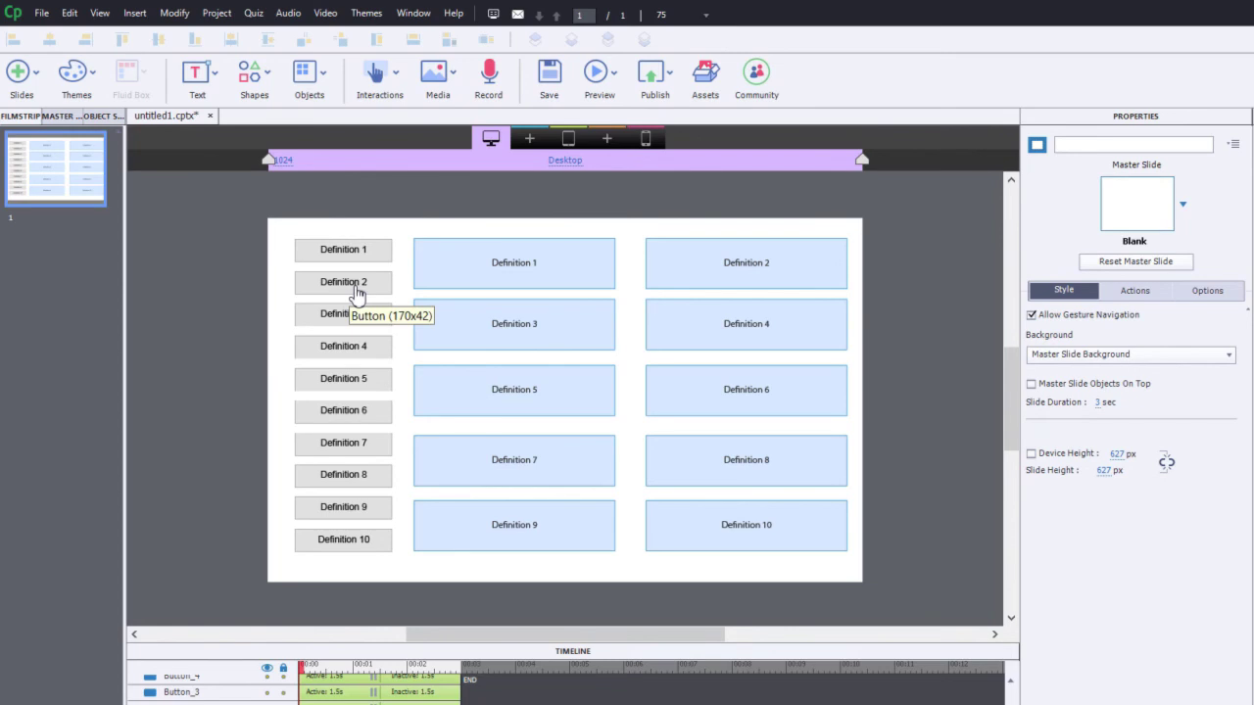
# - Open the advanced action assigned to the Definition 2 button and duplicate Definition1
pyautogui.click(357, 294)
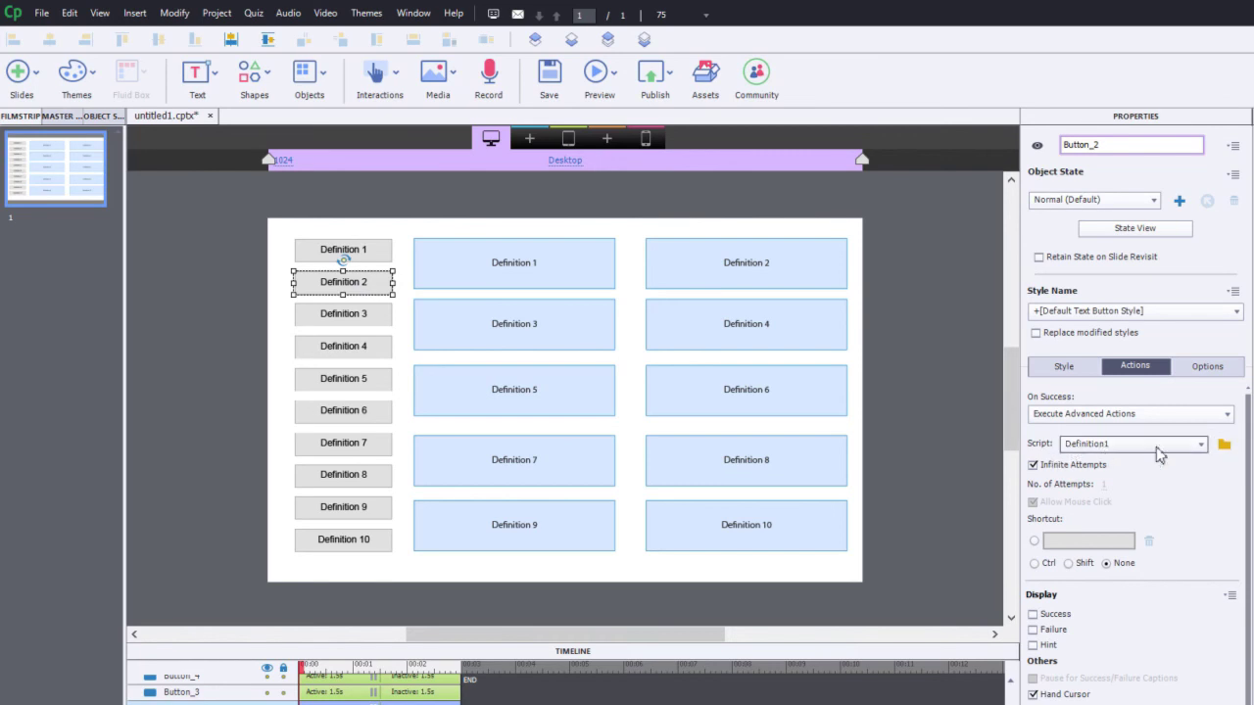
pyautogui.click(1223, 448)
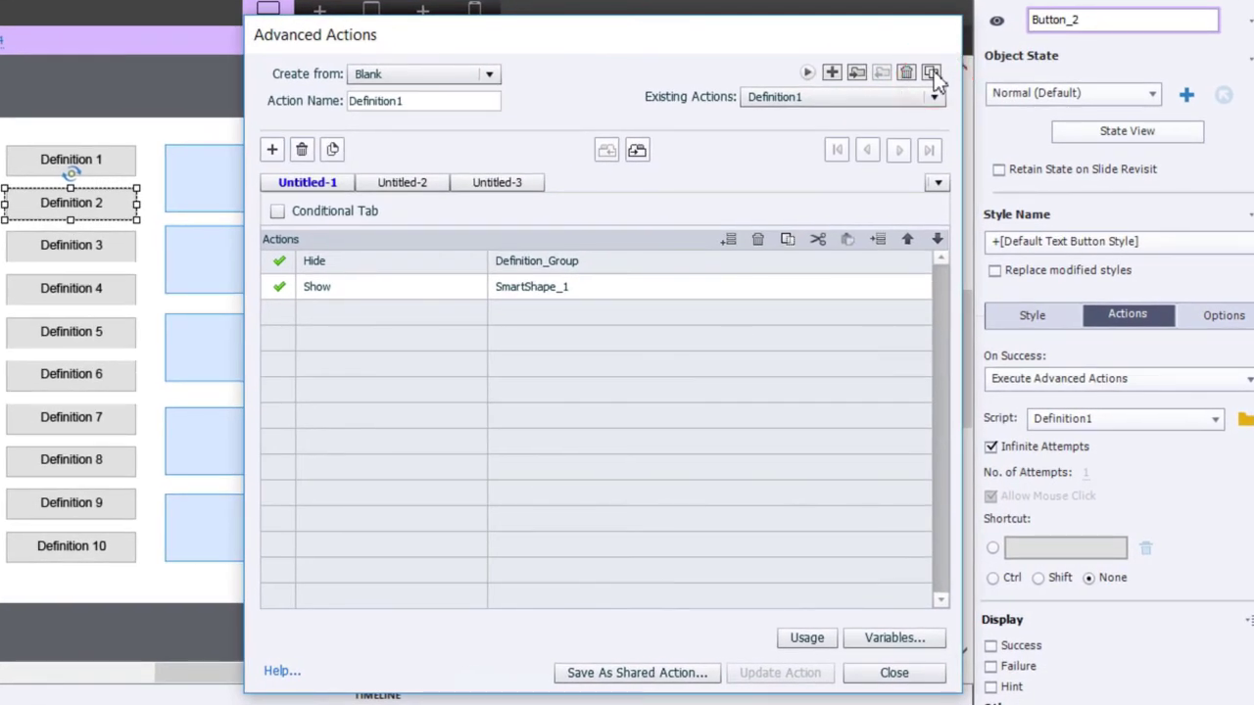
pyautogui.click(931, 73)
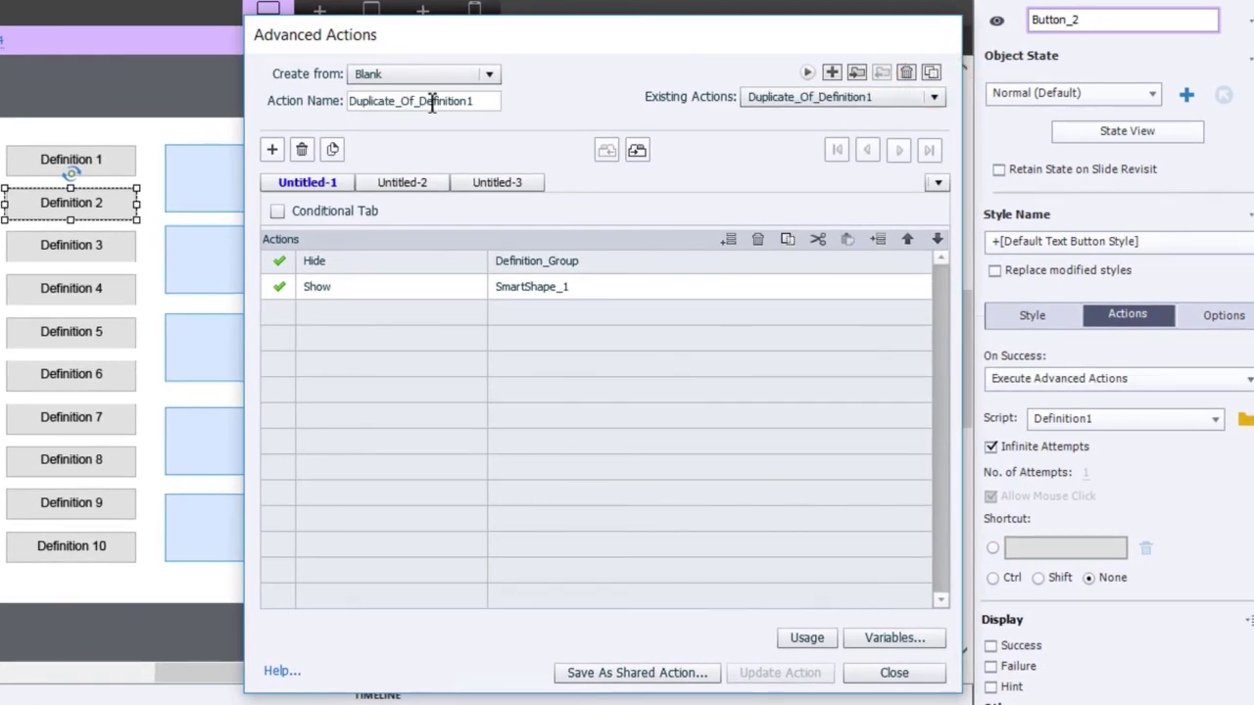
# - Rename the duplicated advanced action as Definition2
pyautogui.click(477, 101)
pyautogui.press('BackSpace')
pyautogui.write('2')
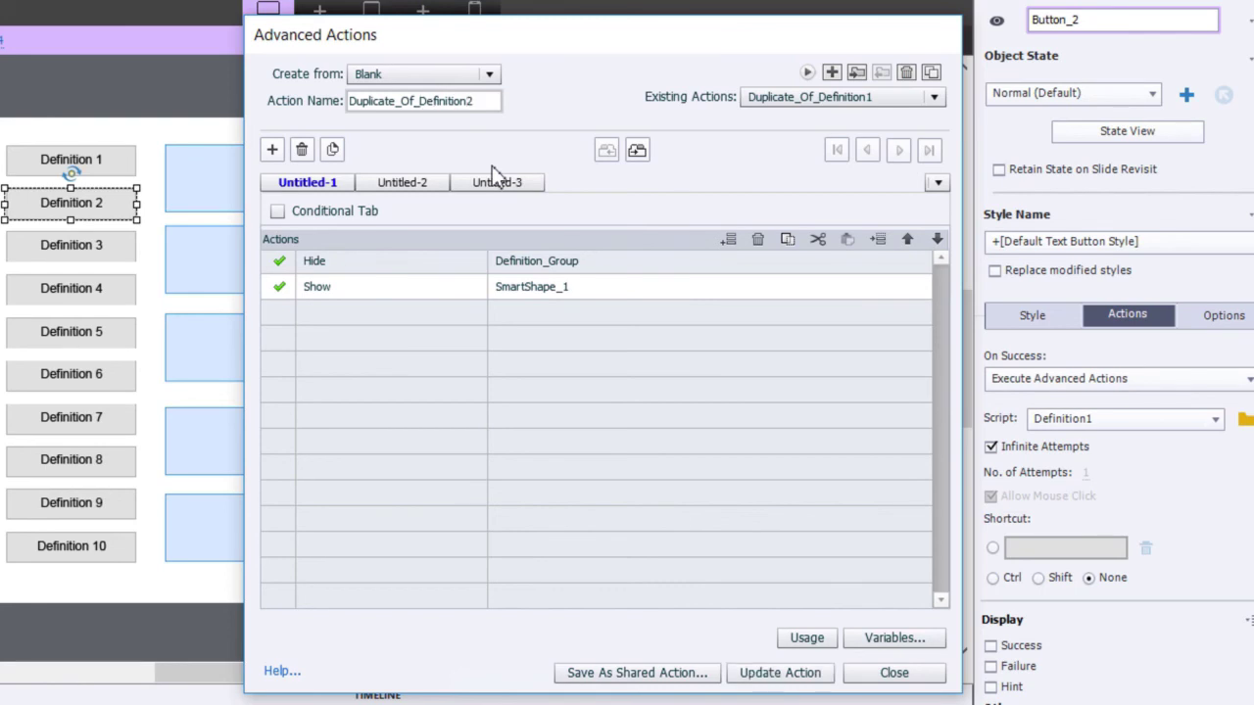
pyautogui.press('Left')
pyautogui.press('Left')
pyautogui.press('Left')
pyautogui.press('Left')
pyautogui.press('Left')
pyautogui.press('Left')
pyautogui.press('Left')
pyautogui.press('Left')
pyautogui.press('Left')
pyautogui.press('Left')
pyautogui.press('Left')
pyautogui.press('BackSpace')
pyautogui.press('BackSpace')
pyautogui.press('BackSpace')
pyautogui.press('BackSpace')
pyautogui.press('BackSpace')
pyautogui.press('BackSpace')
pyautogui.press('BackSpace')
pyautogui.press('BackSpace')
pyautogui.press('BackSpace')
pyautogui.press('BackSpace')
pyautogui.press('BackSpace')
pyautogui.press('BackSpace')
pyautogui.press('BackSpace')
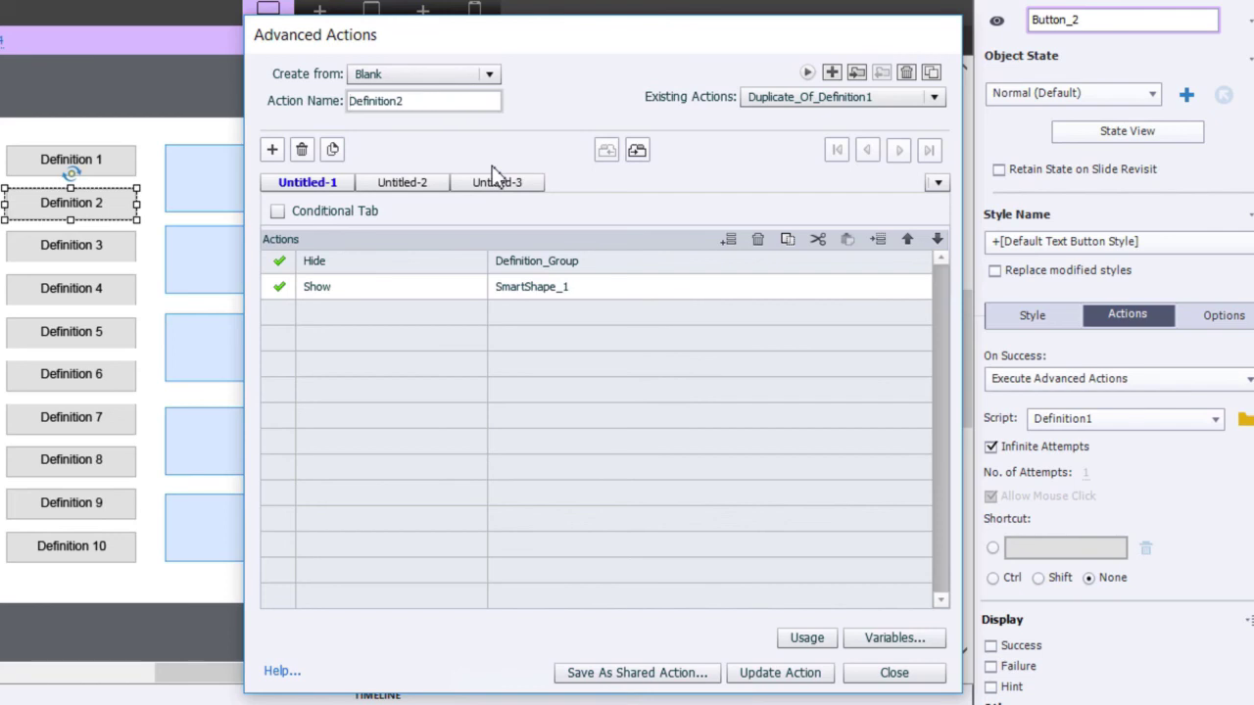
# - Change the target of the Show command in the Definition2 action to SmartShape_2
pyautogui.click(546, 294)
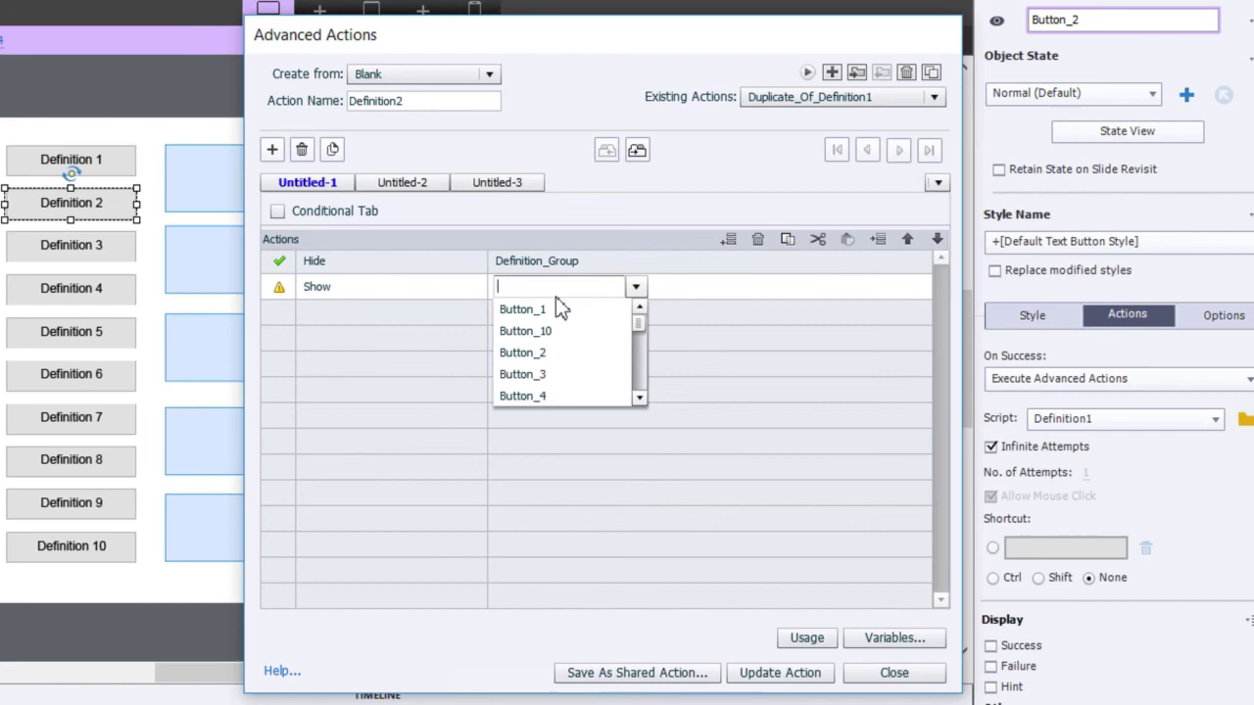
pyautogui.write('2')
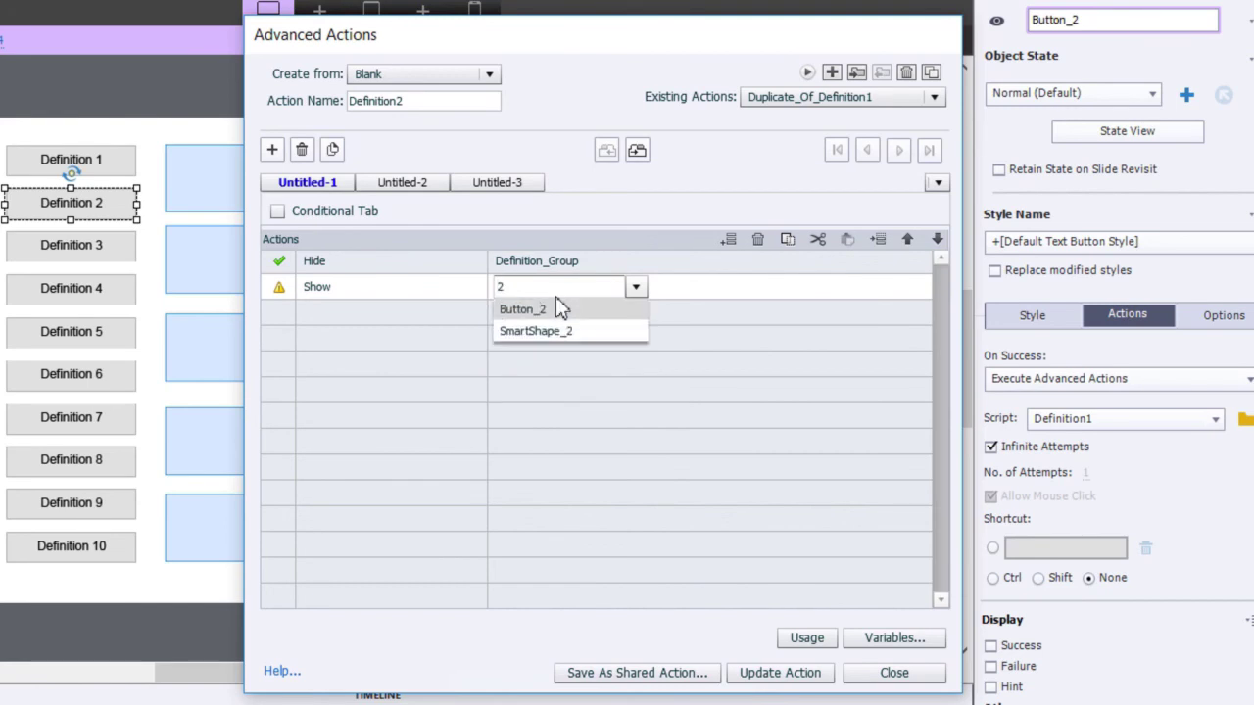
pyautogui.click(539, 331)
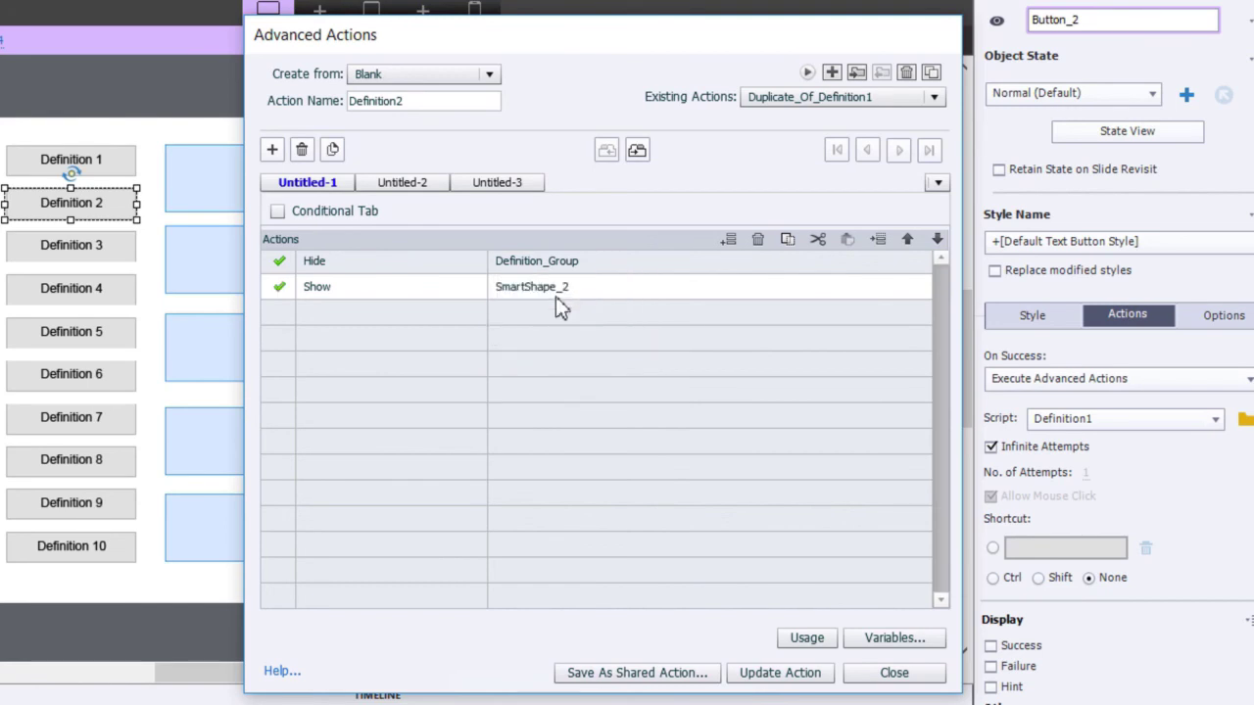
# - Save the Definition2 advanced action, close the editor and assign Definition2 as the script of the Definition 2 button
pyautogui.click(784, 675)
pyautogui.click(663, 401)
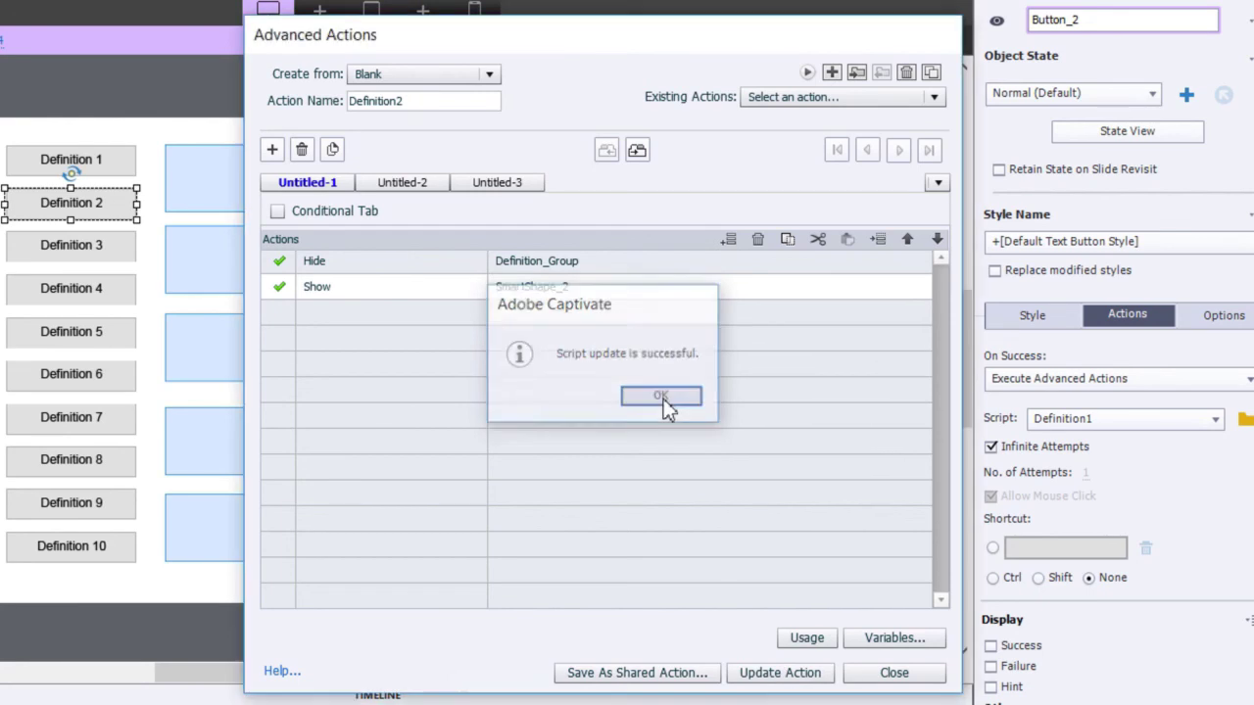
pyautogui.click(894, 673)
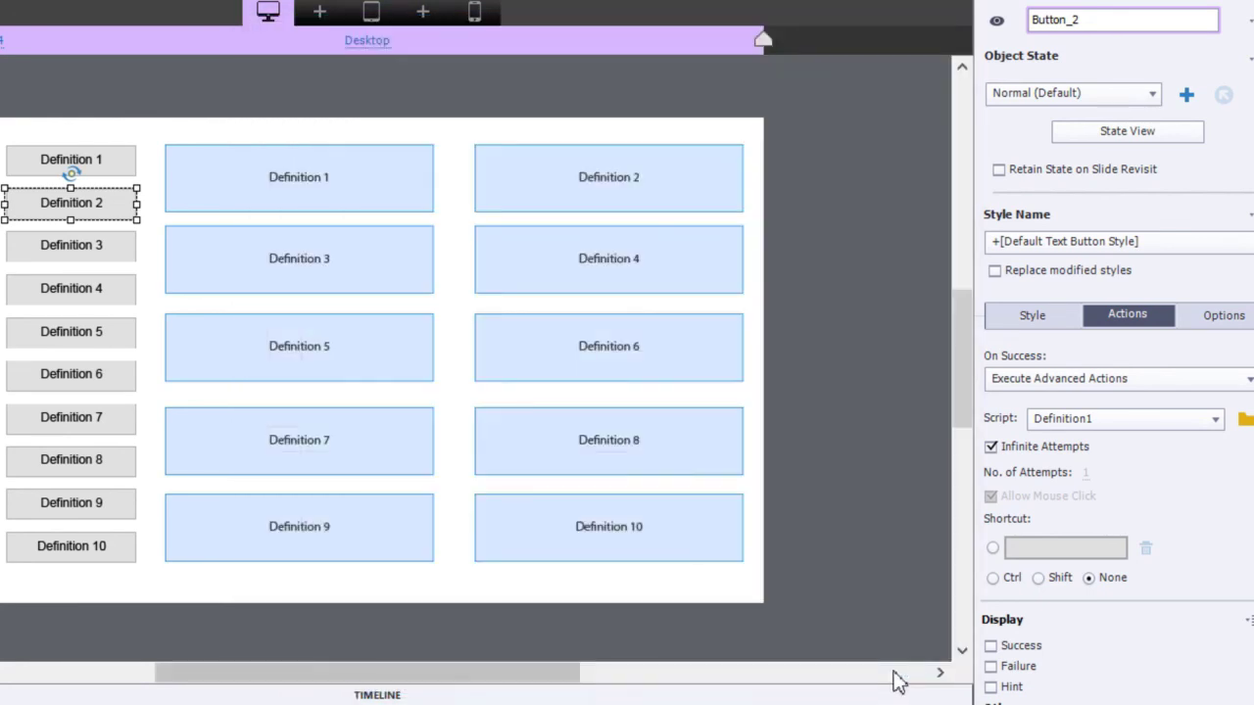
pyautogui.click(108, 244)
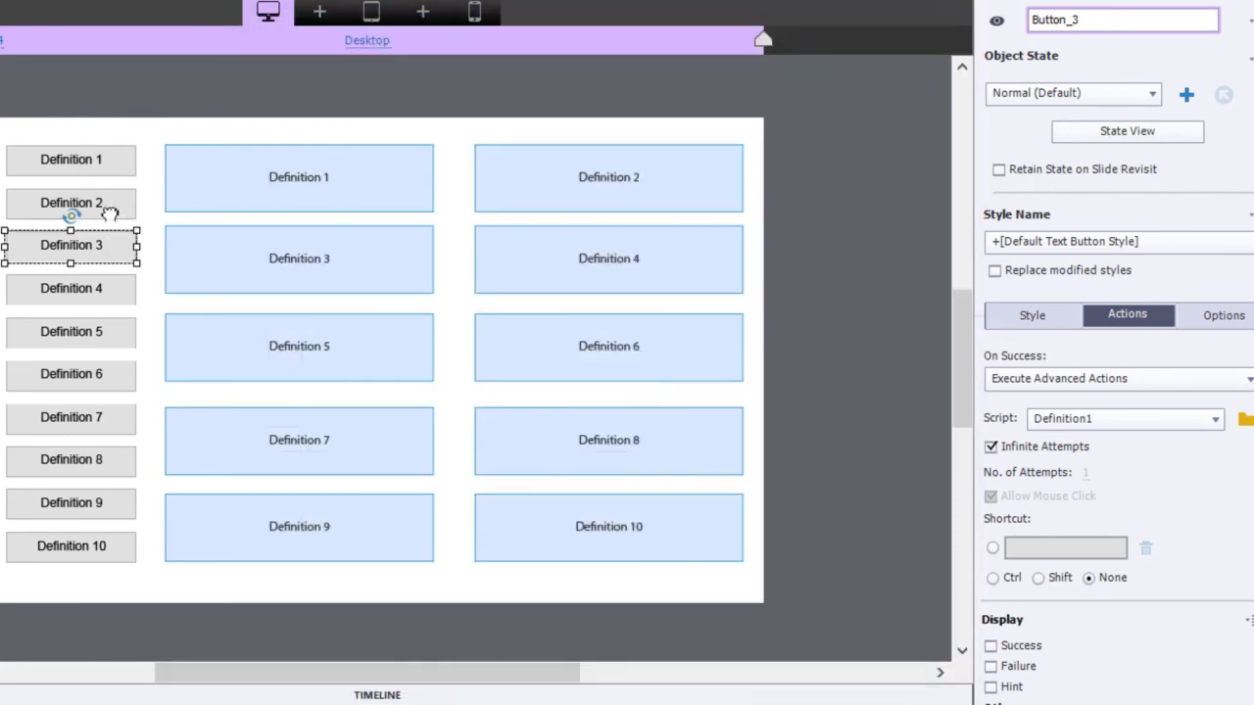
pyautogui.click(110, 213)
pyautogui.click(1144, 419)
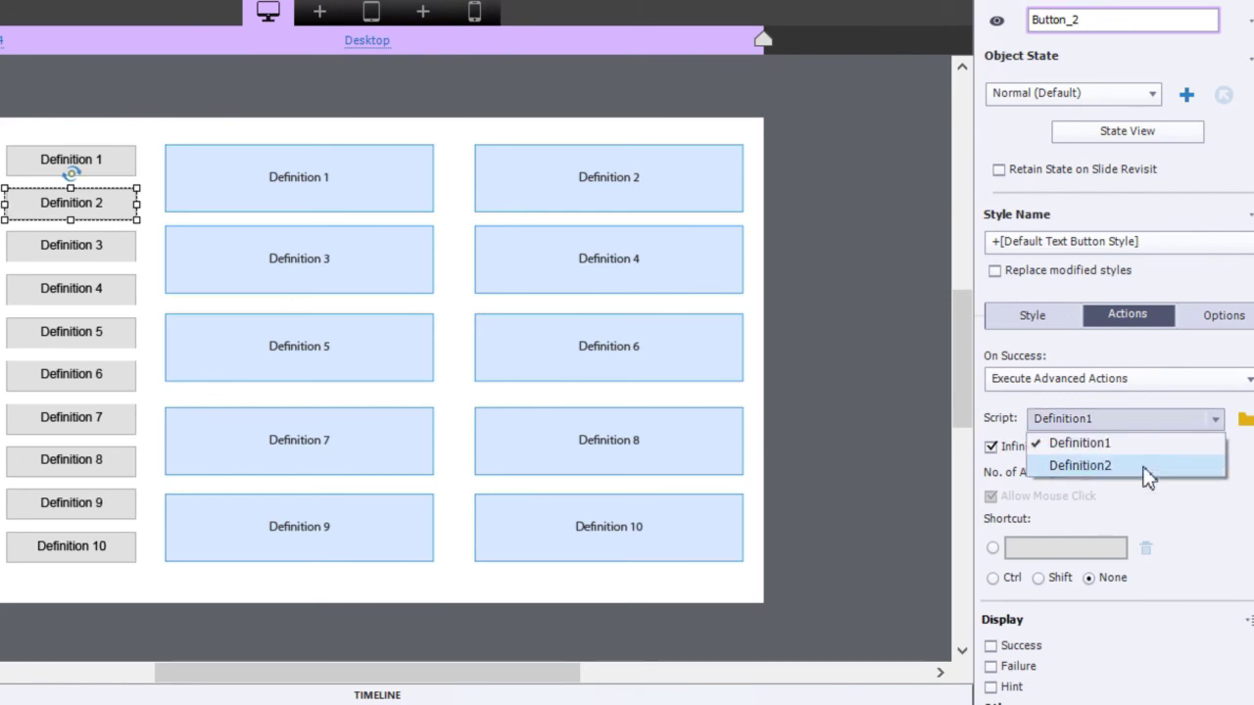
pyautogui.click(1146, 468)
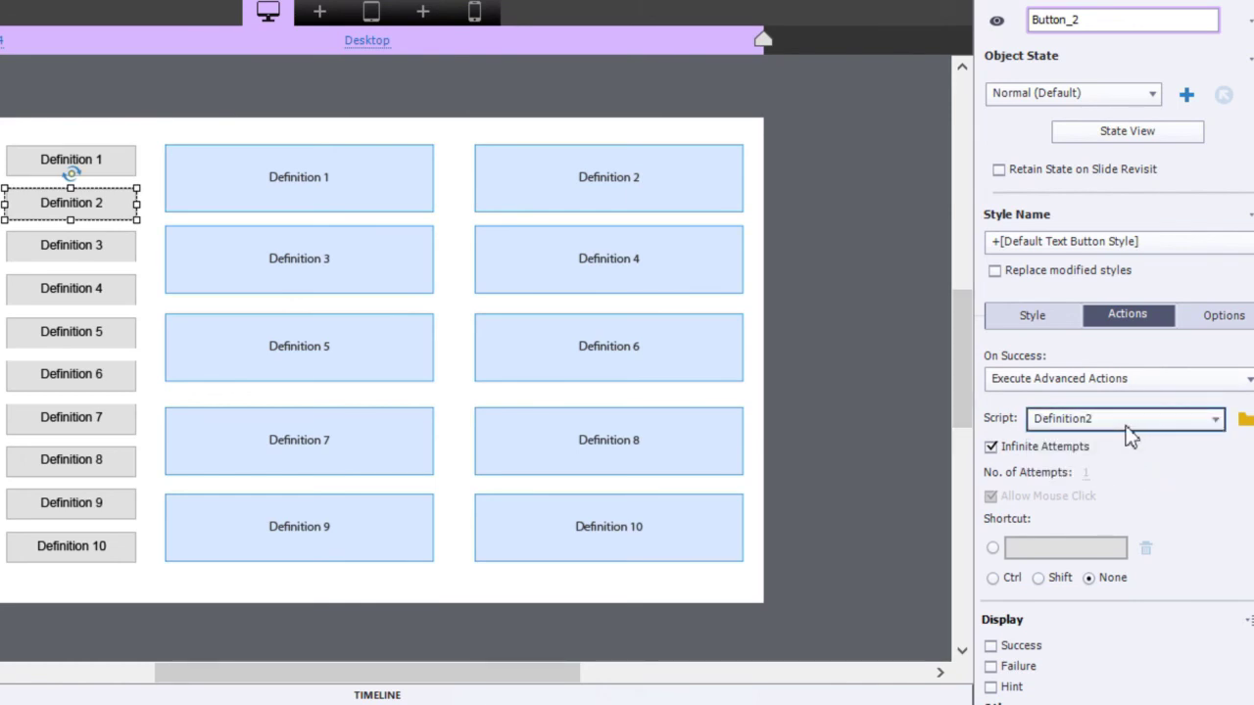
# - Open the advanced action assigned to the Definition 3 button and duplicate Definition1
pyautogui.click(115, 253)
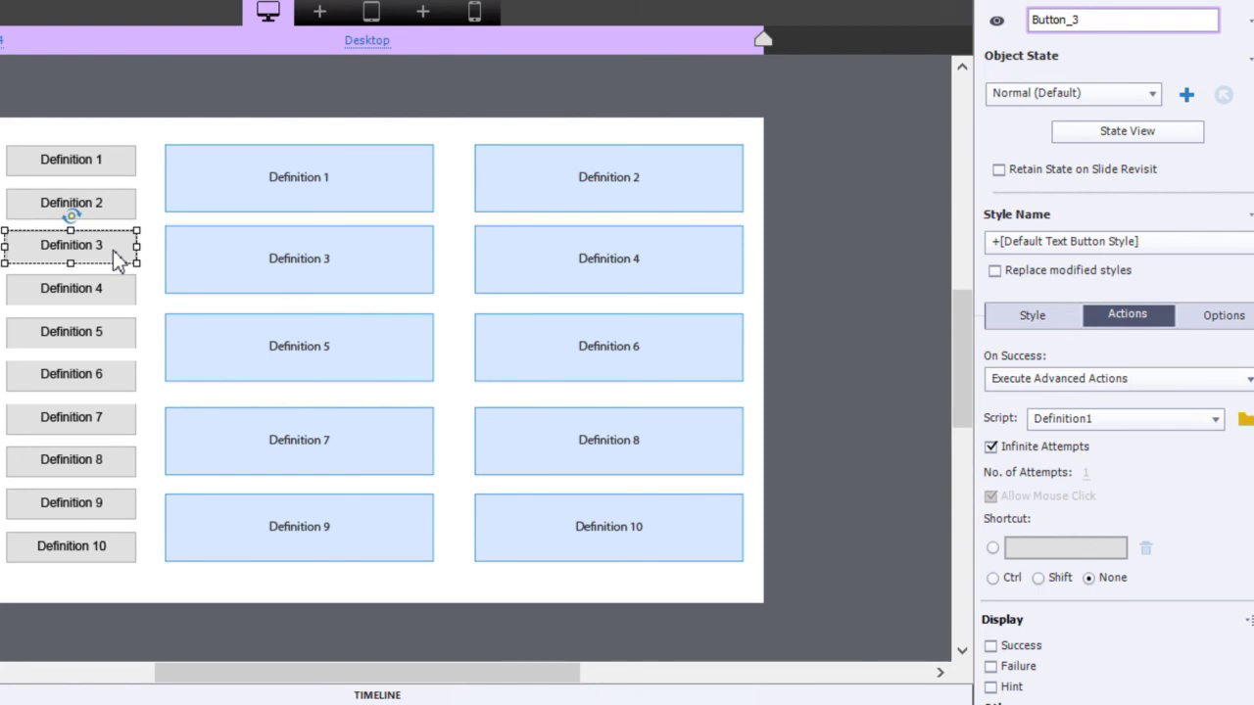
pyautogui.click(1243, 420)
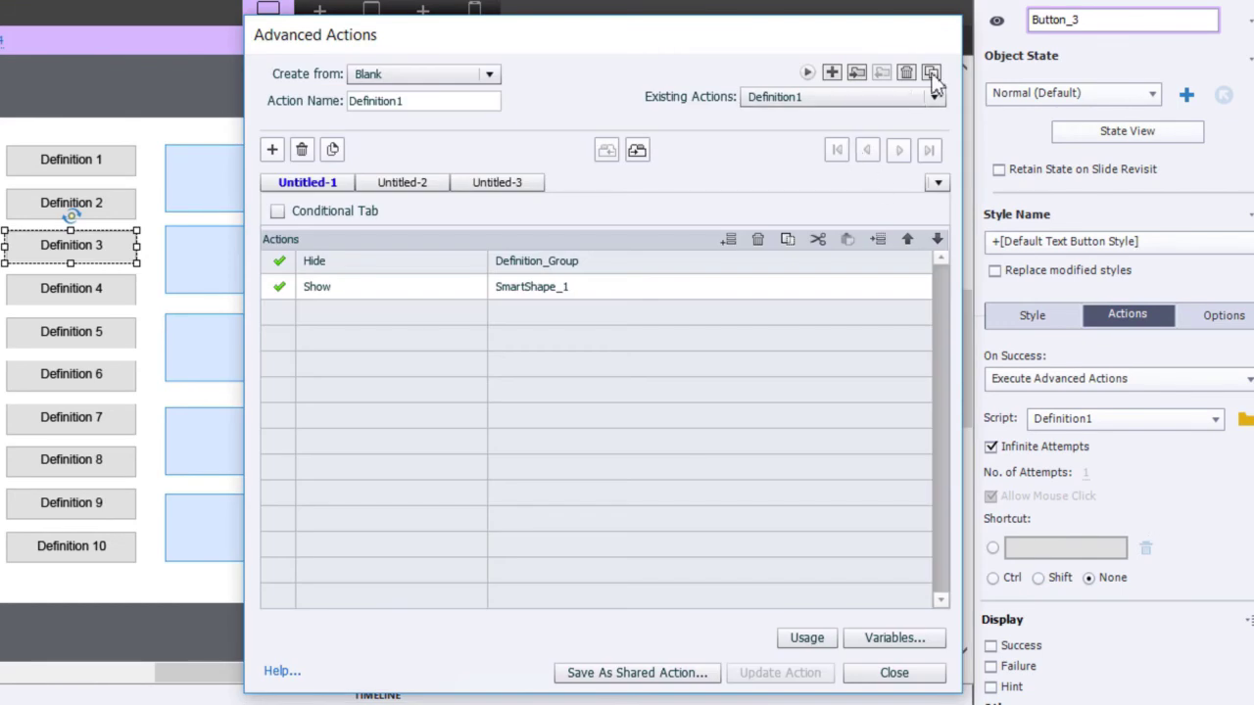
pyautogui.click(932, 76)
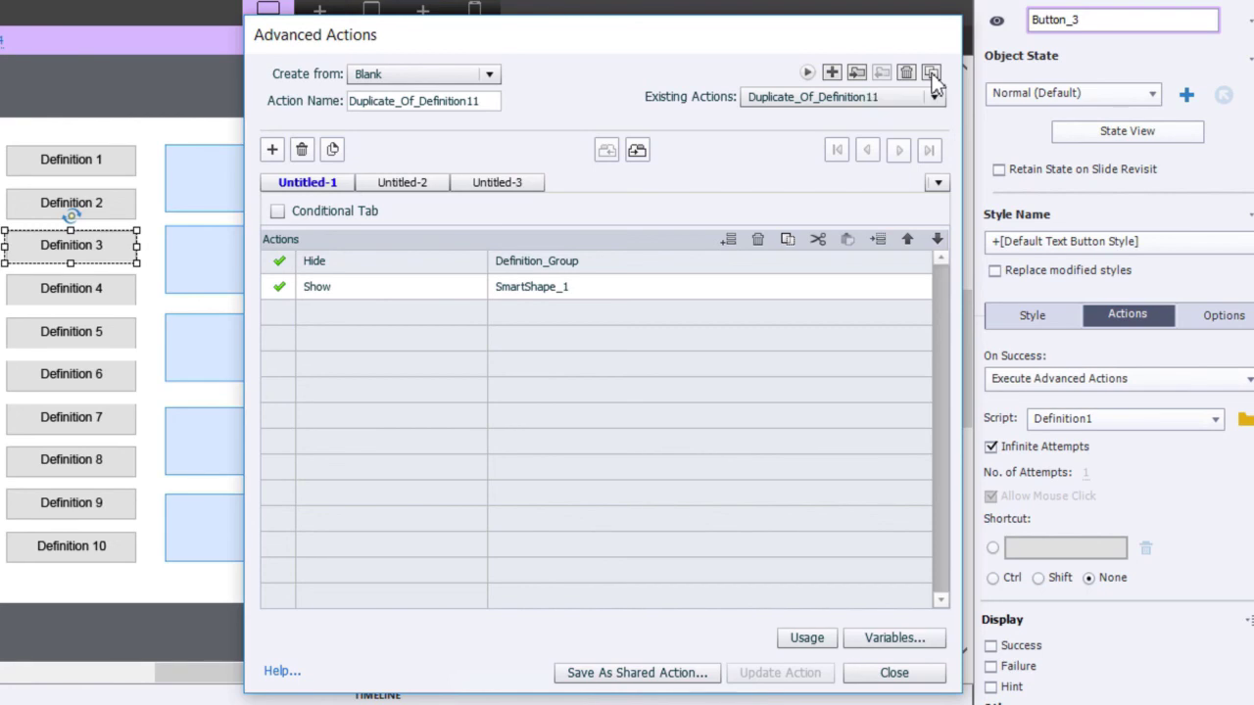
# - Rename the duplicated advanced action as Definition3
pyautogui.click(491, 103)
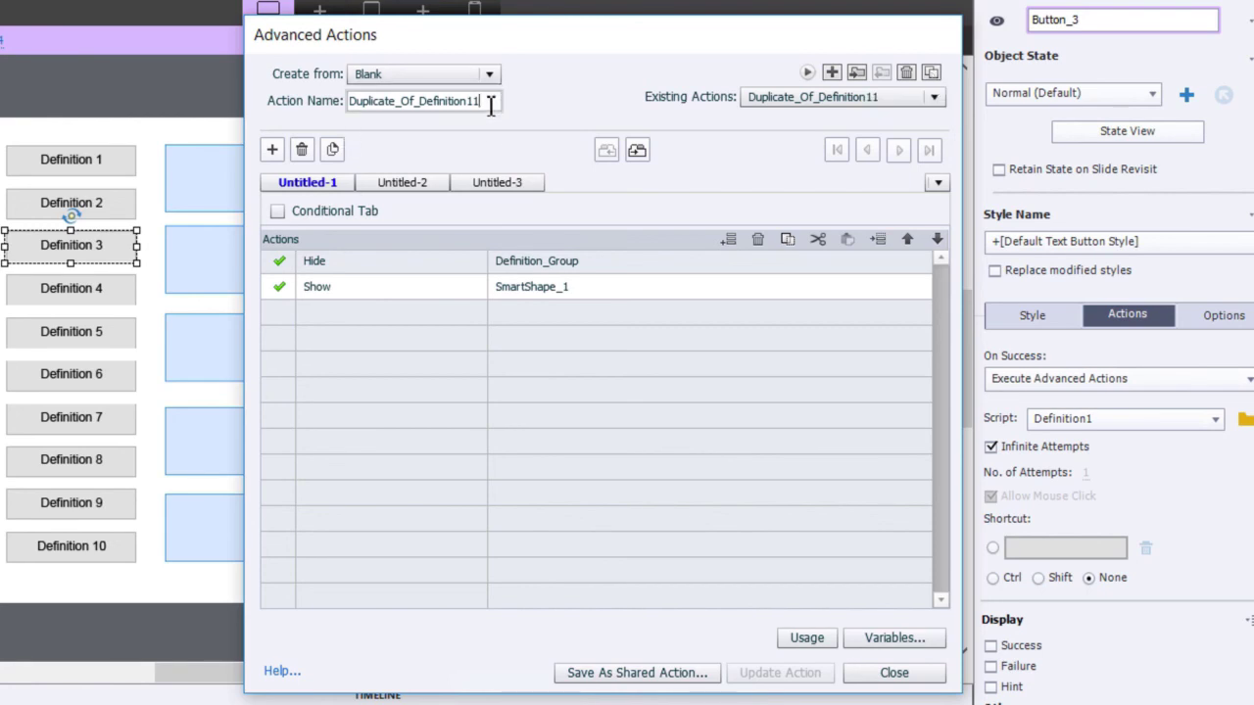
pyautogui.press('BackSpace')
pyautogui.write('2')
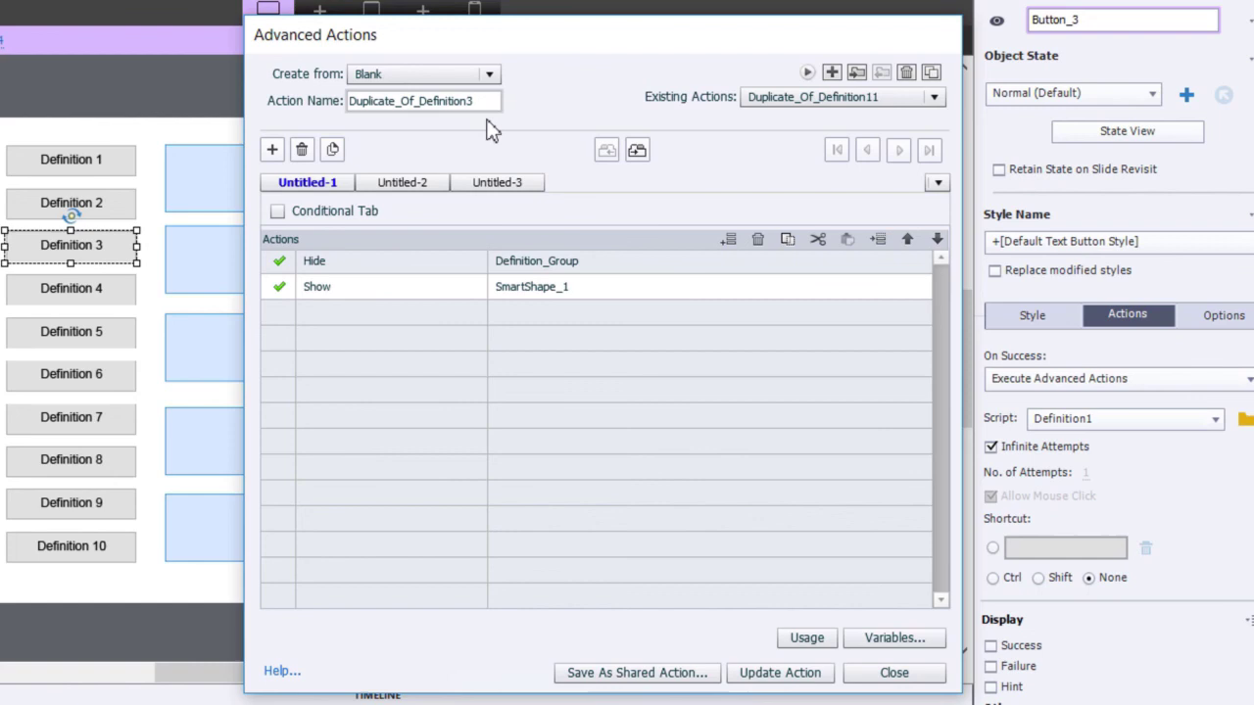
pyautogui.press('BackSpace')
pyautogui.press('BackSpace')
pyautogui.press('BackSpace')
pyautogui.press('BackSpace')
pyautogui.press('BackSpace')
pyautogui.press('BackSpace')
pyautogui.press('BackSpace')
pyautogui.press('BackSpace')
pyautogui.press('BackSpace')
pyautogui.press('BackSpace')
pyautogui.press('BackSpace')
pyautogui.press('BackSpace')
pyautogui.press('BackSpace')
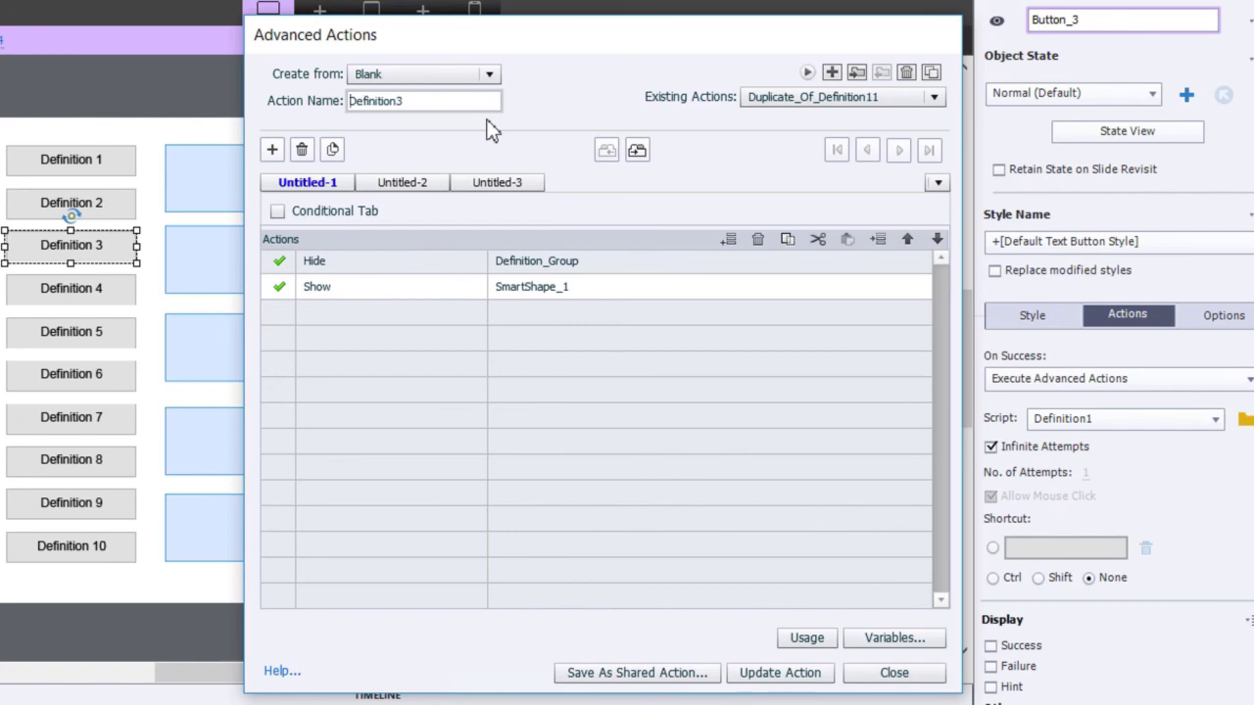
# - Change the target of the Show command in the Definition3 action to SmartShape_3
pyautogui.click(540, 286)
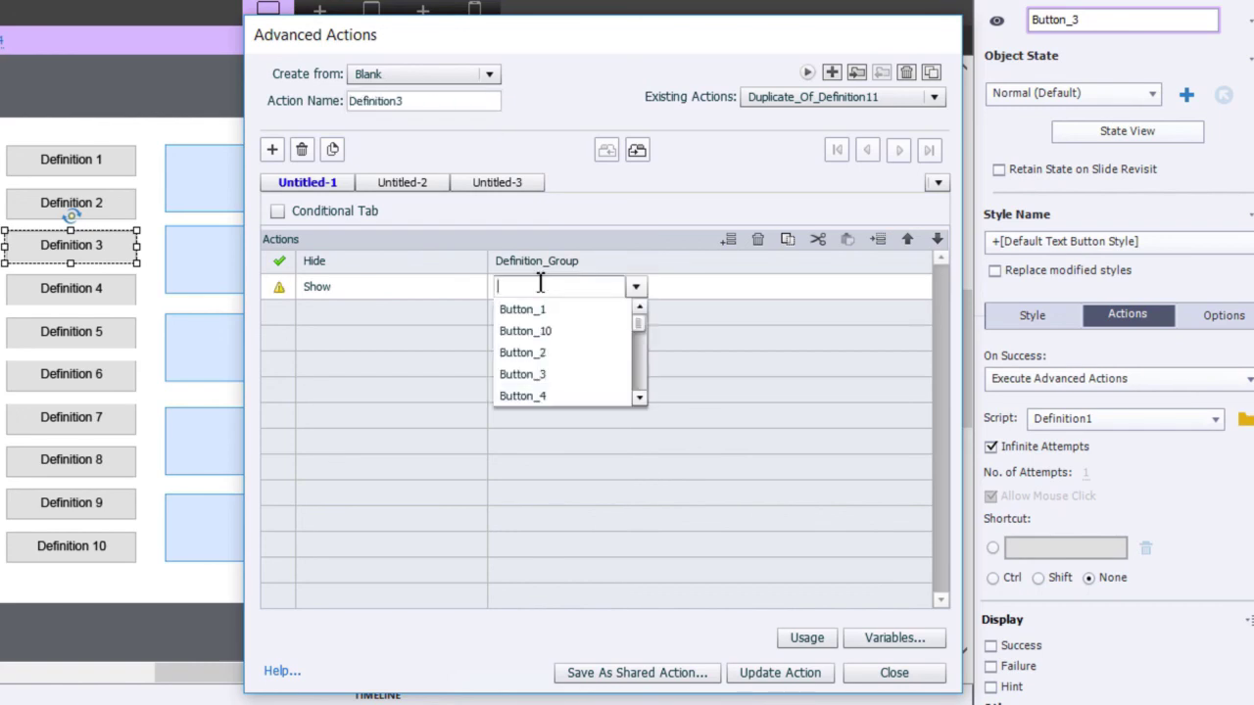
pyautogui.write('3')
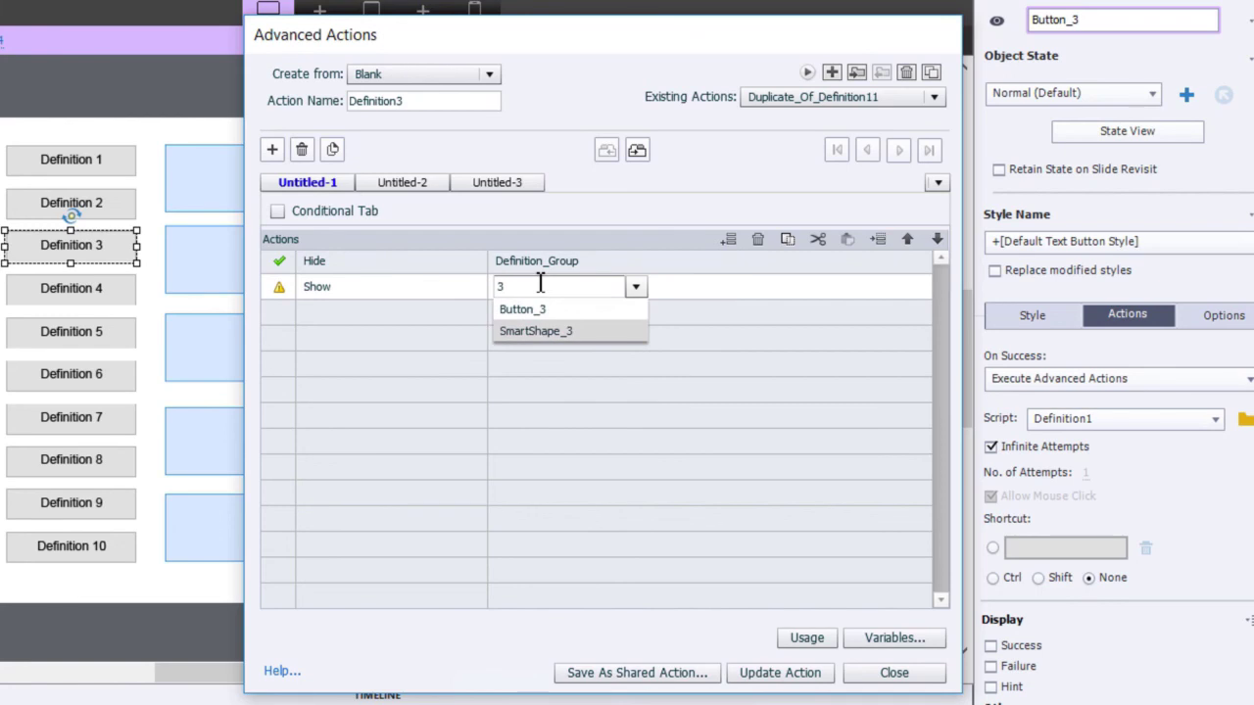
pyautogui.press('Down')
pyautogui.press('Return')
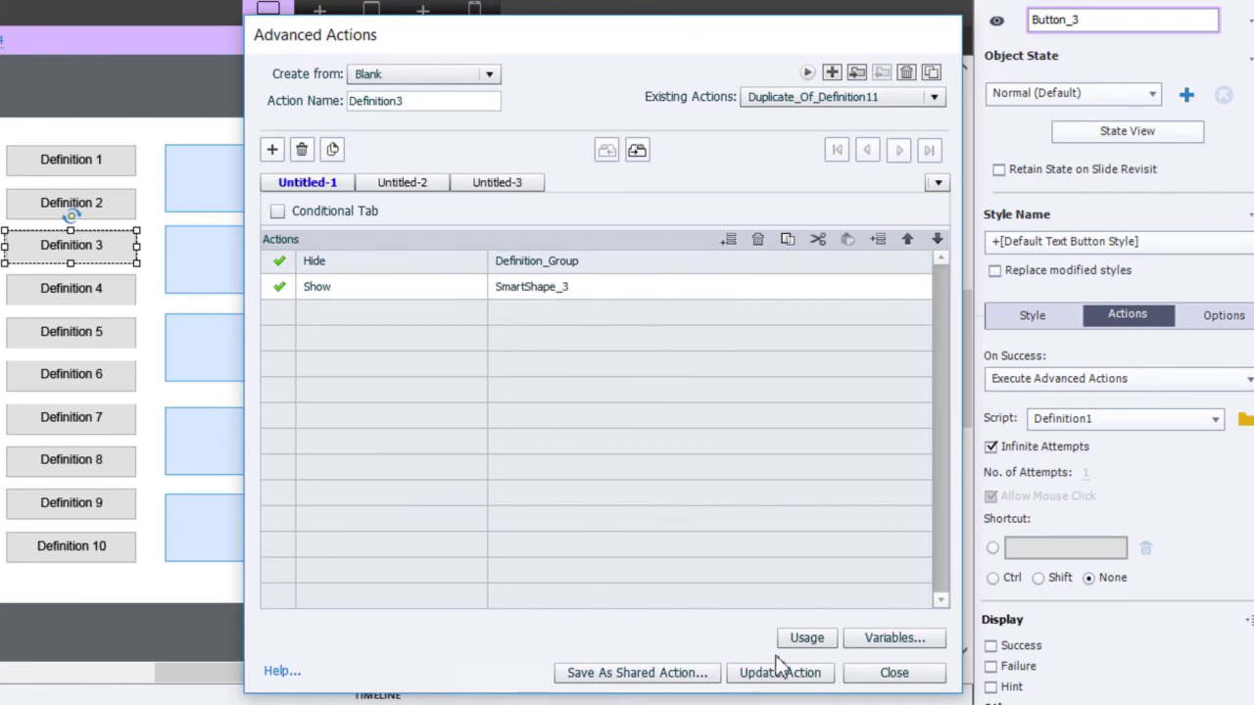
# - Save the Definition3 advanced action, close the editor and assign Definition3 as the script of the Definition 3 button
pyautogui.click(801, 673)
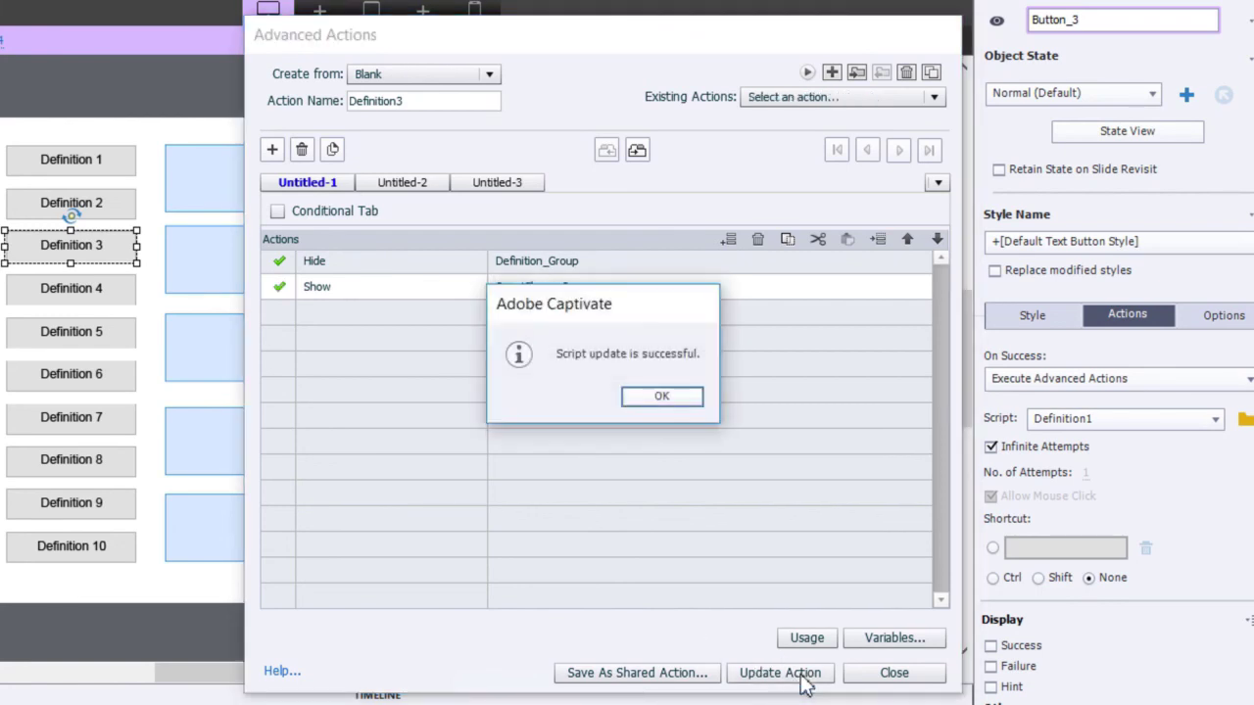
pyautogui.click(659, 394)
pyautogui.click(899, 674)
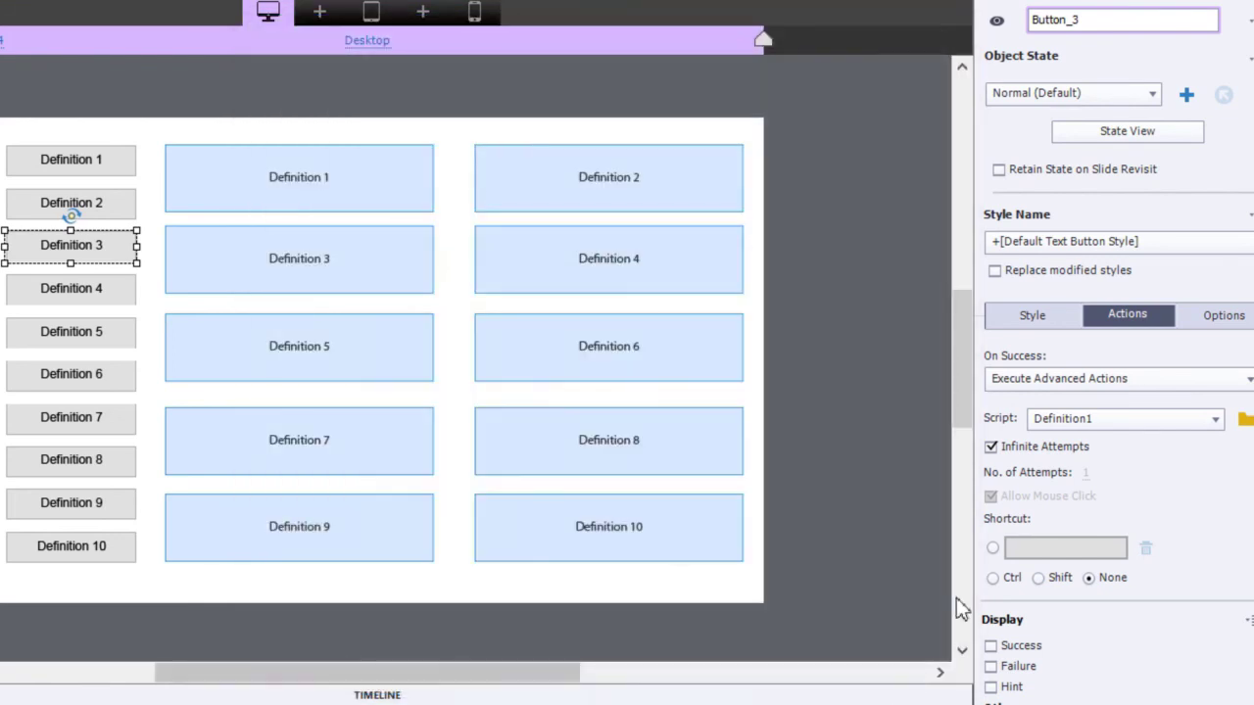
pyautogui.click(1173, 422)
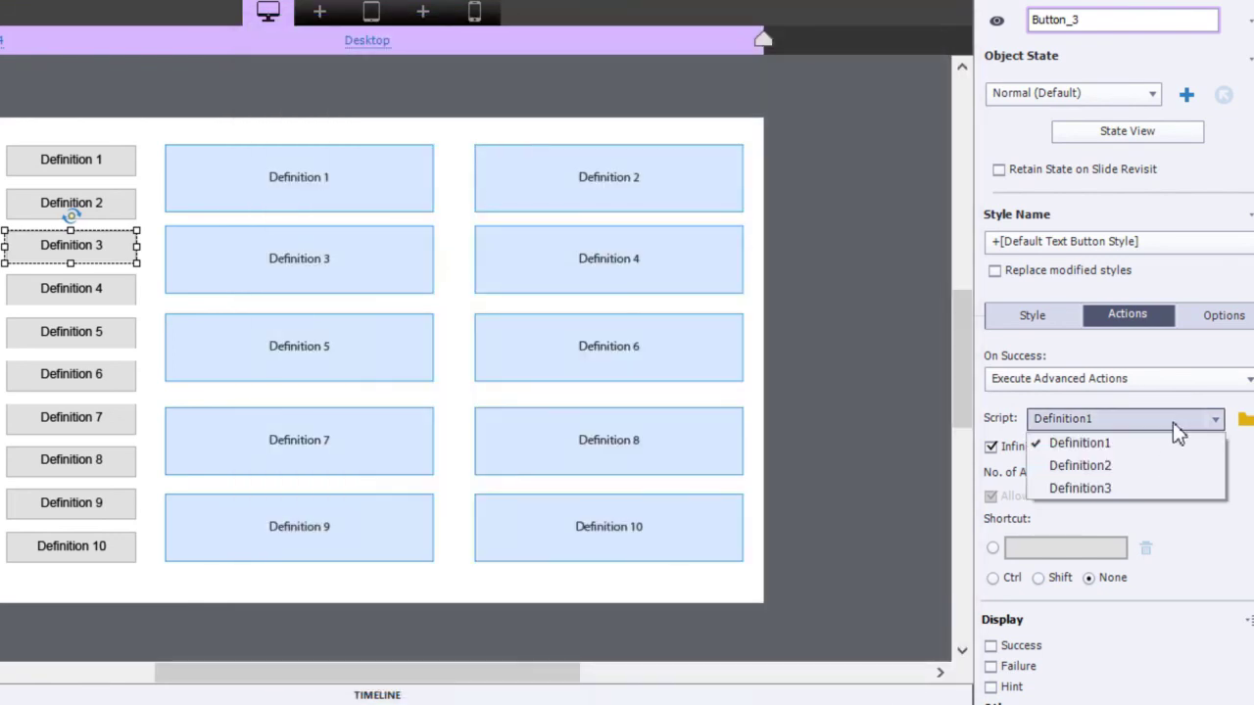
pyautogui.click(1157, 488)
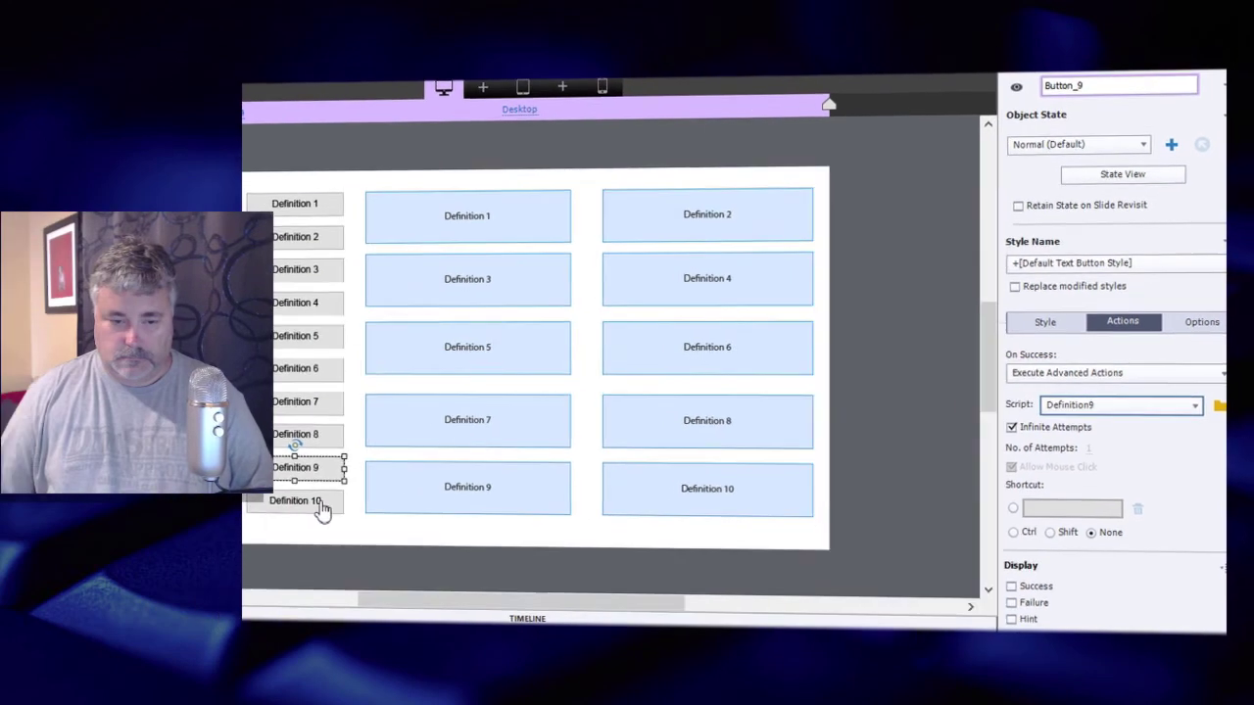
# - Duplicate the Definition1 advanced action from the Definition 10 button and rename the copy as Definition10
pyautogui.click(324, 506)
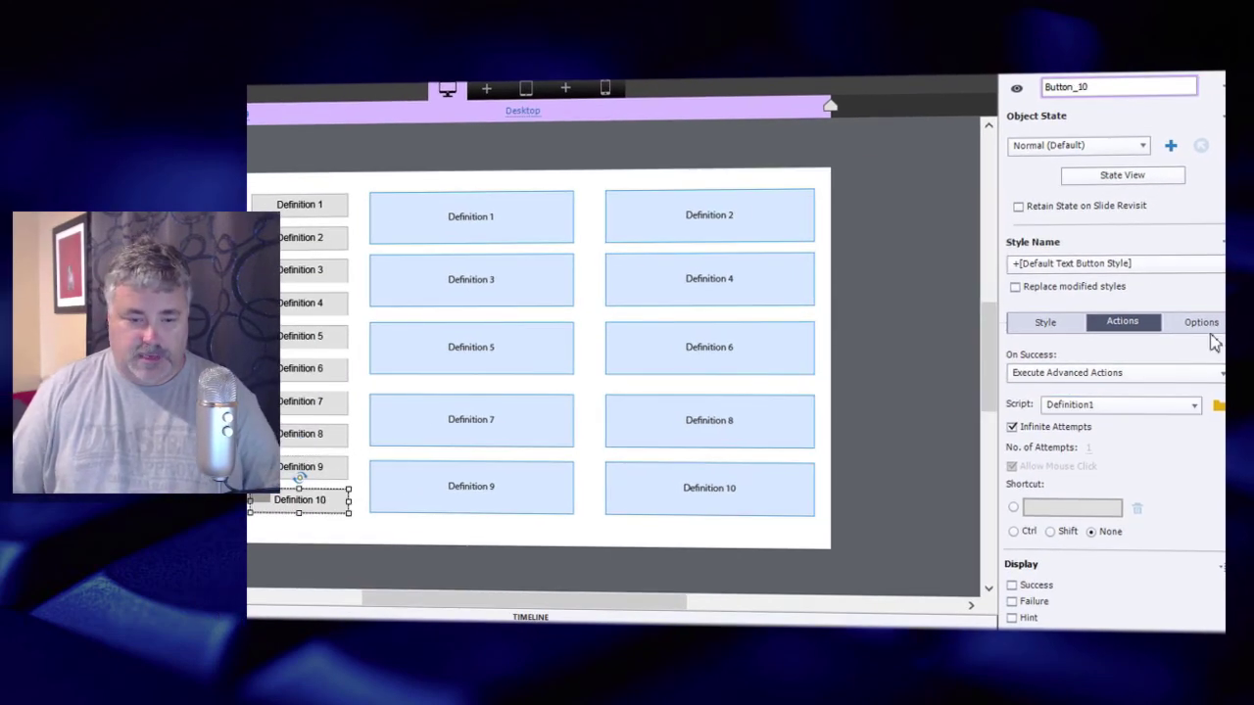
pyautogui.click(1218, 405)
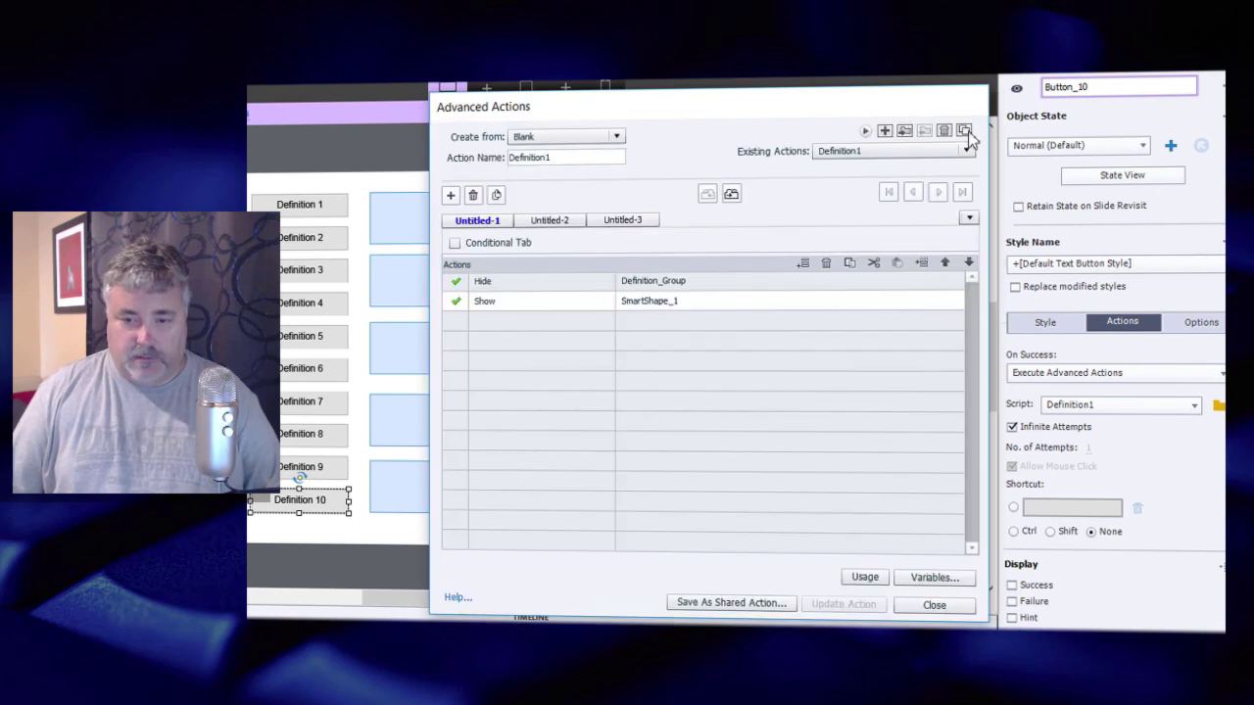
pyautogui.click(618, 157)
pyautogui.press('BackSpace')
pyautogui.write('0')
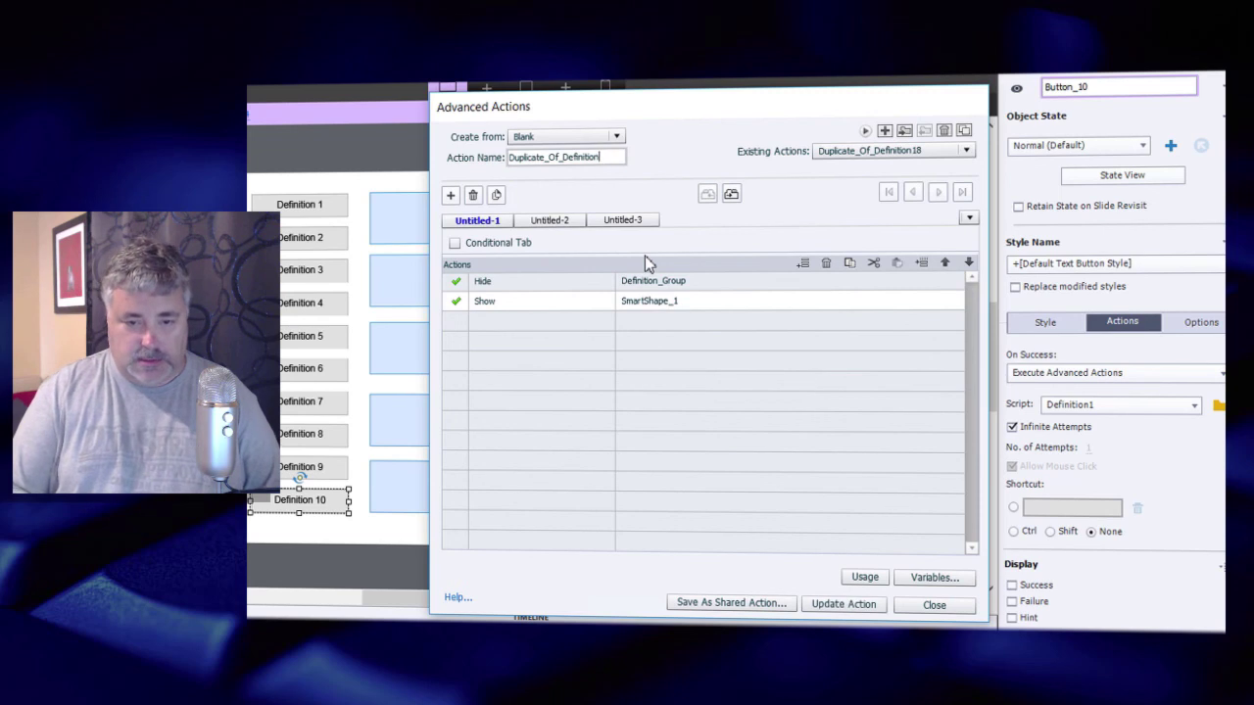
pyautogui.press('Left')
pyautogui.press('Left')
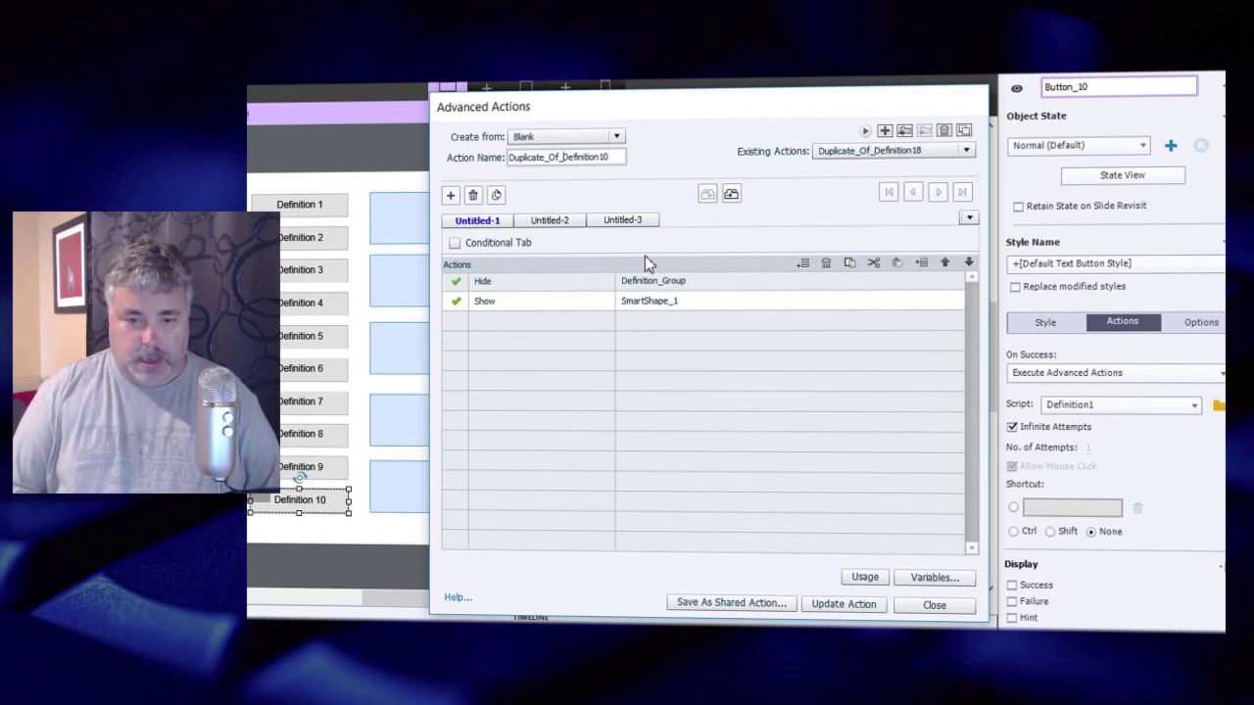
pyautogui.press('Left')
pyautogui.press('Left')
pyautogui.press('Left')
pyautogui.press('Left')
pyautogui.press('Left')
pyautogui.press('Left')
pyautogui.press('Left')
pyautogui.press('Left')
pyautogui.press('Left')
pyautogui.press('Left')
pyautogui.press('BackSpace')
pyautogui.press('BackSpace')
pyautogui.press('BackSpace')
pyautogui.press('BackSpace')
pyautogui.press('BackSpace')
pyautogui.press('BackSpace')
pyautogui.press('BackSpace')
pyautogui.press('BackSpace')
pyautogui.press('BackSpace')
pyautogui.press('BackSpace')
pyautogui.press('BackSpace')
pyautogui.press('BackSpace')
pyautogui.press('BackSpace')
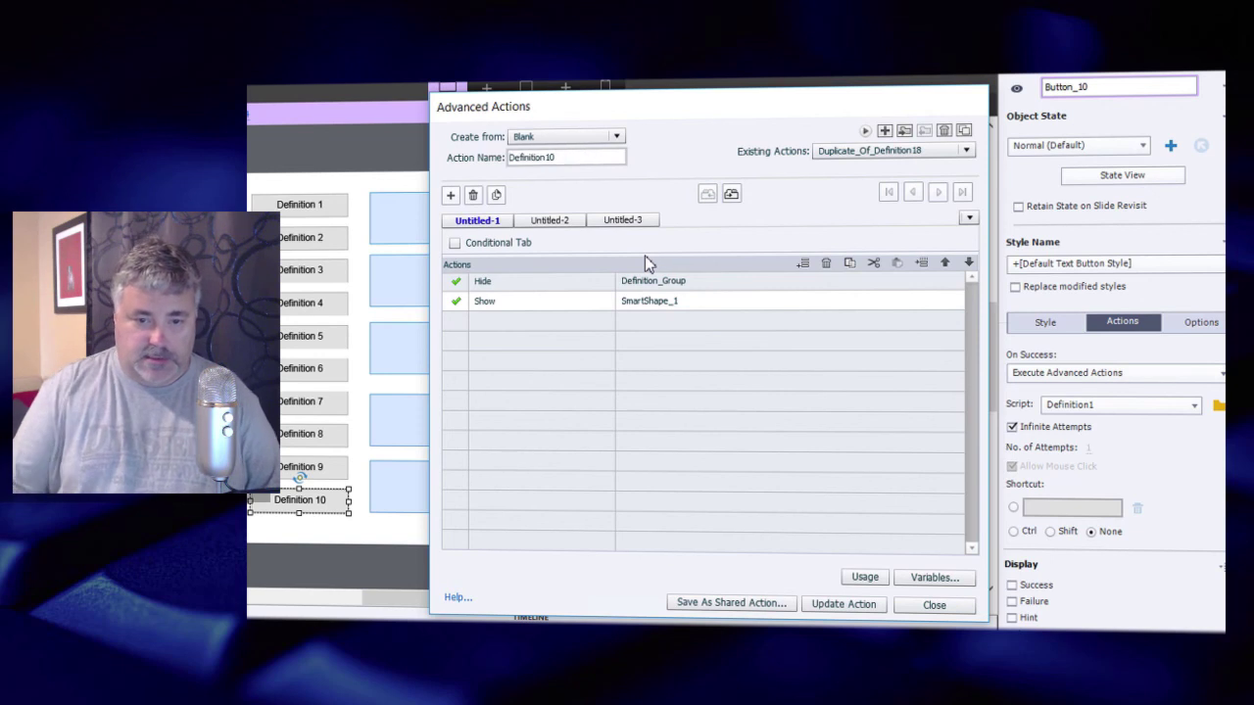
# - Change the target of the Show command in the Definition10 action to SmartShape_10
pyautogui.click(668, 304)
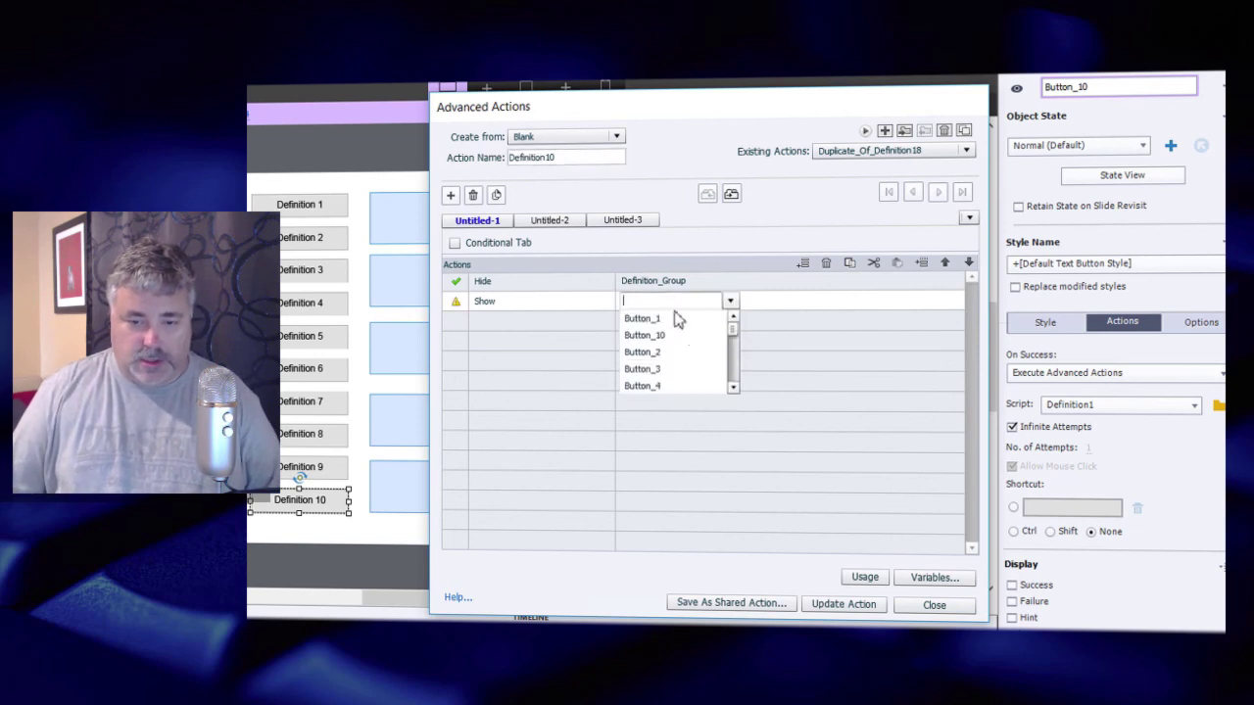
pyautogui.write('10')
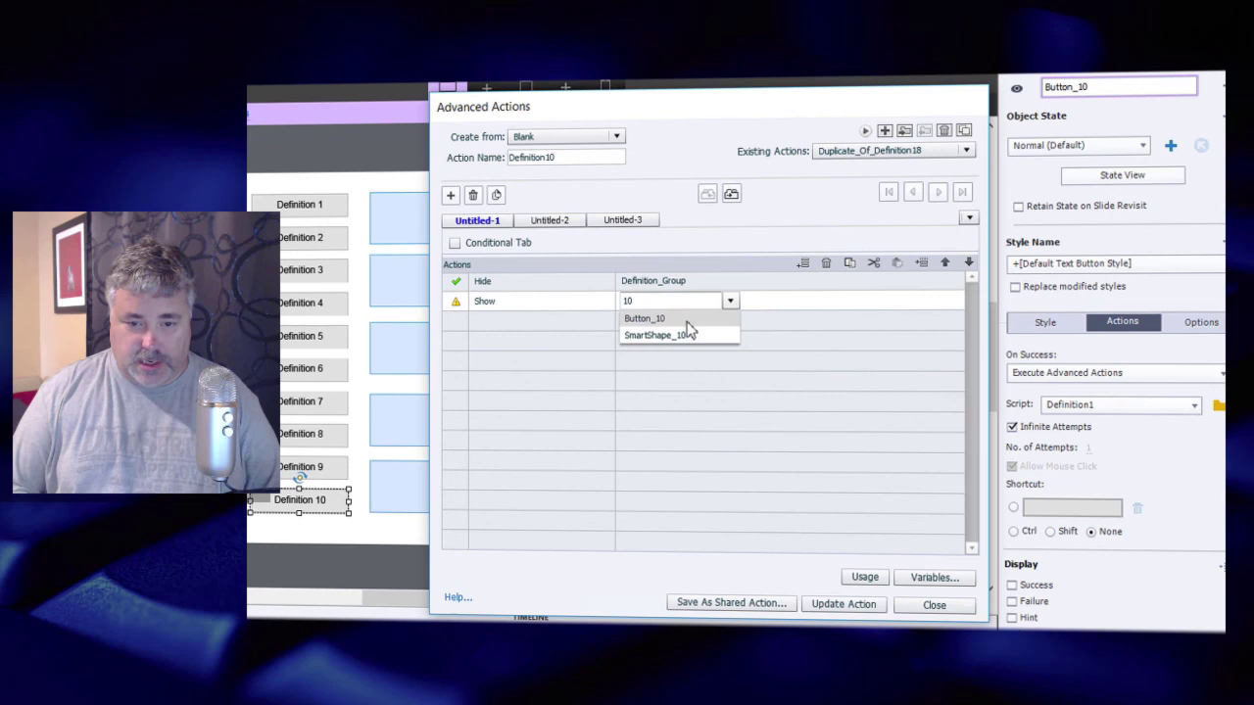
pyautogui.click(686, 334)
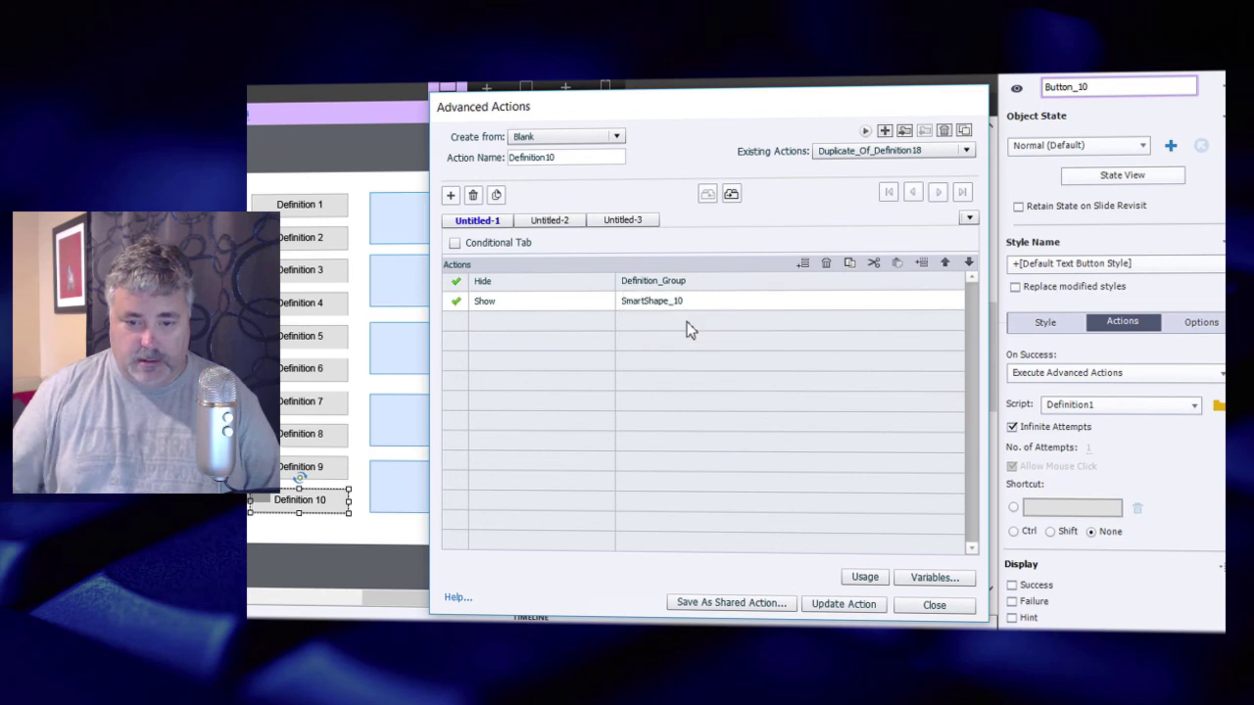
# - Save the Definition10 advanced action, close the editor and assign Definition10 as the script of the Definition 10 button
pyautogui.click(841, 605)
pyautogui.click(736, 392)
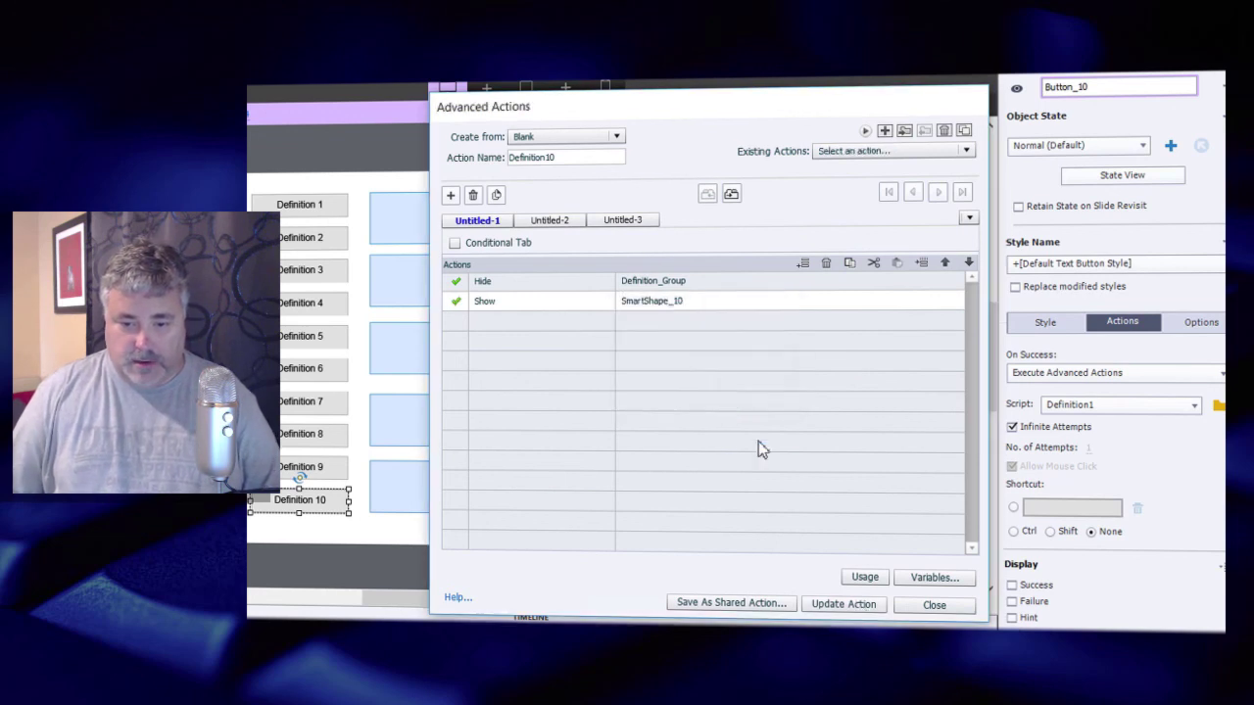
pyautogui.click(932, 605)
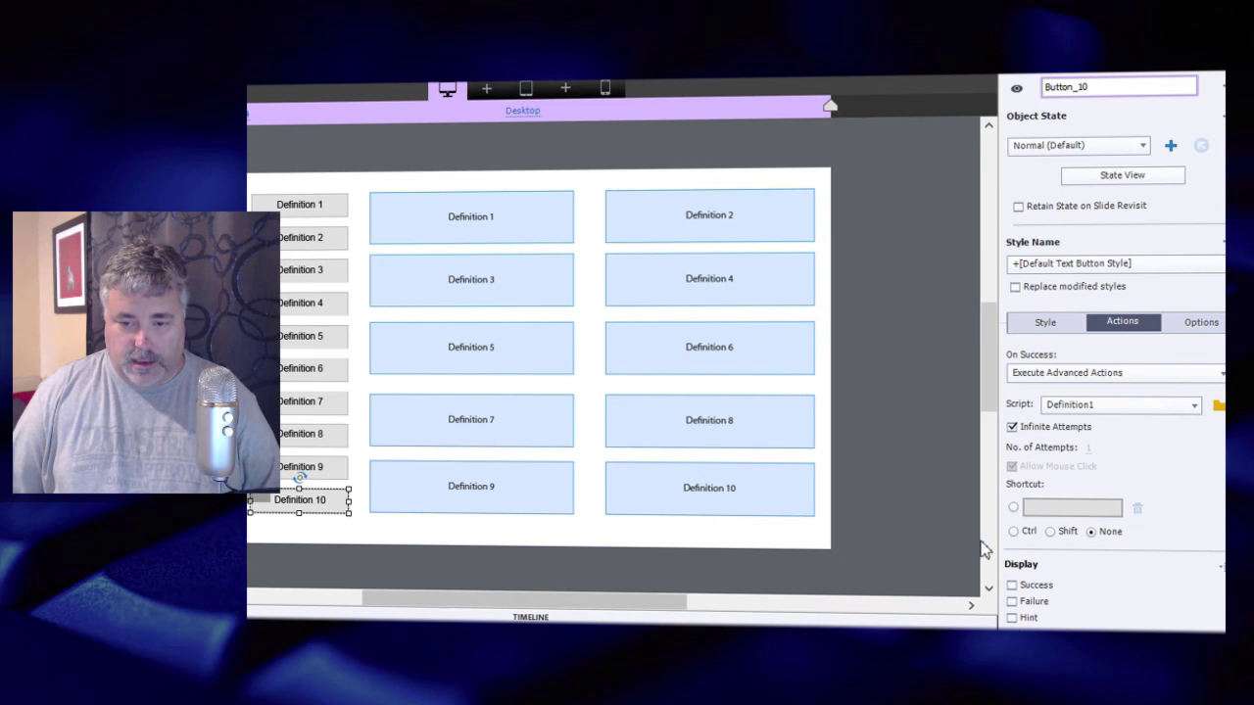
pyautogui.click(1154, 409)
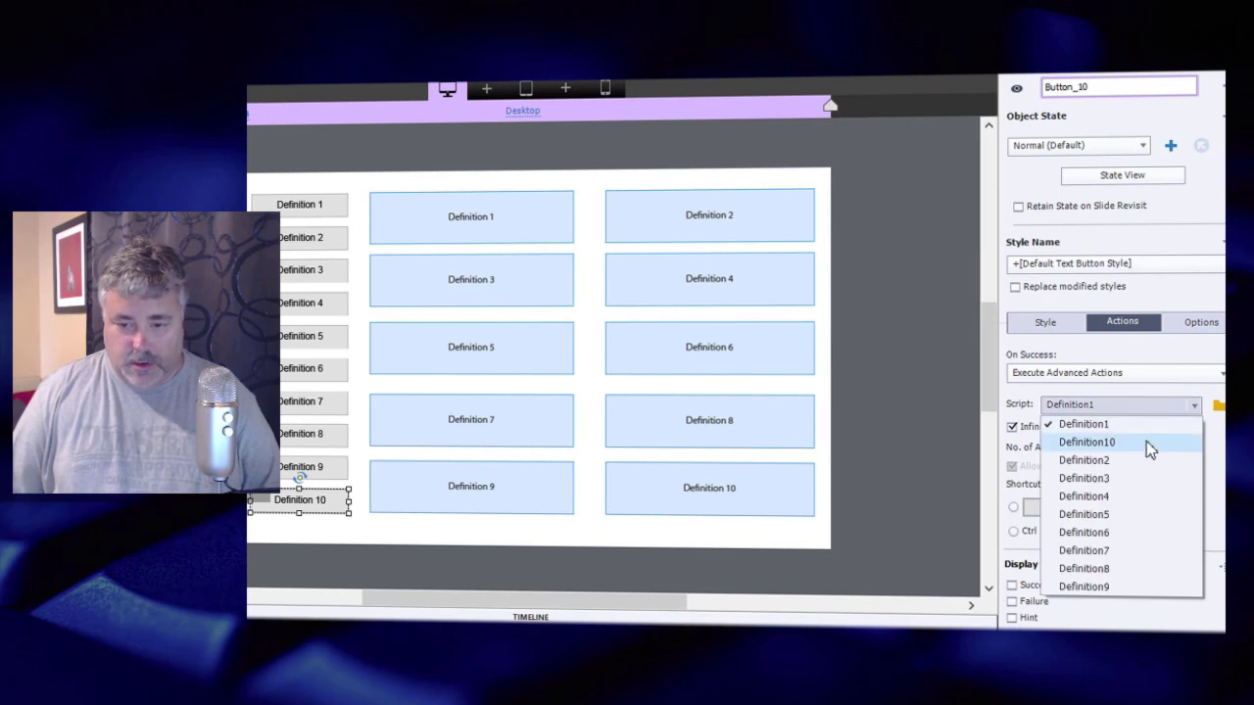
pyautogui.click(1146, 442)
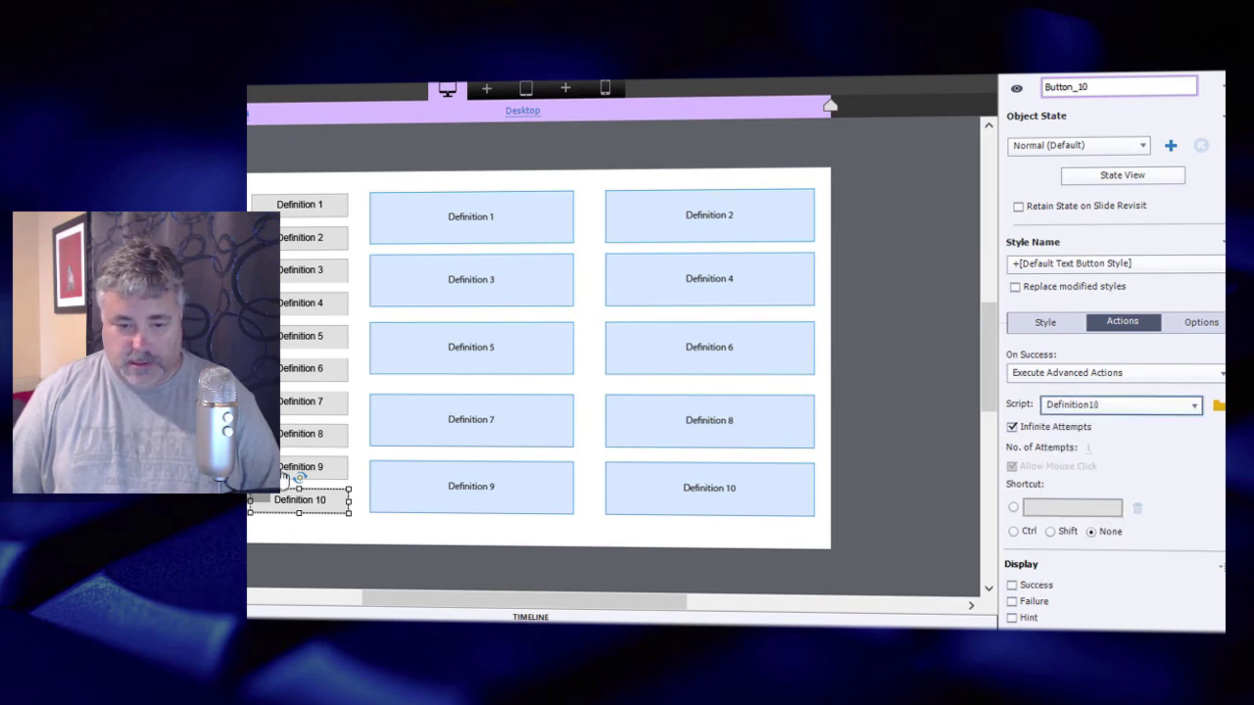
# - Check the script assigned to each button in turn, from Definition 8 up to Definition 2
pyautogui.click(284, 439)
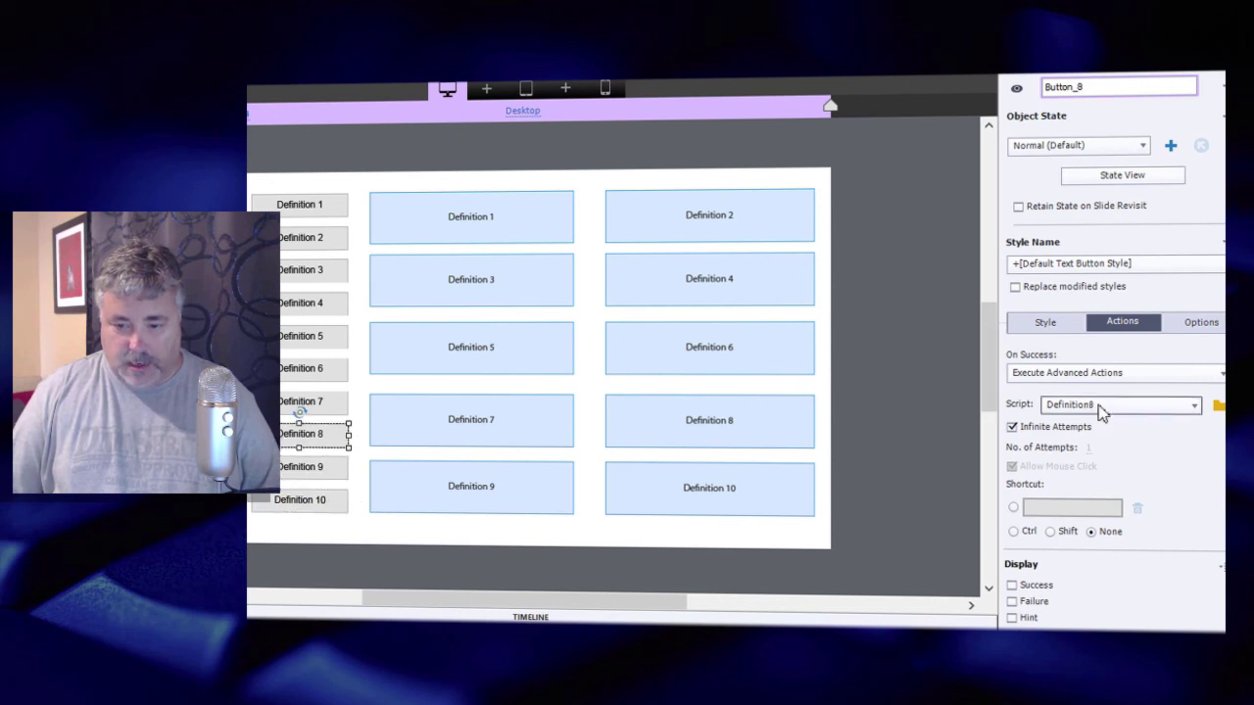
pyautogui.click(336, 402)
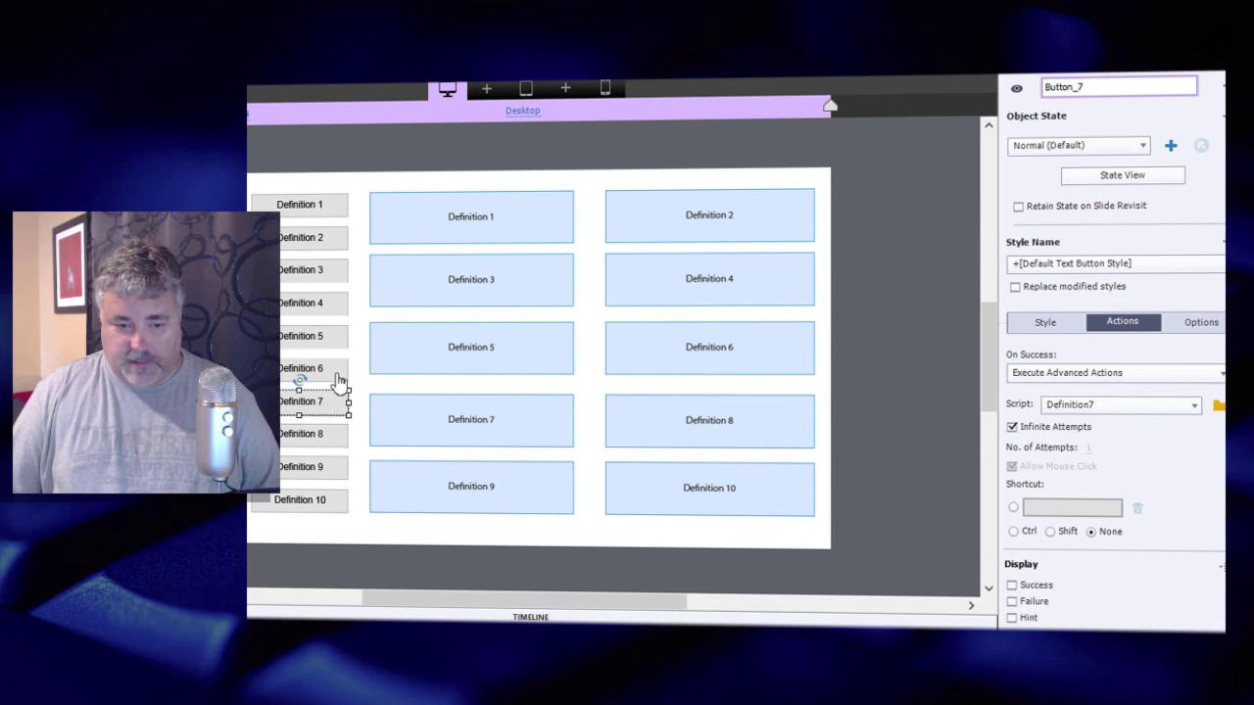
pyautogui.click(339, 378)
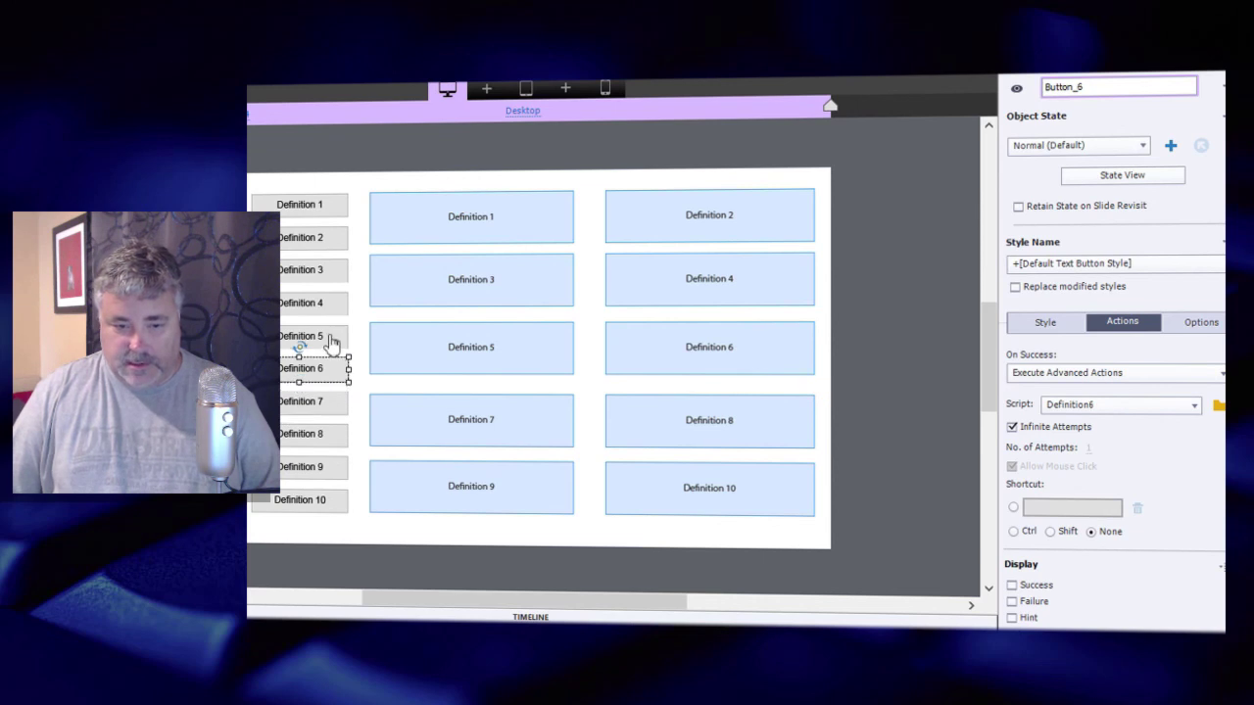
pyautogui.click(333, 340)
pyautogui.click(335, 306)
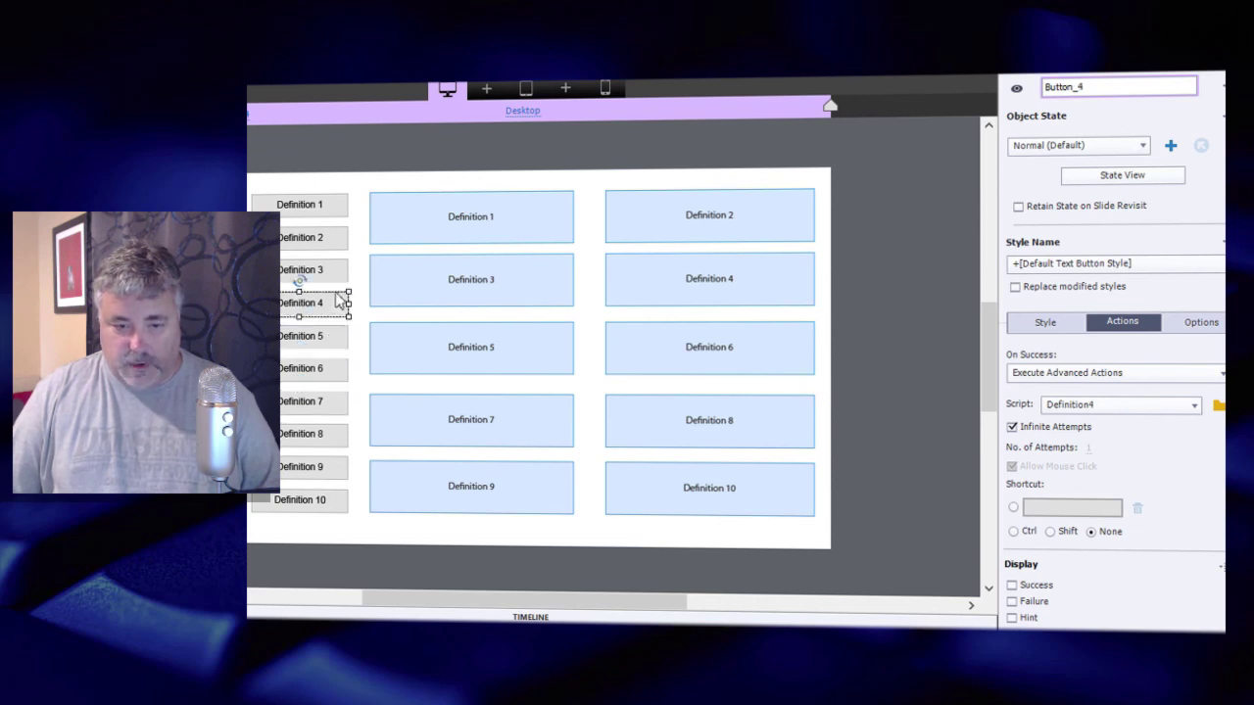
pyautogui.click(338, 274)
pyautogui.click(340, 243)
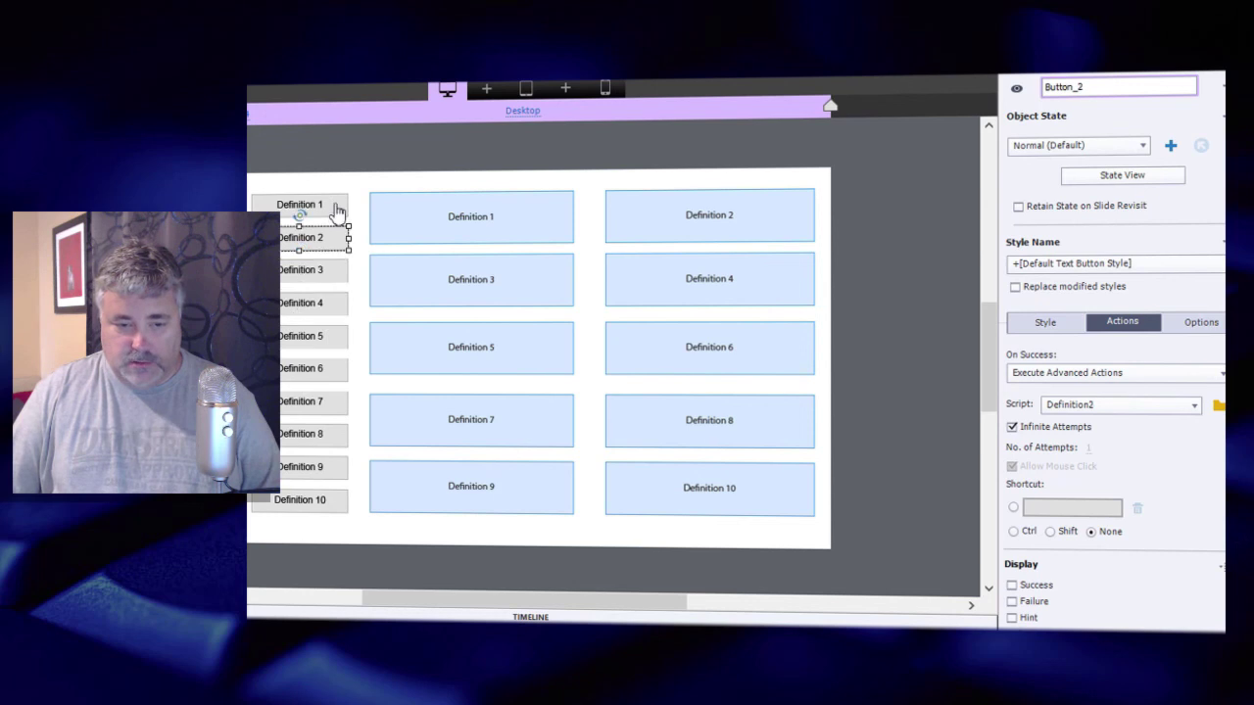
# - Turn off the Pause After timing option for all ten definition buttons at once
pyautogui.click(341, 207)
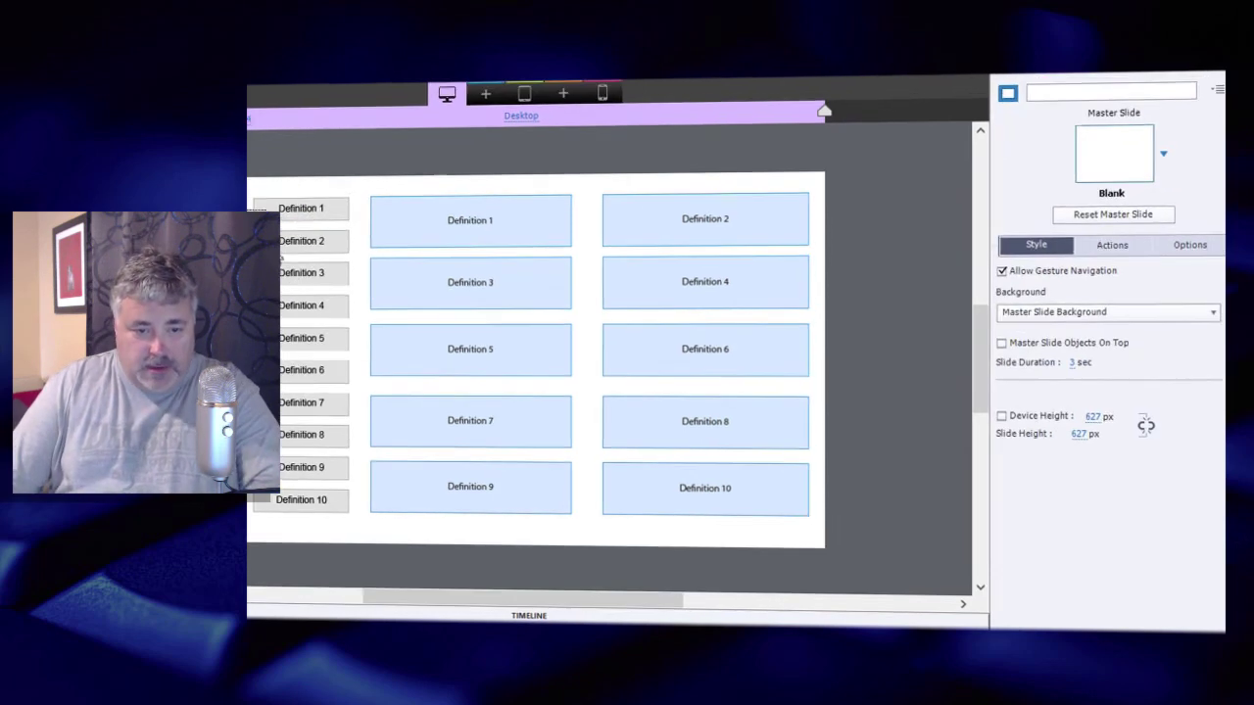
pyautogui.moveTo(281, 256); pyautogui.dragTo(363, 520)
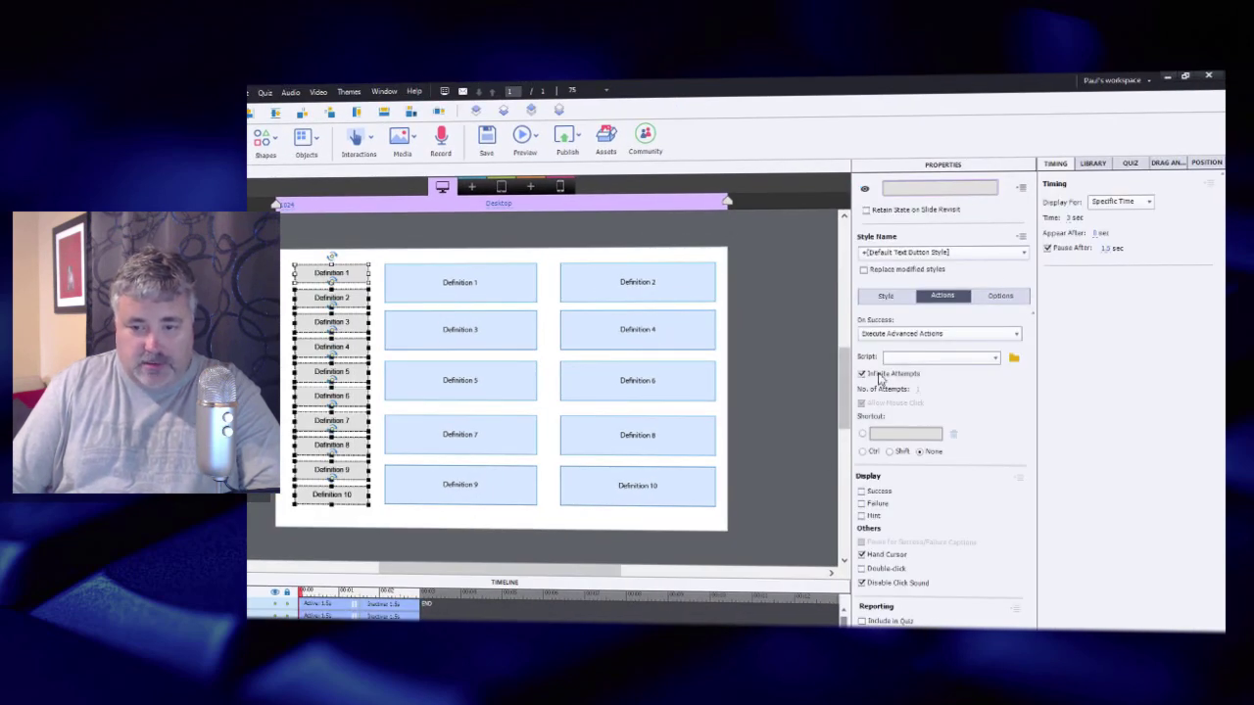
pyautogui.click(1048, 249)
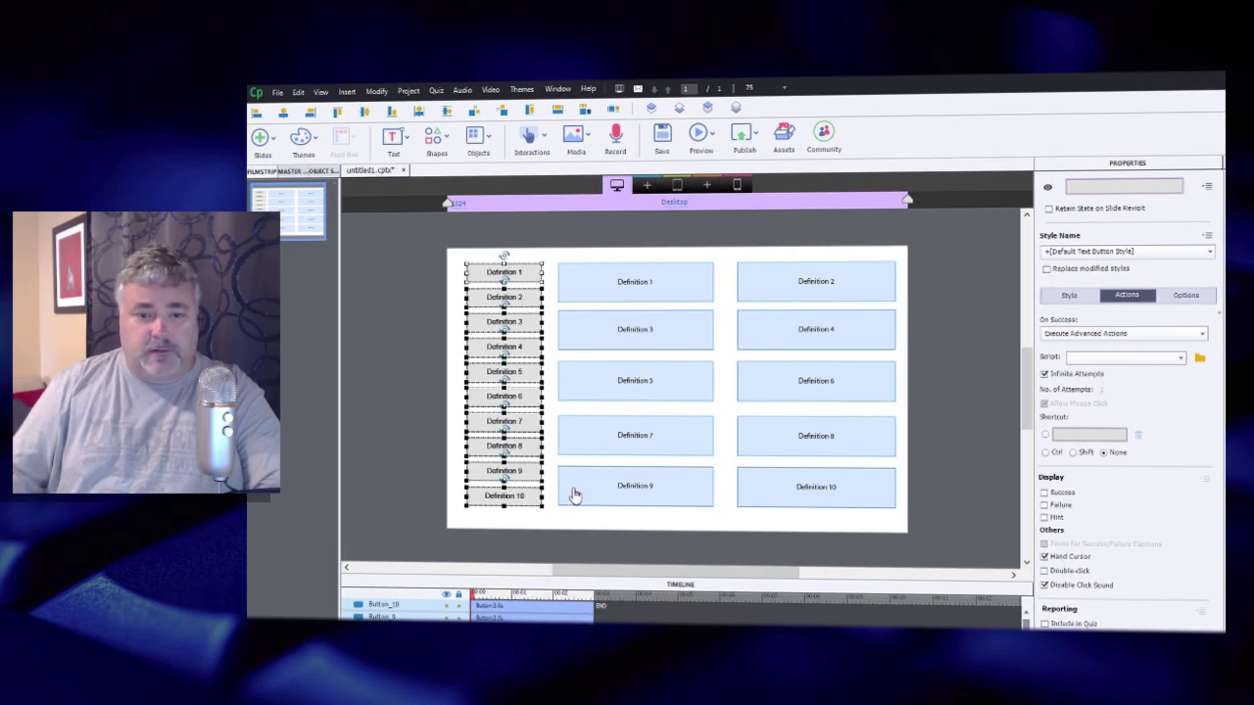
pyautogui.click(952, 369)
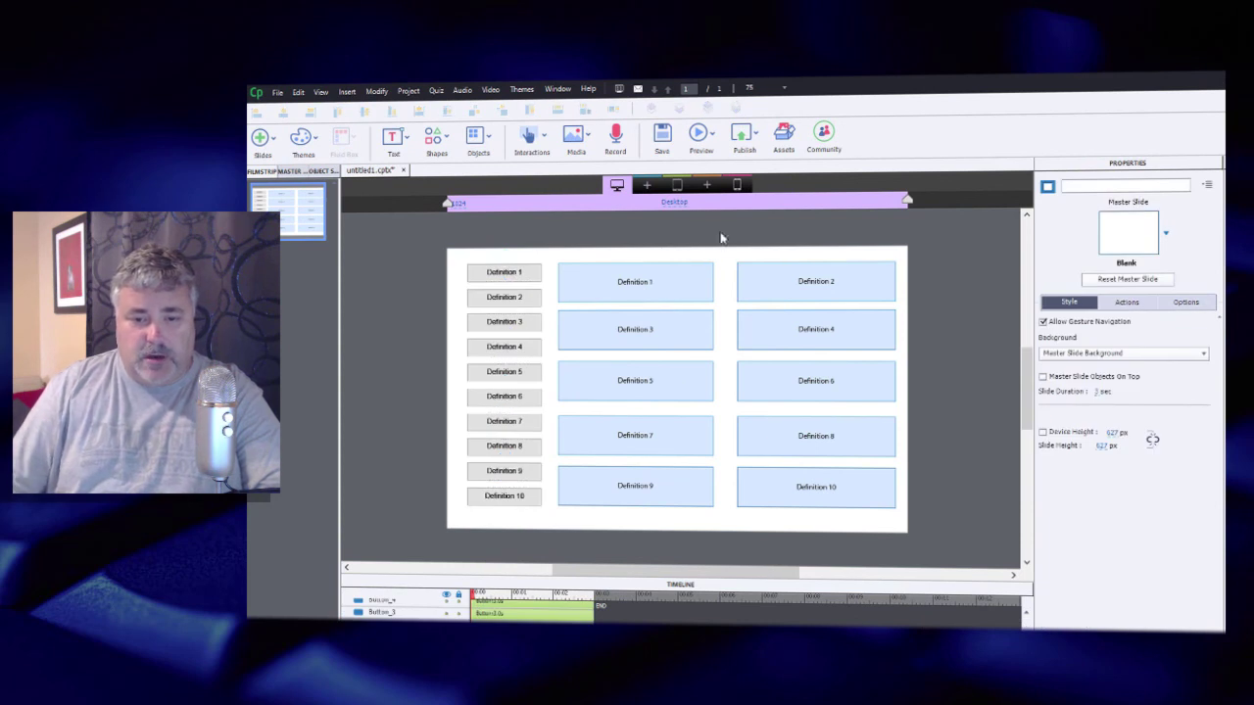
# - Check the slide layout in the tablet and Mobile Portrait breakpoints, and return to the Desktop view
pyautogui.click(677, 185)
pyautogui.click(738, 186)
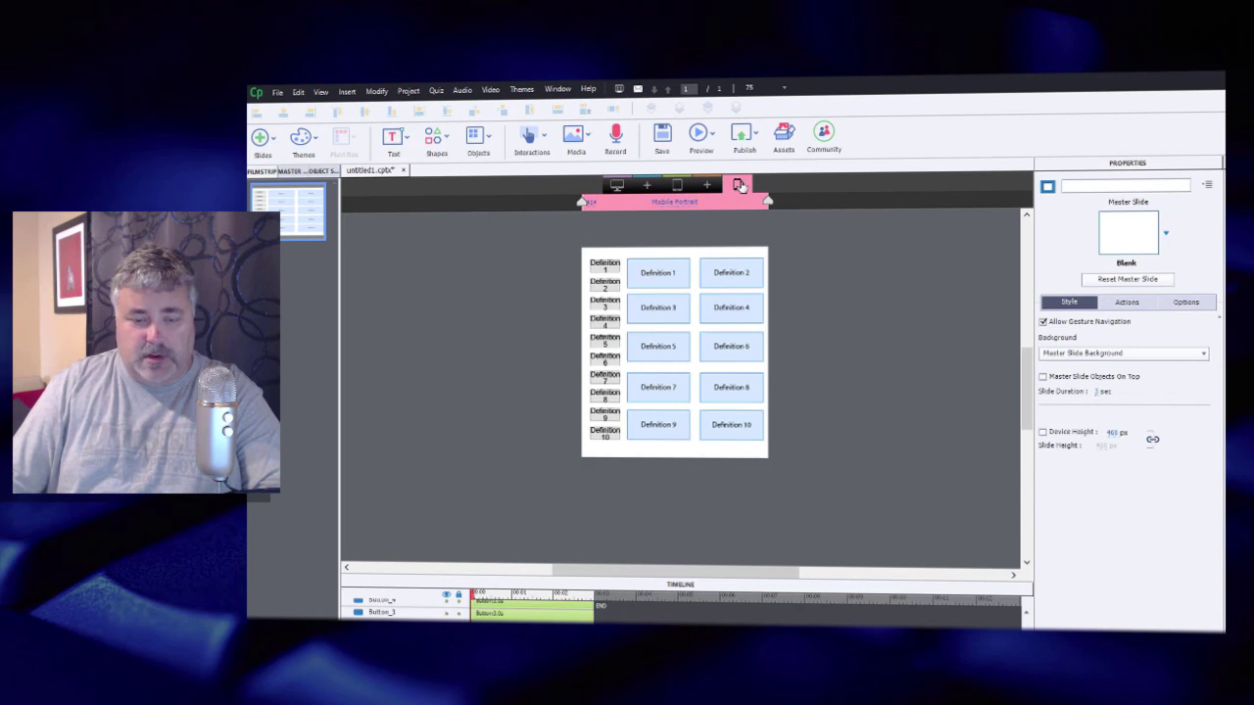
pyautogui.click(616, 185)
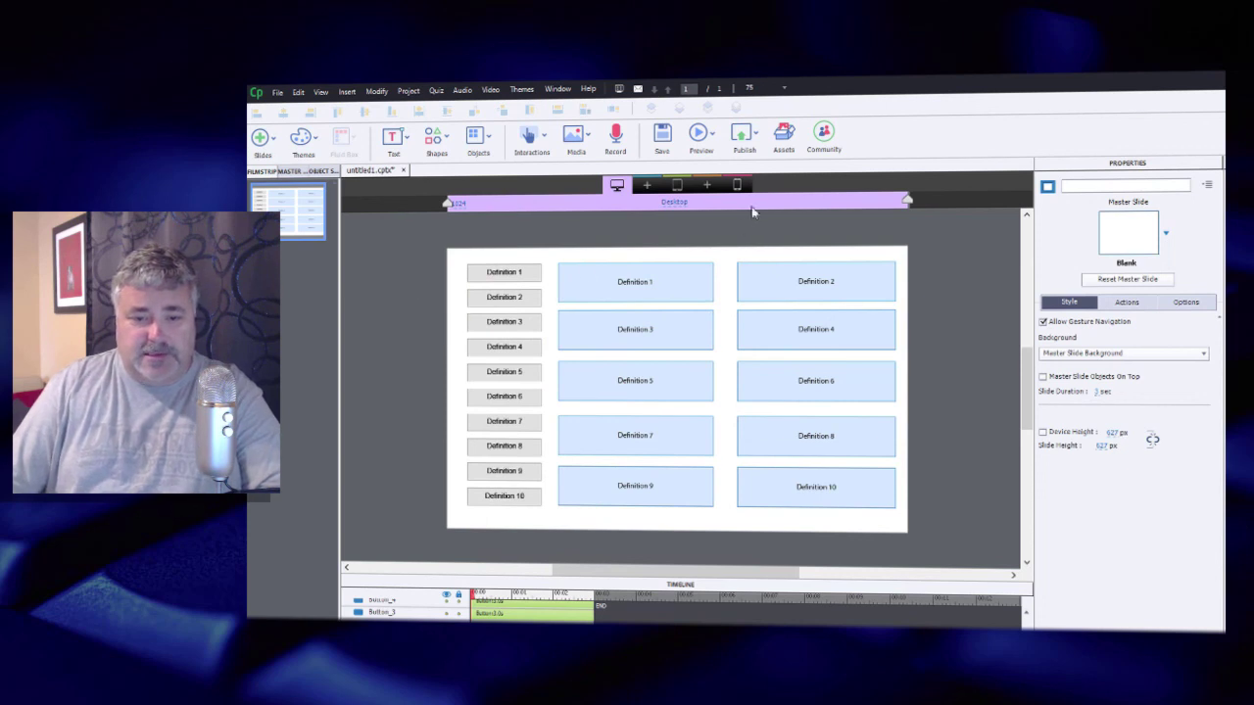
# - Preview the whole project and test each definition button in order, from Definition 1 to Definition 10
pyautogui.click(713, 135)
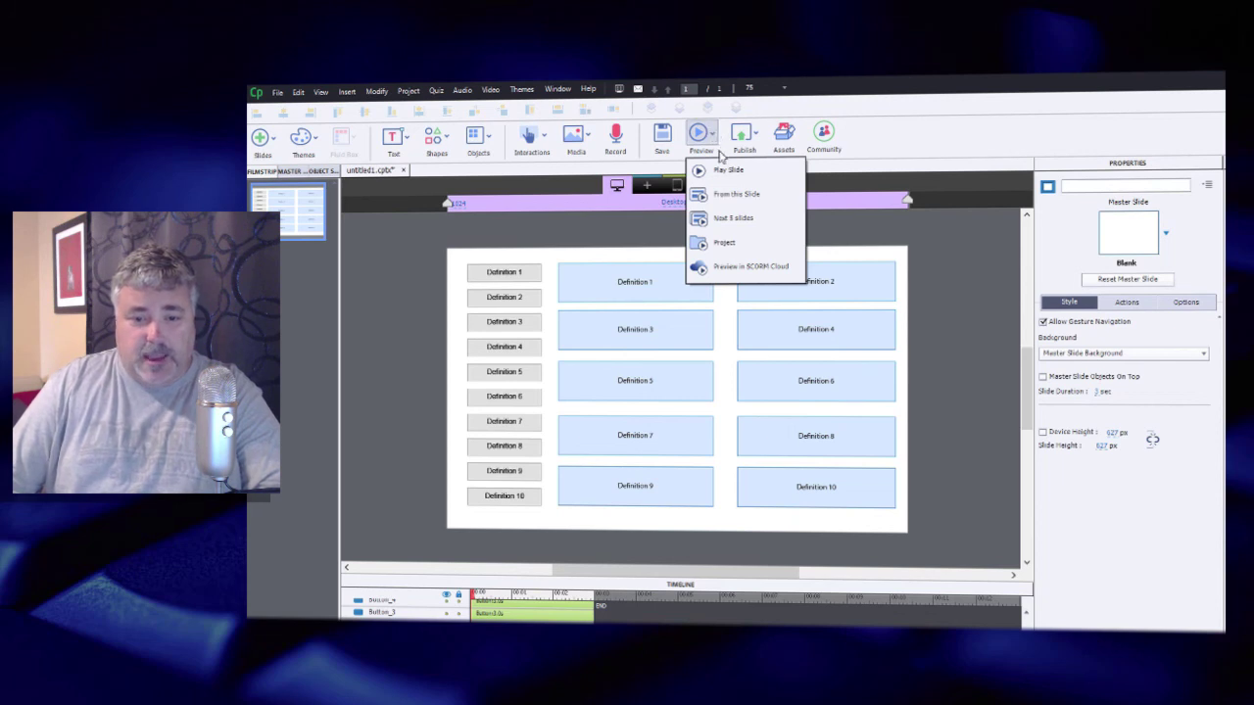
pyautogui.click(730, 243)
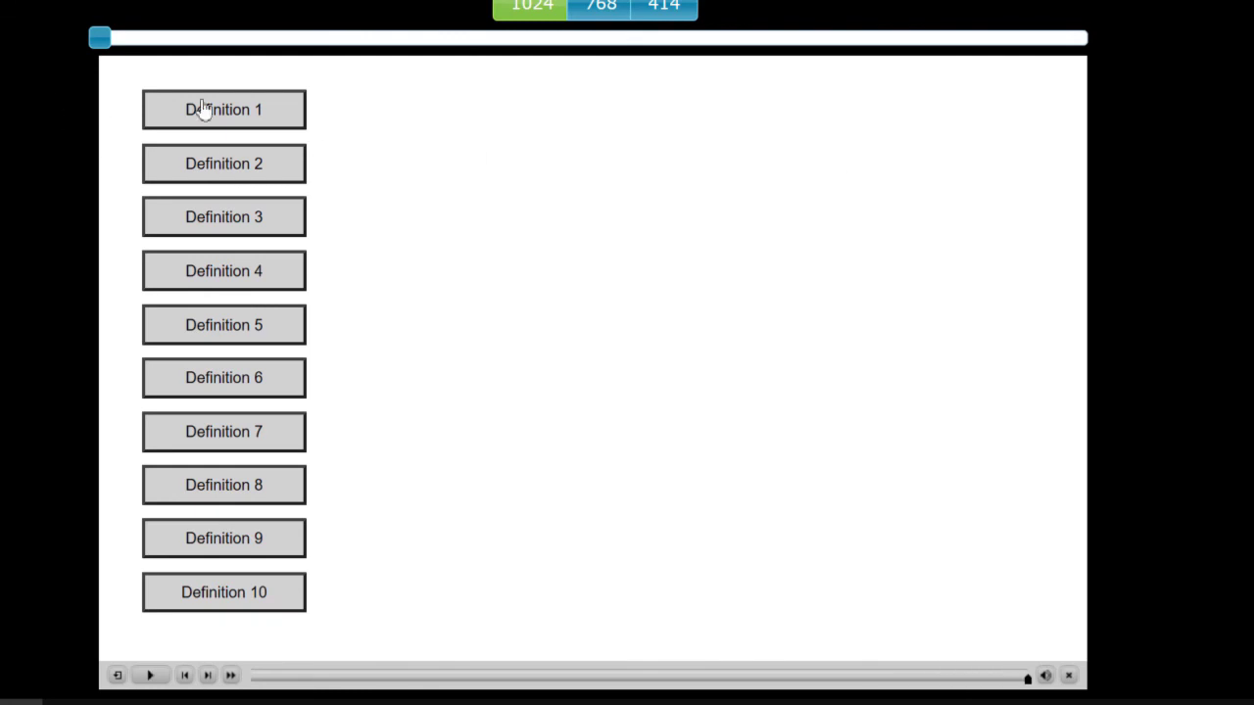
pyautogui.click(232, 112)
pyautogui.click(234, 167)
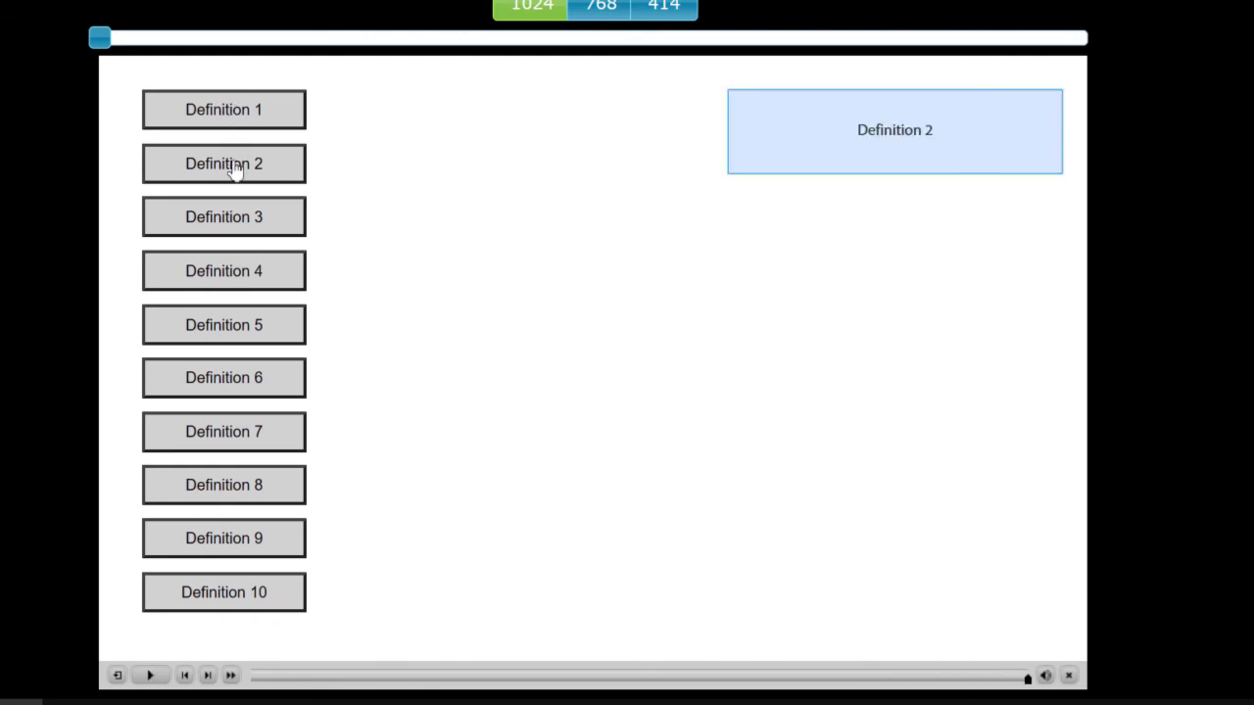
pyautogui.click(233, 227)
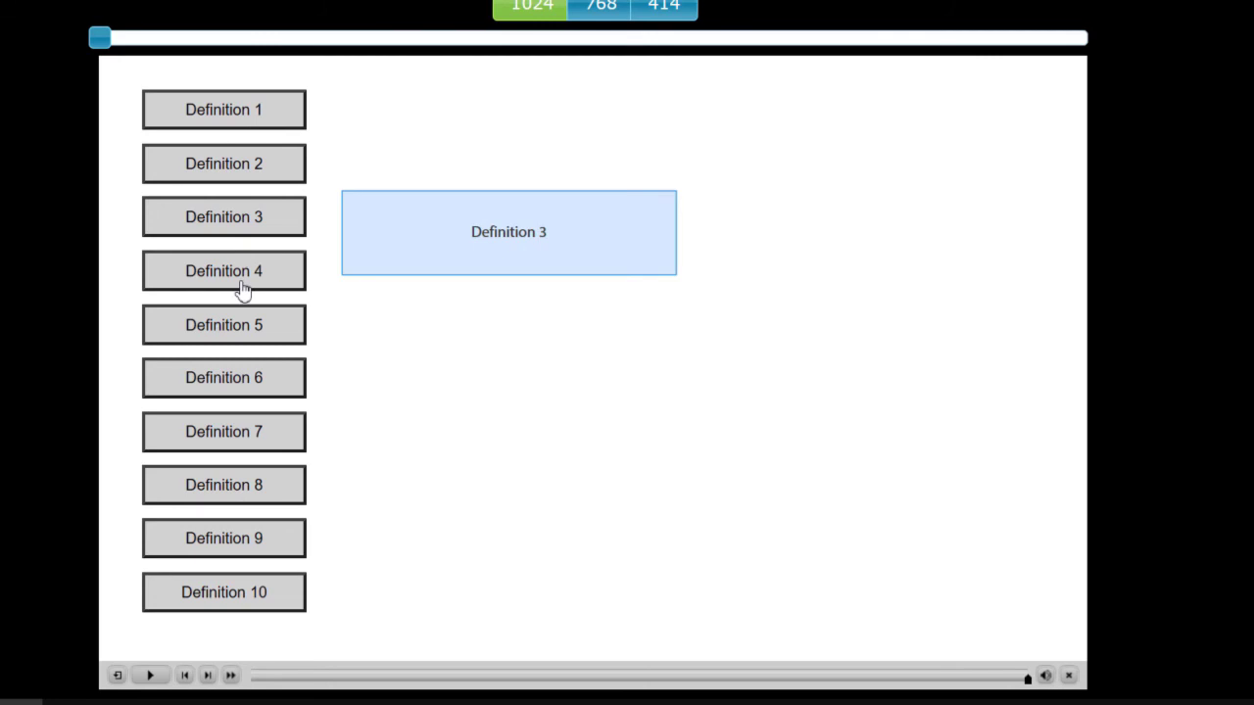
pyautogui.click(243, 288)
pyautogui.click(242, 326)
pyautogui.click(244, 381)
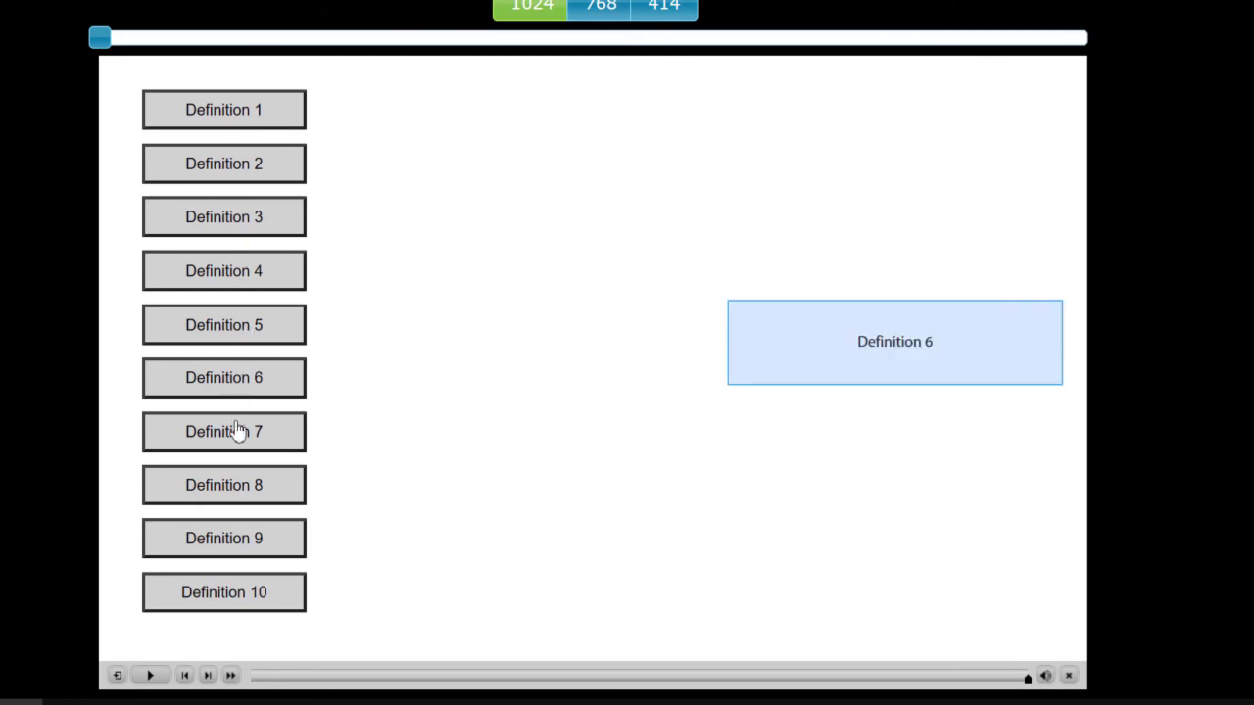
pyautogui.click(239, 433)
pyautogui.click(240, 497)
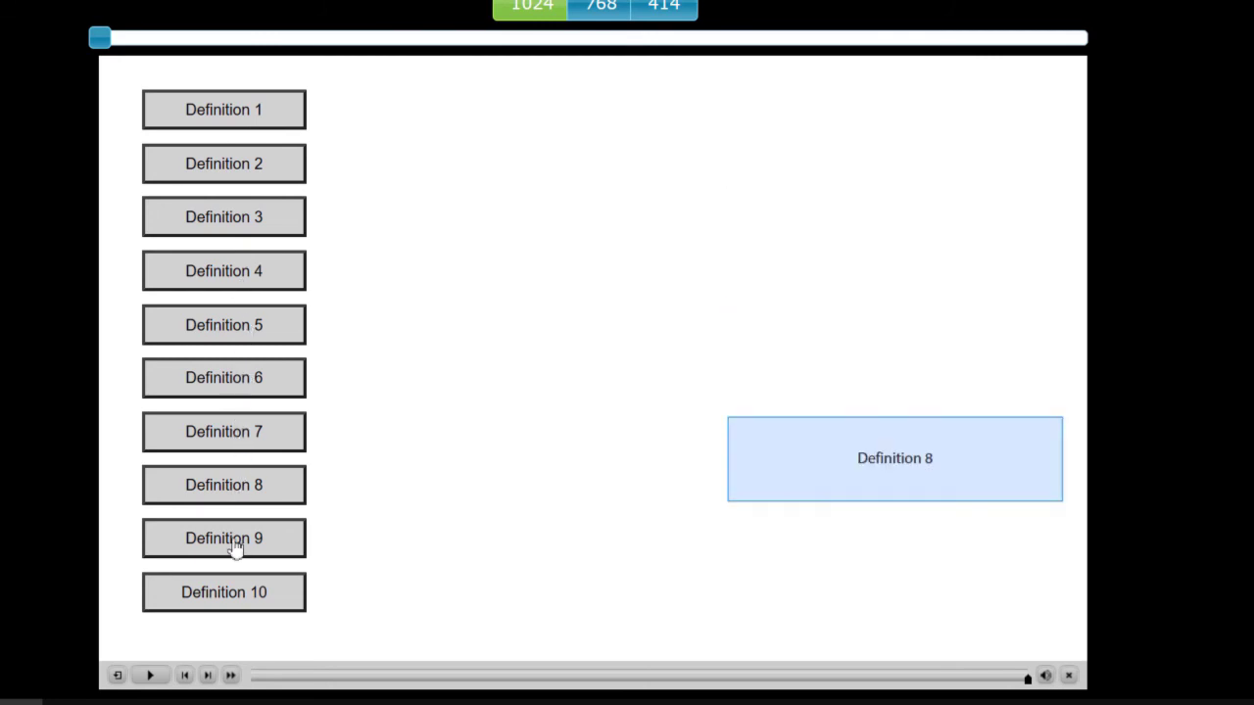
pyautogui.click(235, 548)
pyautogui.click(224, 600)
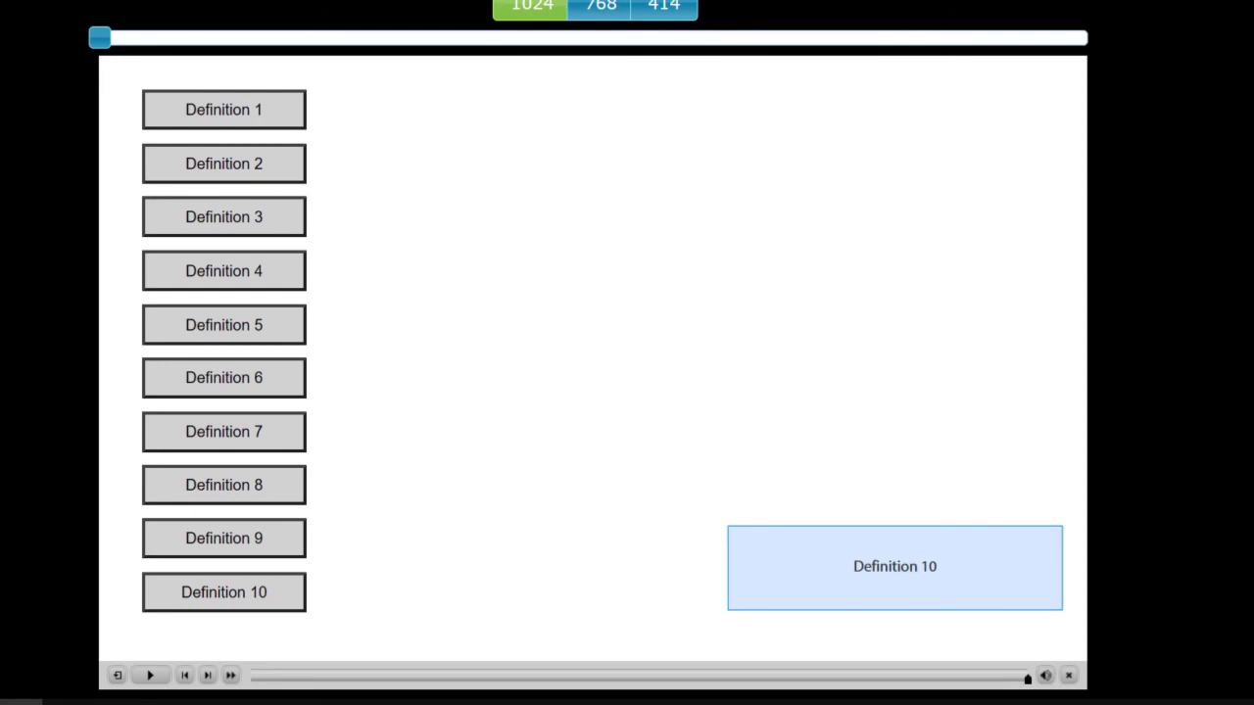